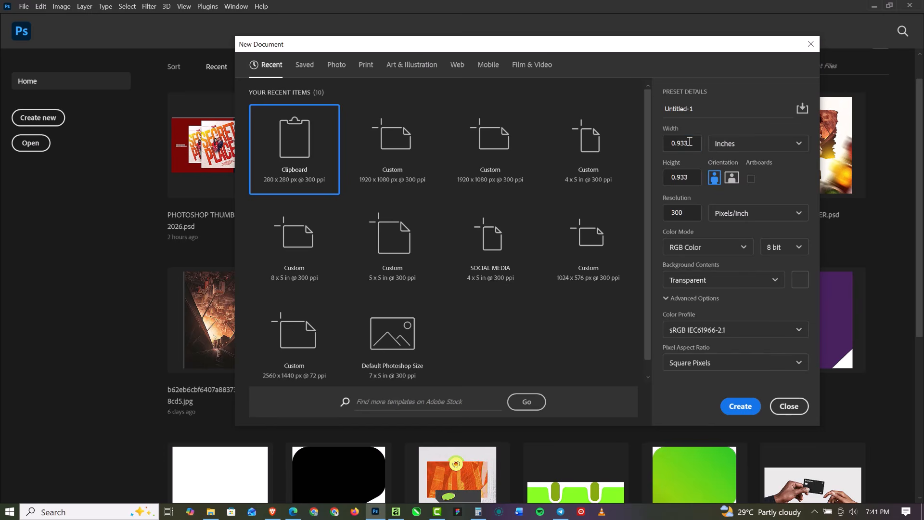
Step: Create a new 4 × 5 inch document at 300 pixels/inch with a transparent background
double_click(690, 142)
type("4")
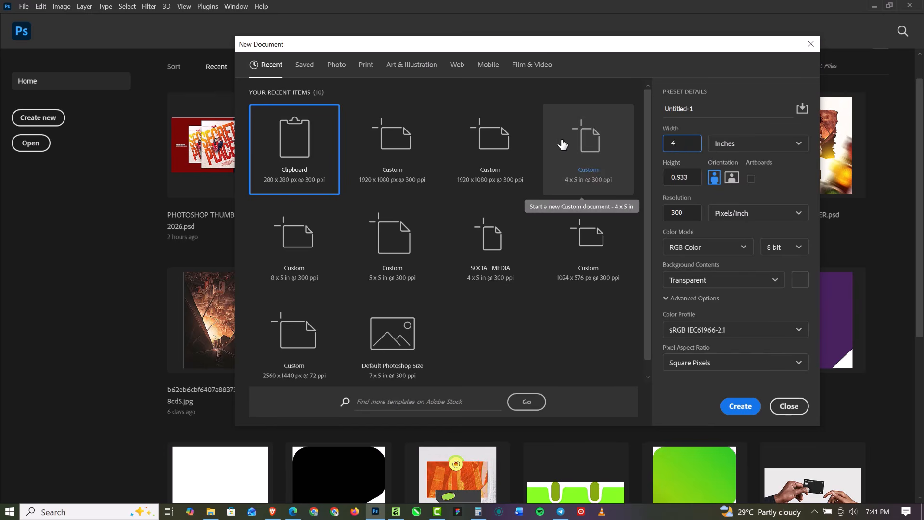
double_click(693, 180)
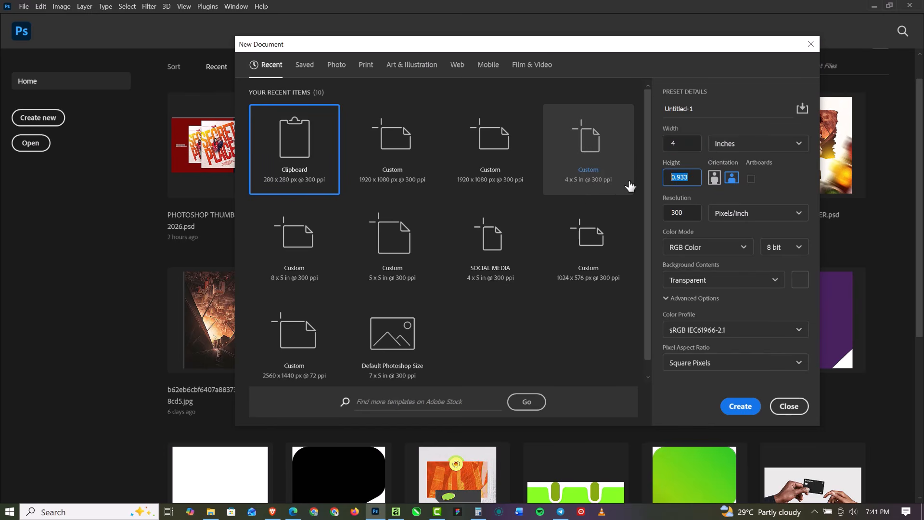
type("5")
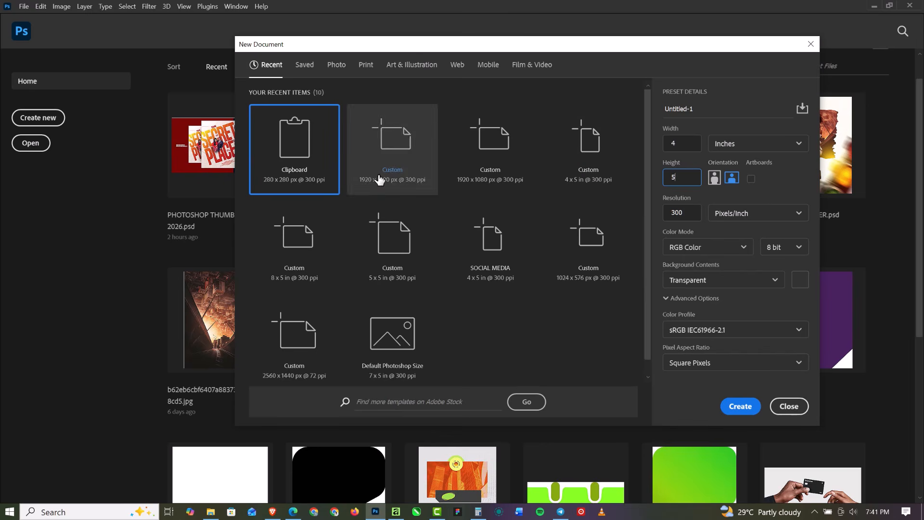
double_click(684, 212)
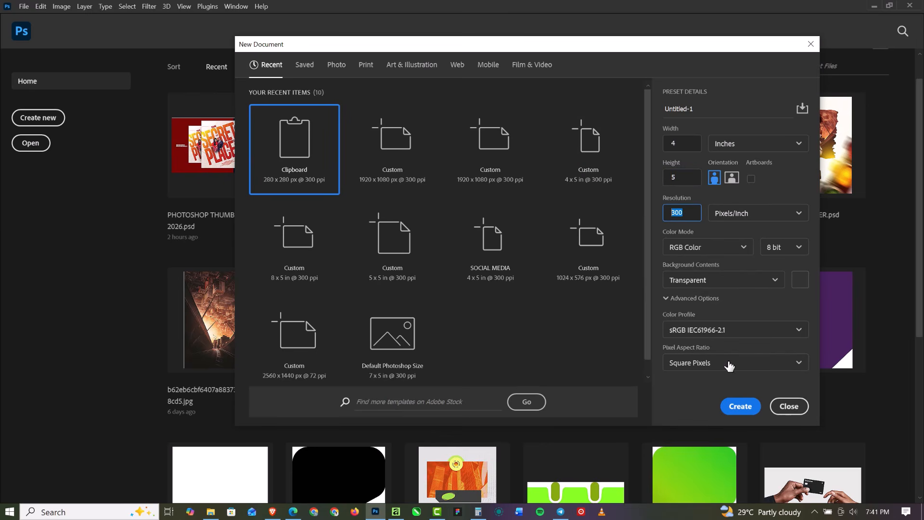
left_click(742, 407)
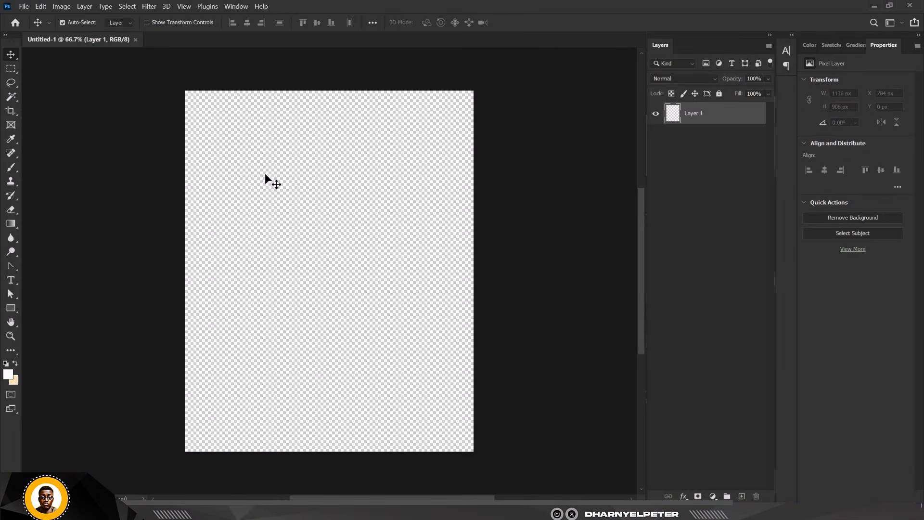
Step: Set the foreground color to the bright orange ffa200
key("ctrl+0")
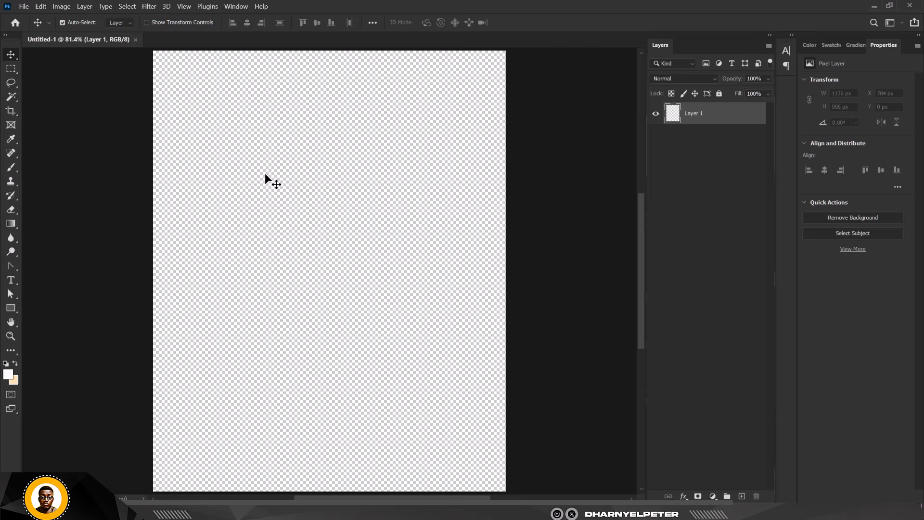
scroll(220, 242, "down", 1)
scroll(287, 140, "up", 1)
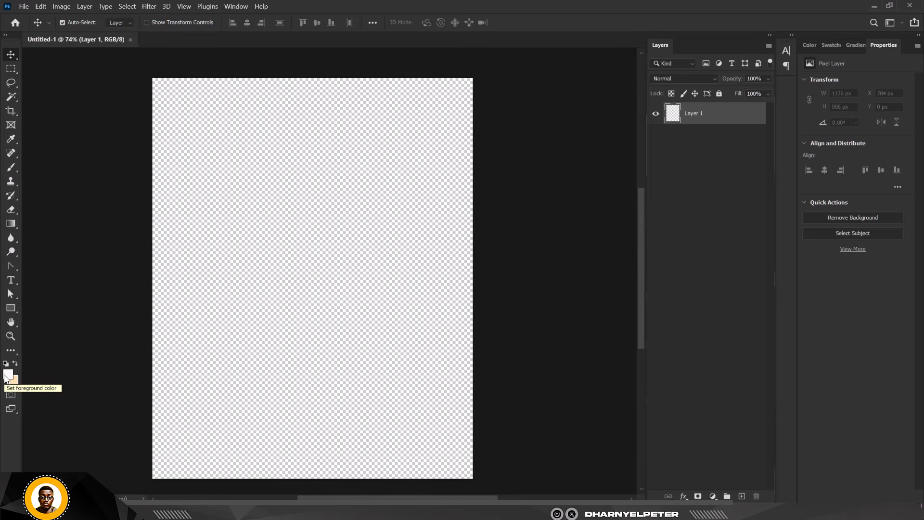
left_click(8, 376)
left_click_drag(737, 219, 735, 202)
left_click_drag(709, 105, 734, 51)
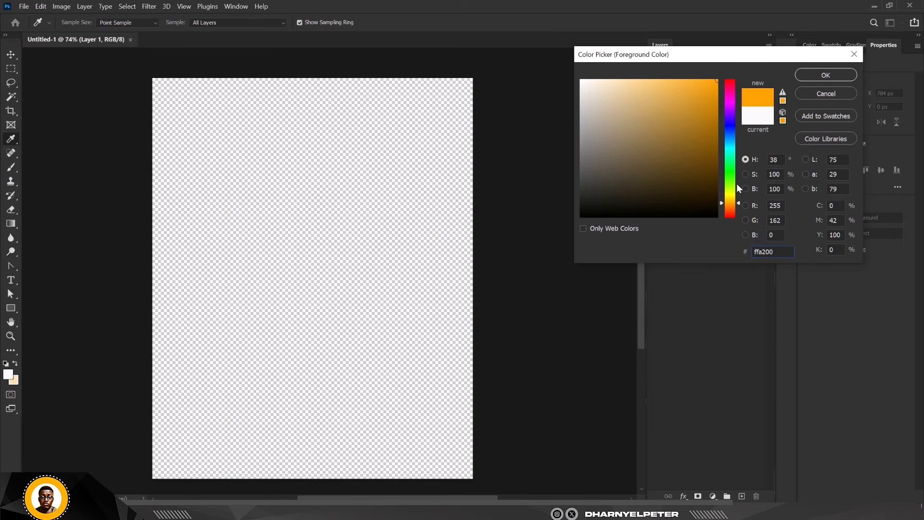
left_click(841, 79)
Step: Set the background color to the deep orange d94d00
left_click(17, 381)
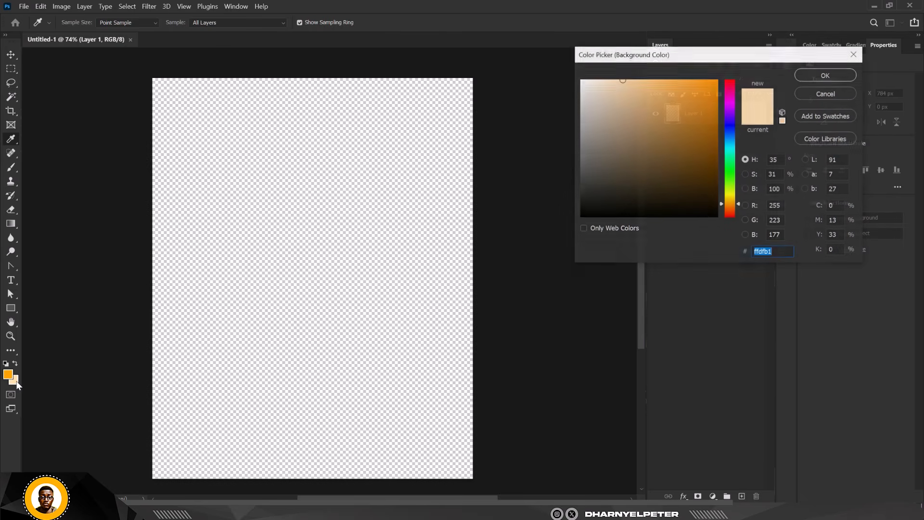
type("d96b00")
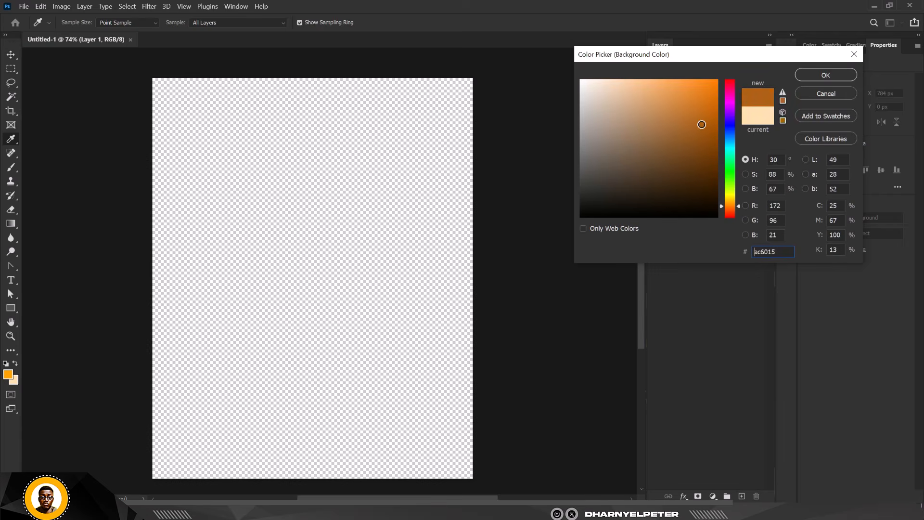
left_click(740, 208)
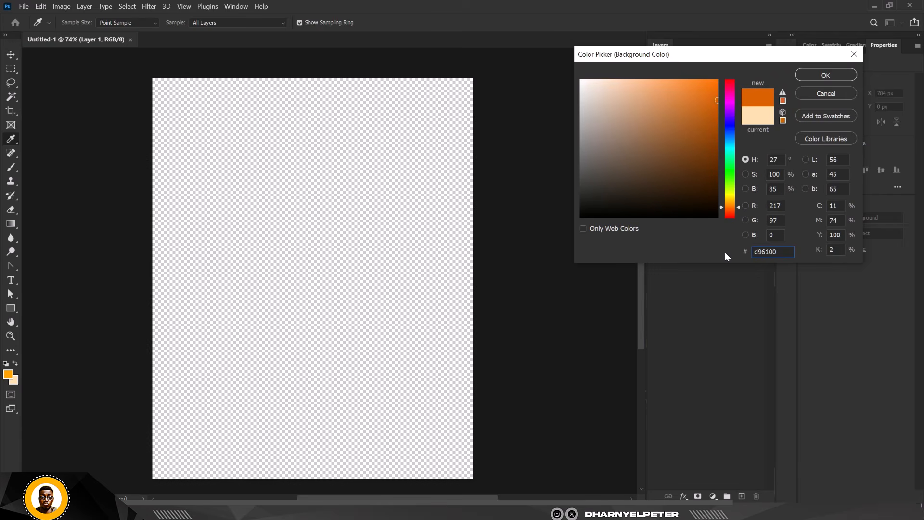
left_click(740, 209)
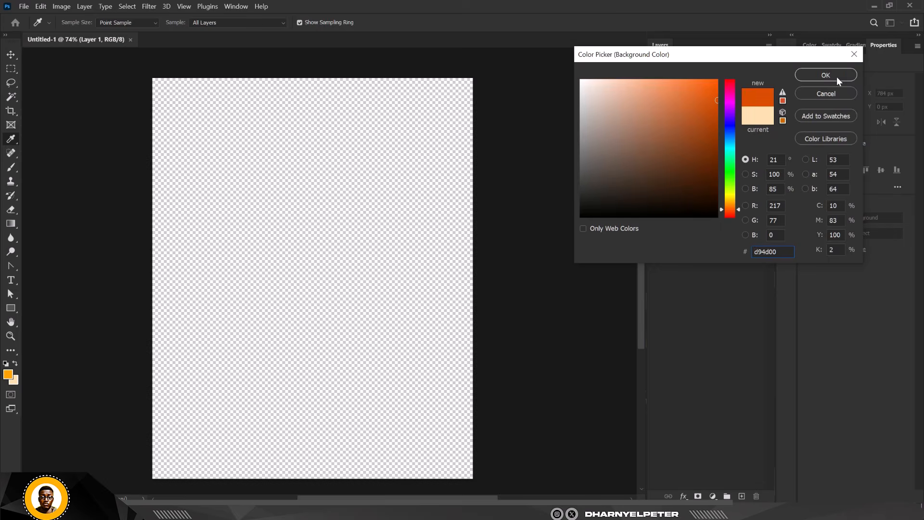
left_click(827, 75)
key("v")
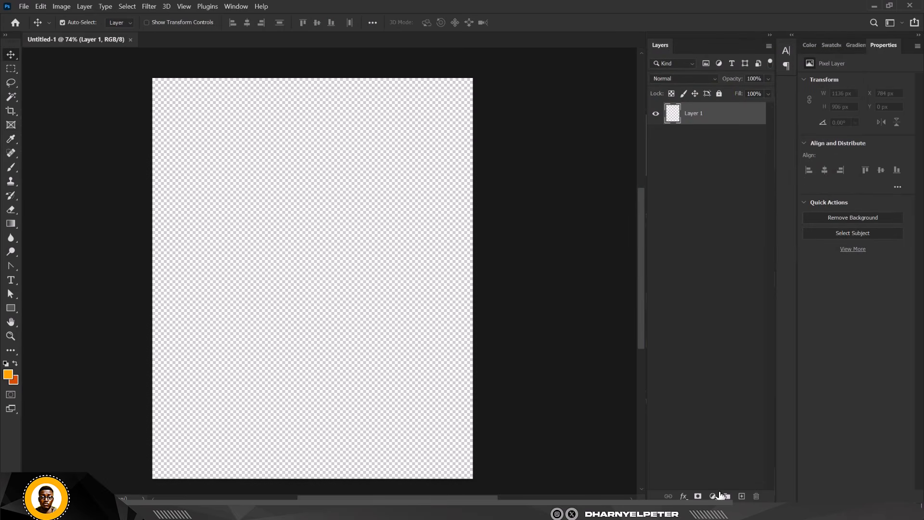
Step: Add a linear gradient fill layer using the foreground-to-background preset from the Basics group
left_click(713, 497)
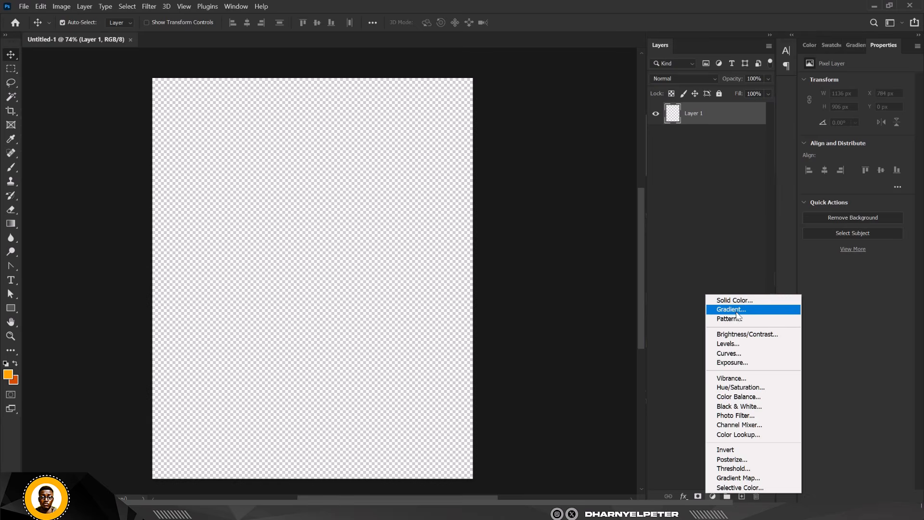
left_click(732, 310)
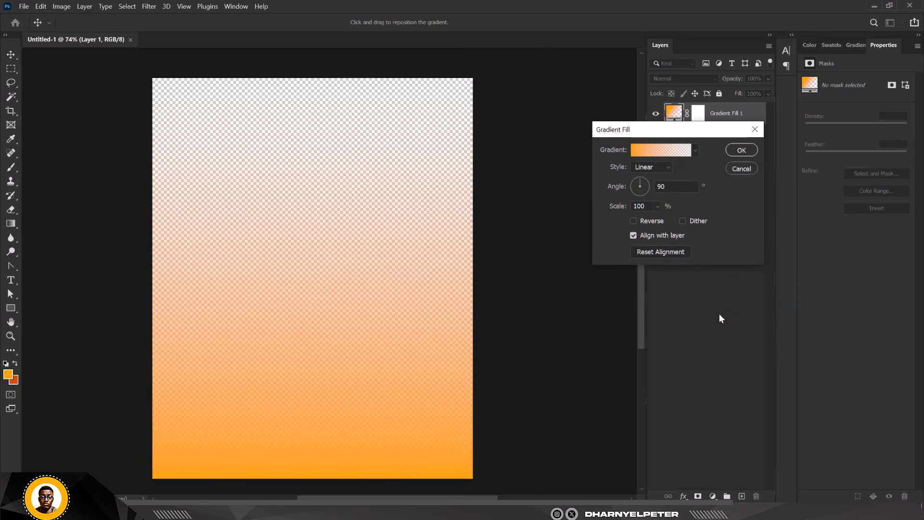
left_click(696, 150)
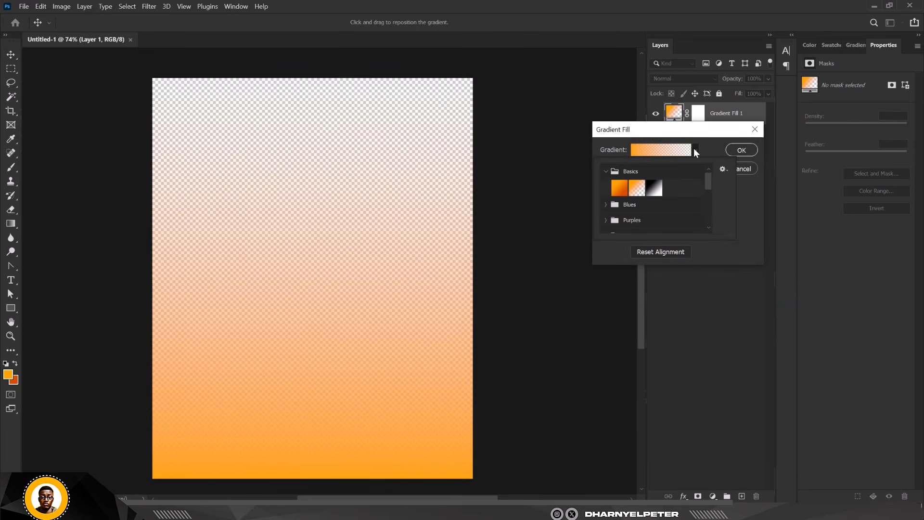
left_click(620, 188)
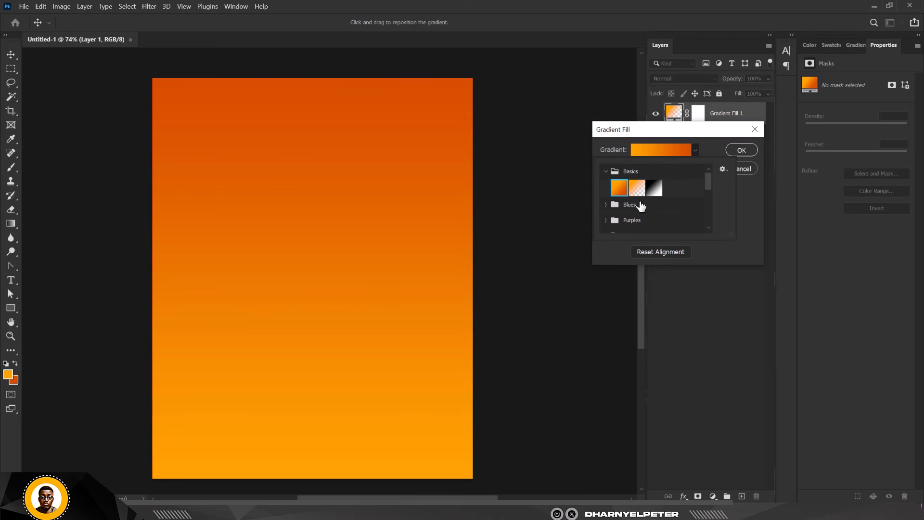
left_click(715, 149)
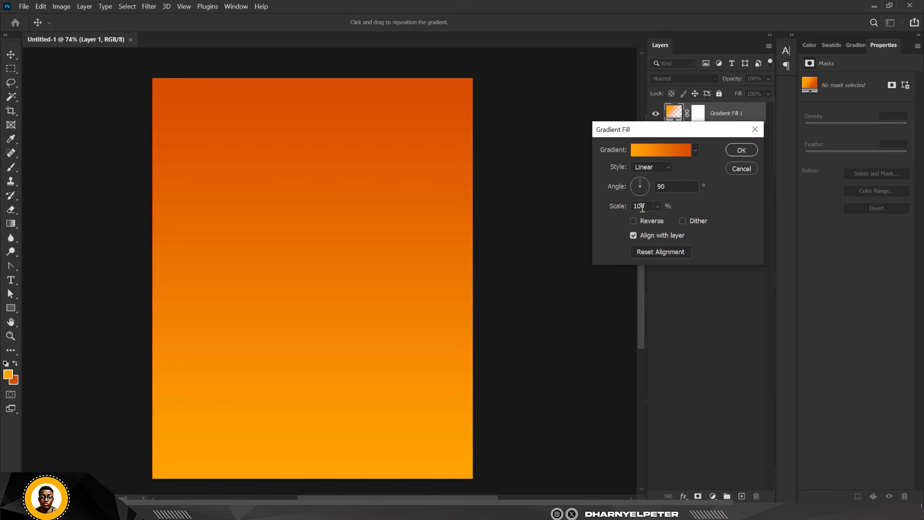
Step: Reverse the gradient fill and reorient it across the canvas at an angle of 56.75°
left_click_drag(644, 185, 634, 178)
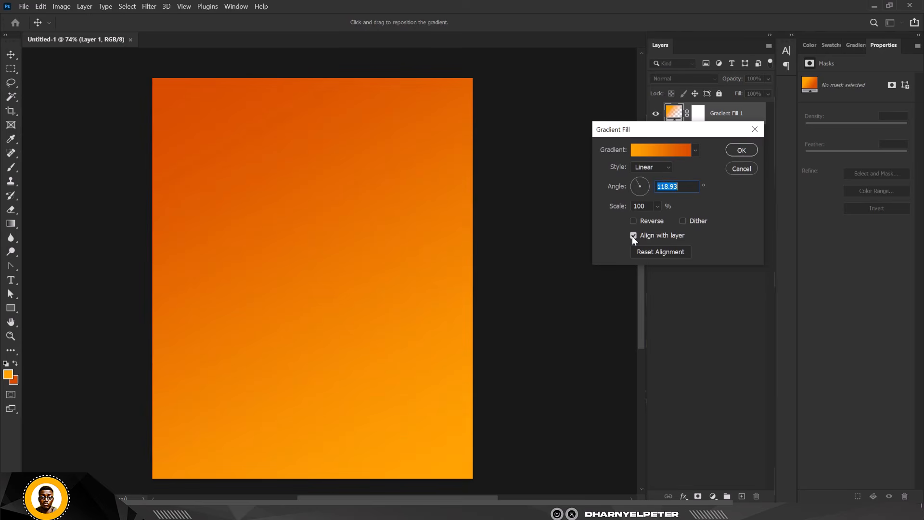
left_click_drag(252, 191, 208, 145)
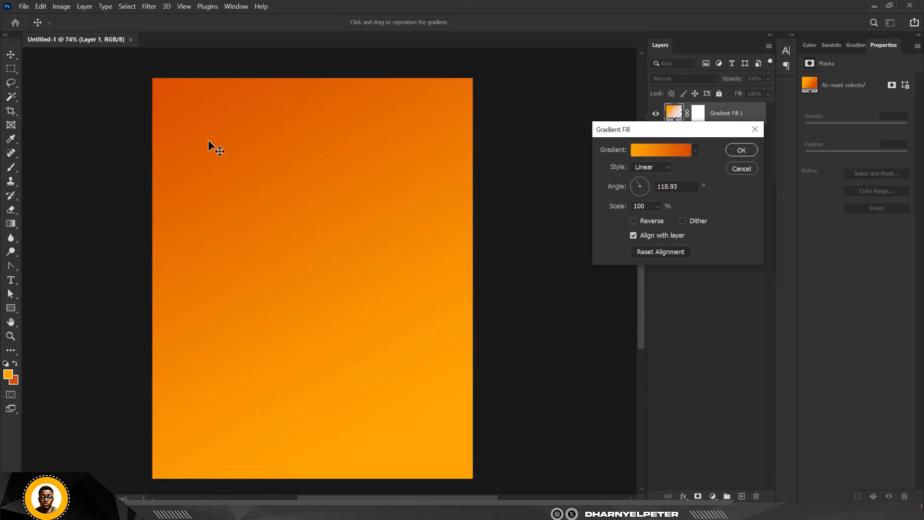
left_click(634, 221)
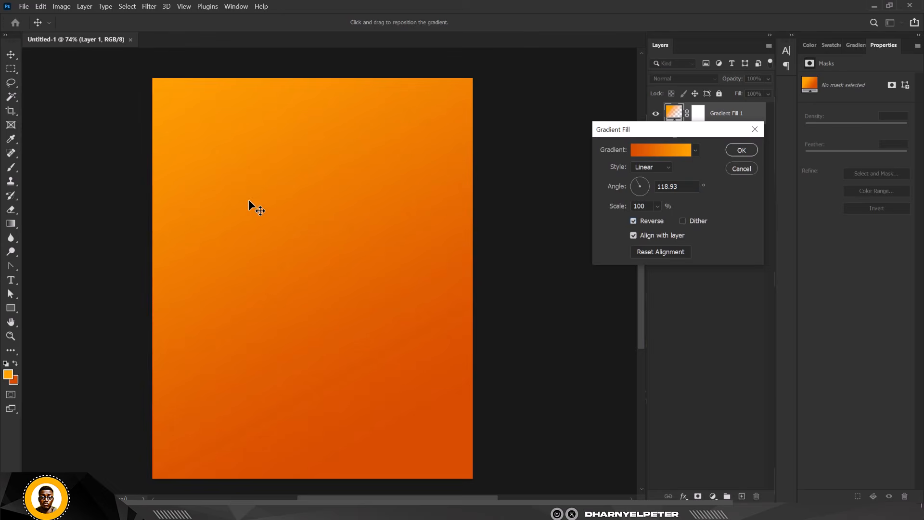
left_click_drag(249, 199, 340, 380)
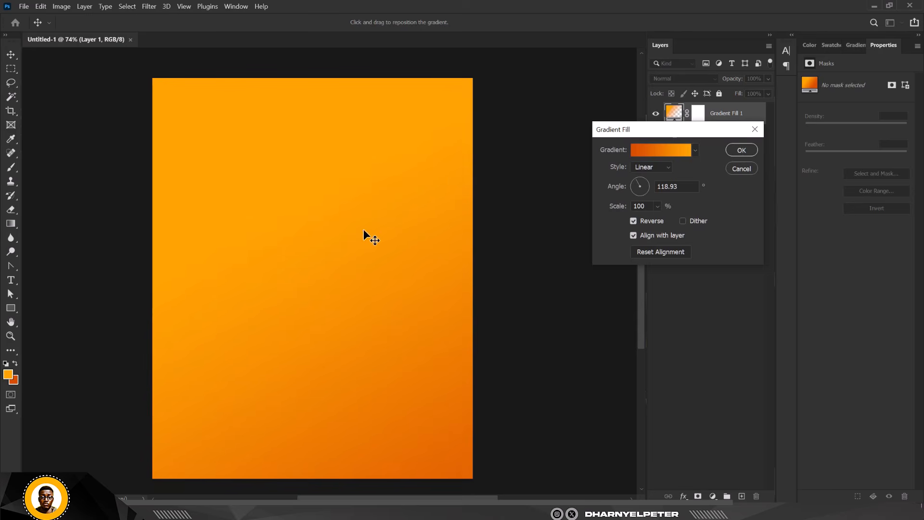
left_click(647, 183)
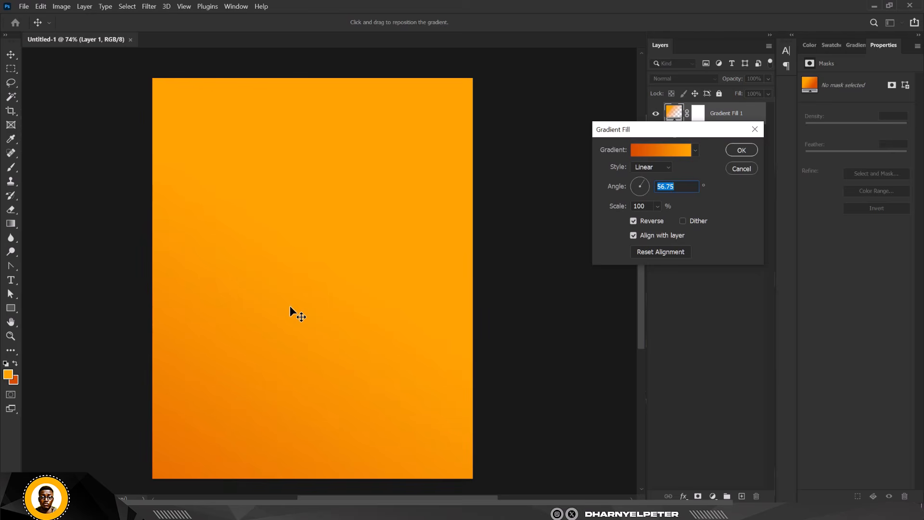
Step: Change the gradient's start color stop at location 0% to the yellow ffcc00
left_click(683, 153)
left_click(646, 294)
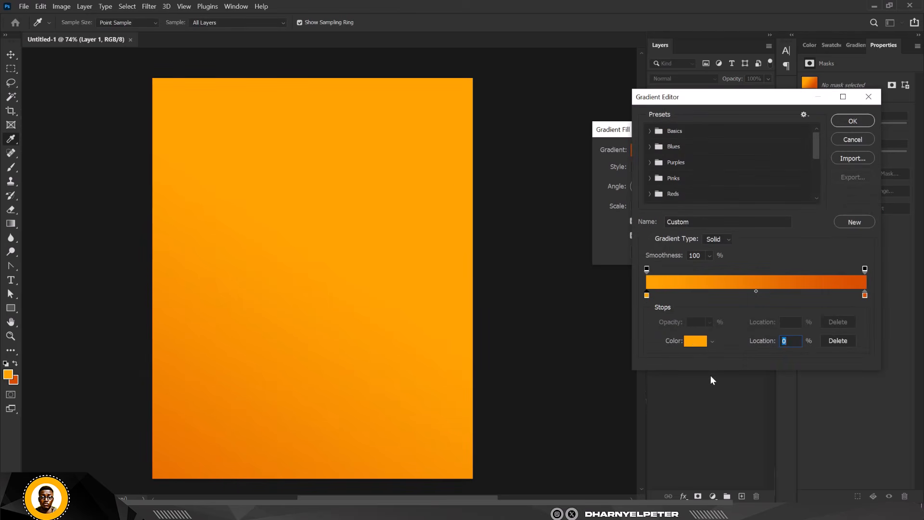
left_click(695, 342)
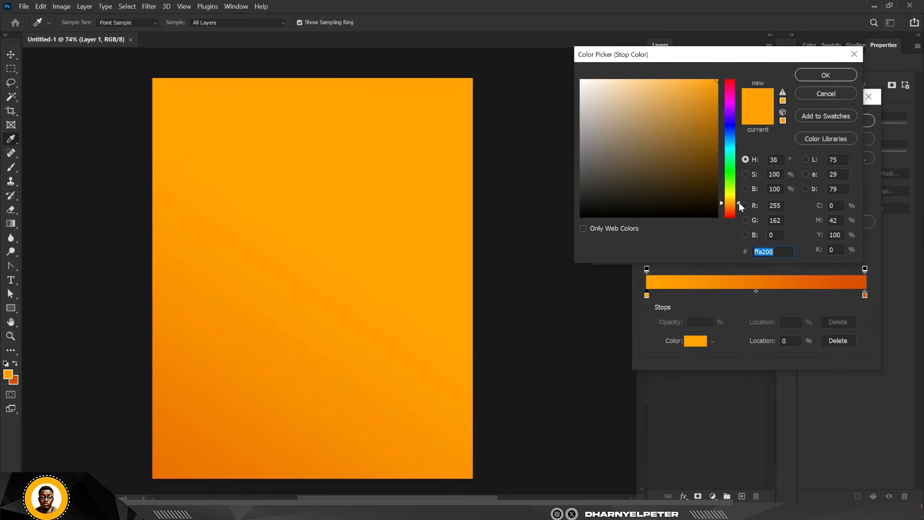
left_click_drag(738, 202, 739, 201)
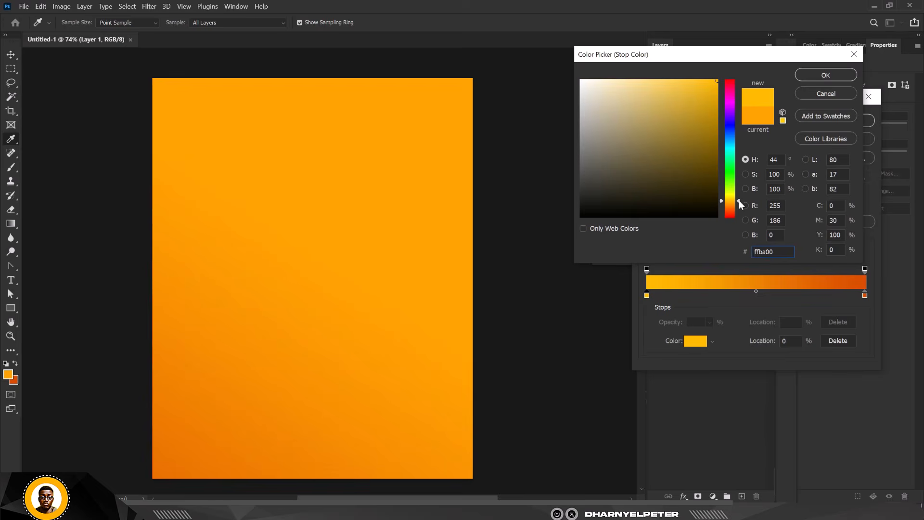
left_click_drag(738, 200, 739, 198)
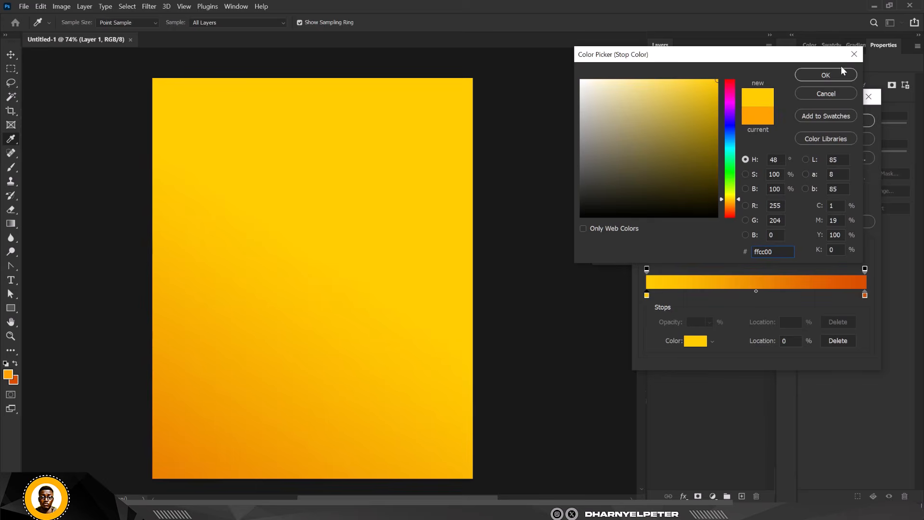
left_click(841, 72)
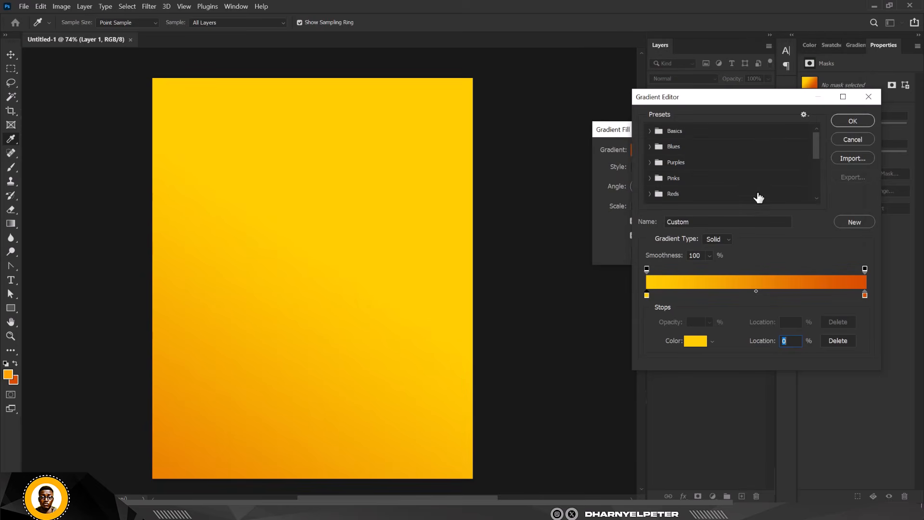
left_click(852, 122)
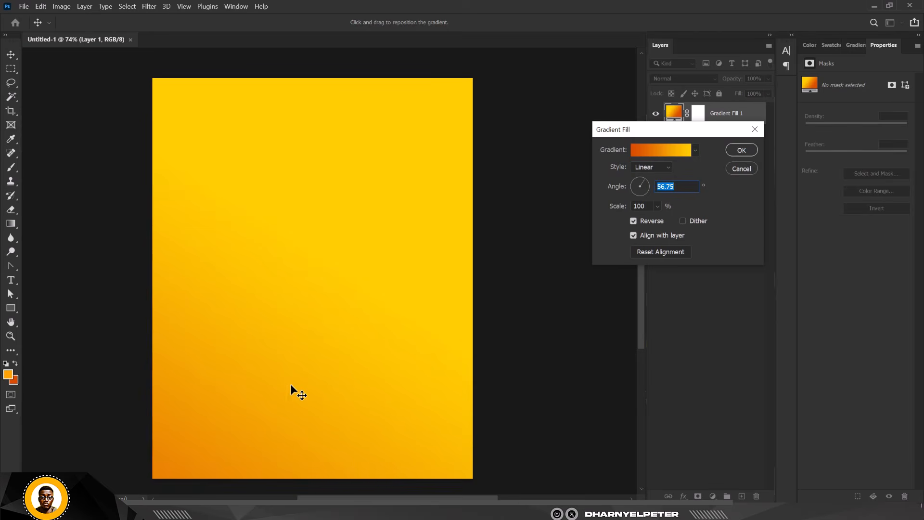
Step: Reposition the gradient on the canvas so the deep orange spreads farther up from the lower-left corner
left_click_drag(291, 383, 315, 345)
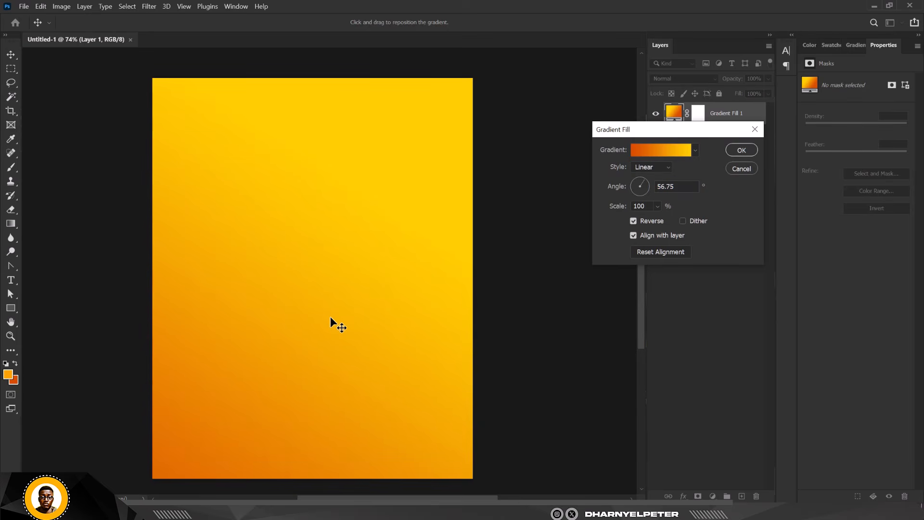
left_click_drag(339, 305, 260, 305)
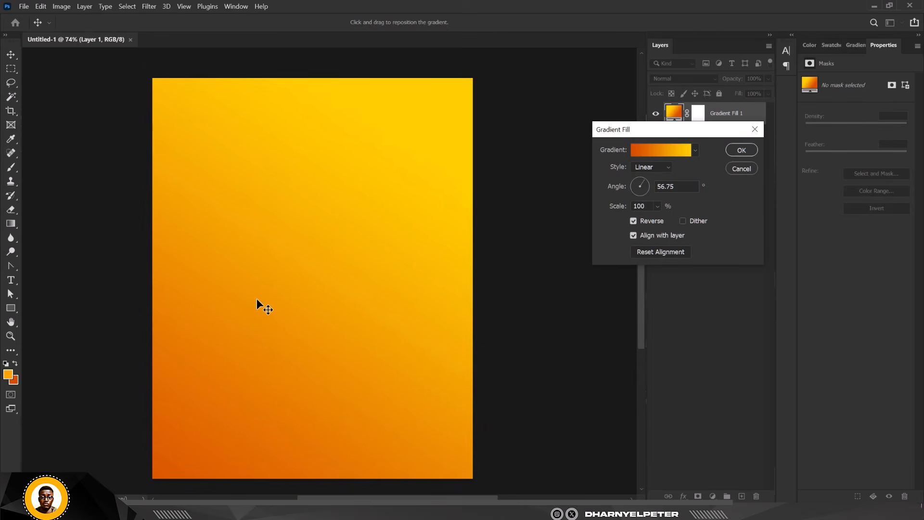
Step: Review the color values of the gradient's start and end stops, and apply the gradient fill
left_click(664, 149)
left_click(647, 295)
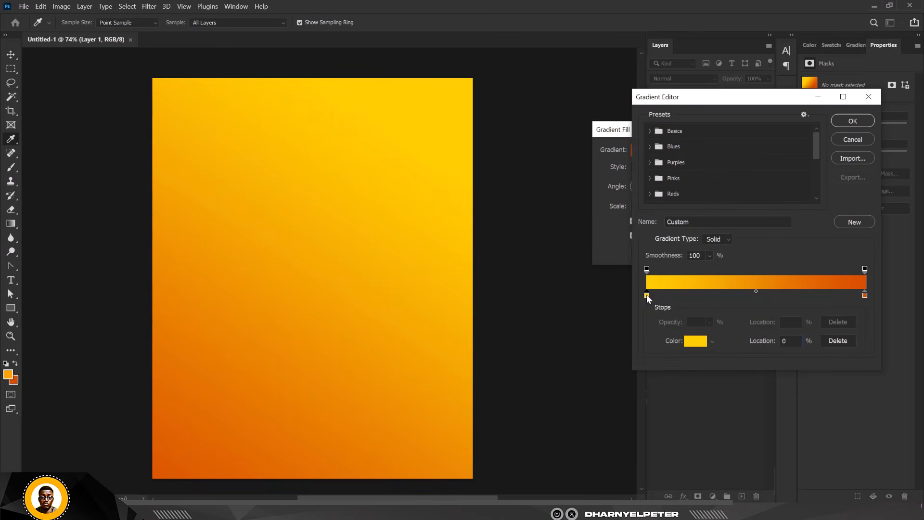
left_click(695, 341)
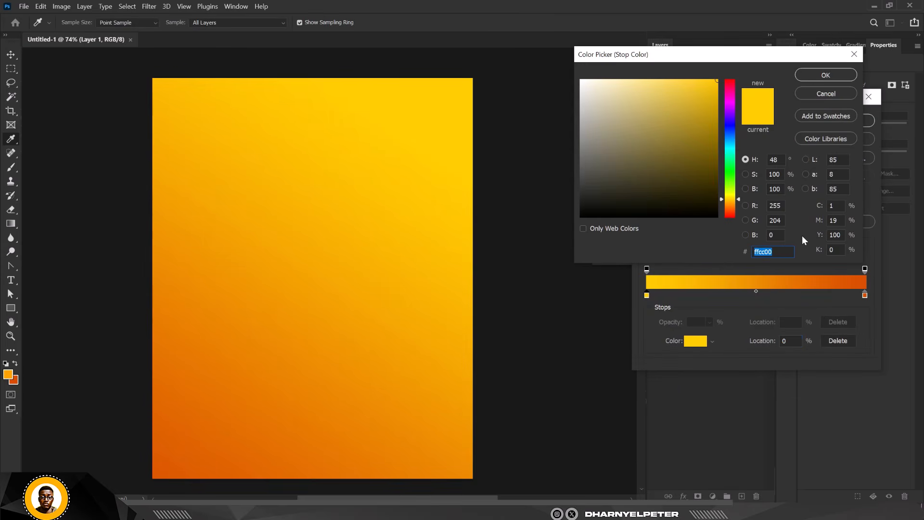
left_click(833, 75)
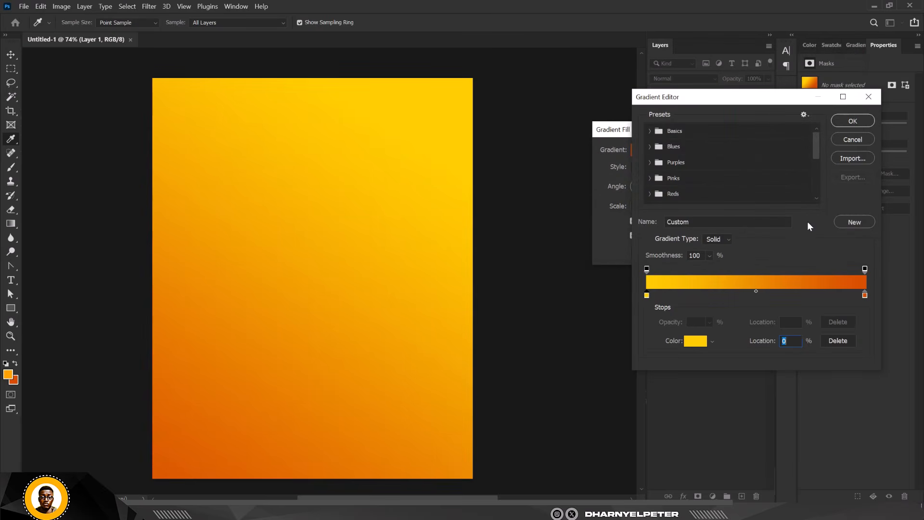
left_click(865, 295)
left_click(690, 341)
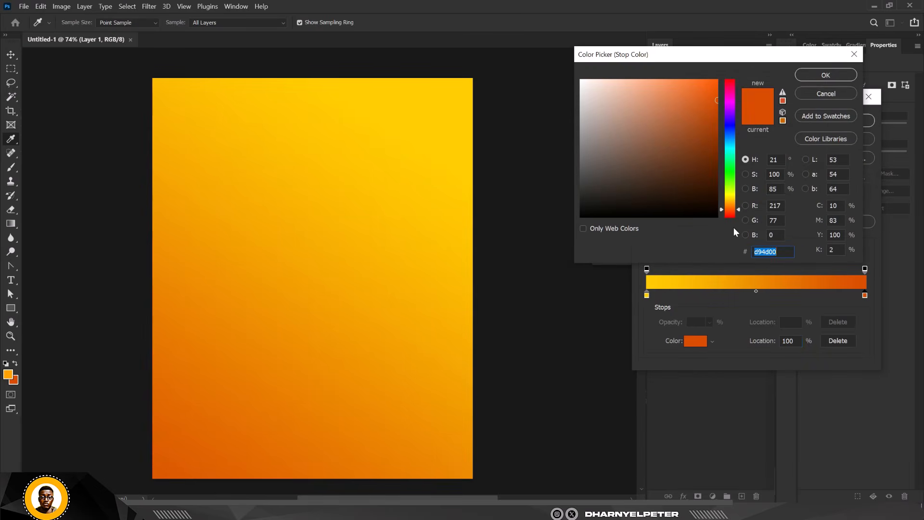
left_click(826, 75)
left_click(853, 121)
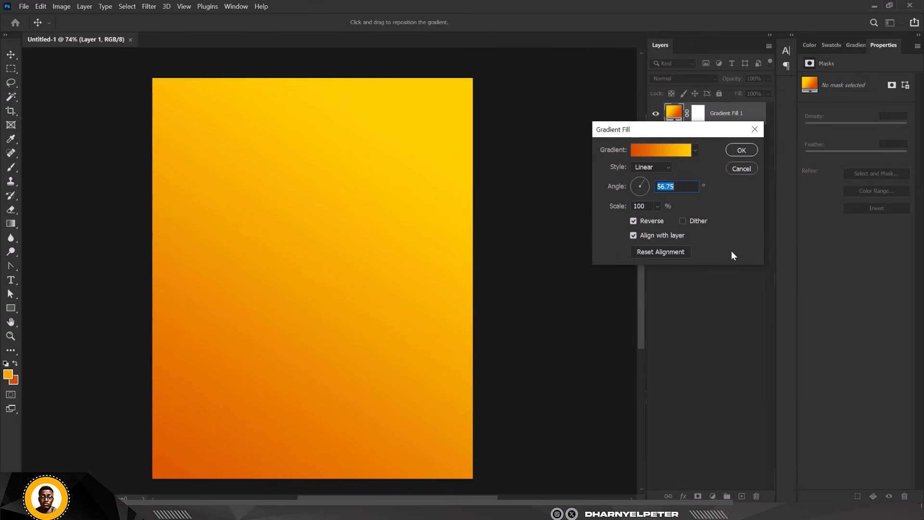
left_click(750, 150)
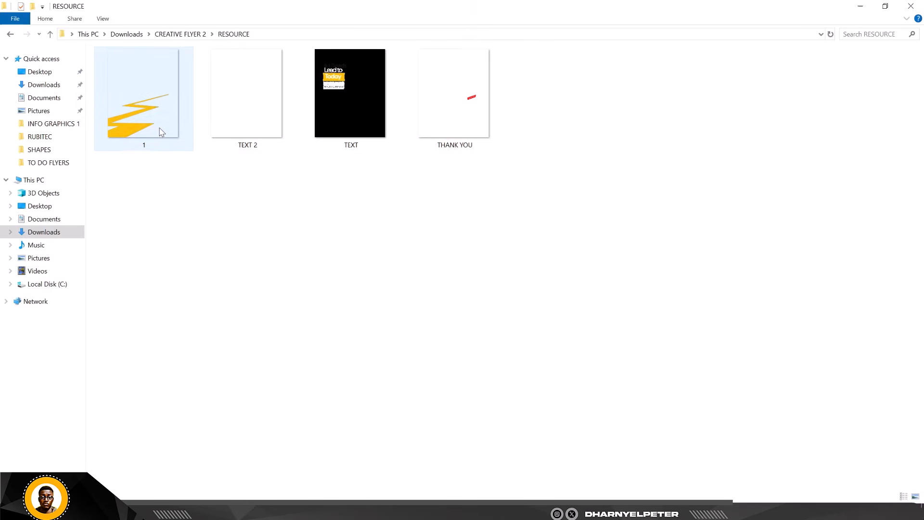
Step: Open 1.psd from the RESOURCE folder and copy its yellow zigzag shape into the Untitled-1 design, placed against the canvas's lower-left corner
left_click(155, 129)
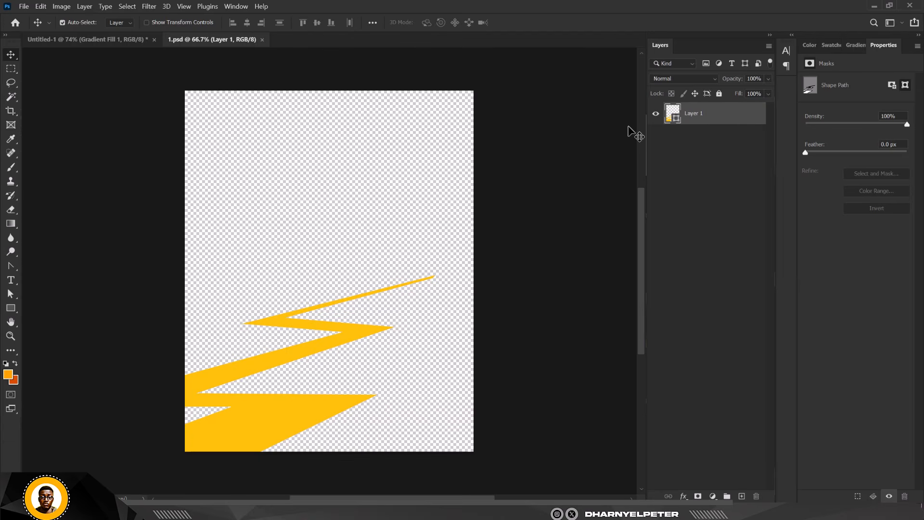
double_click(679, 121)
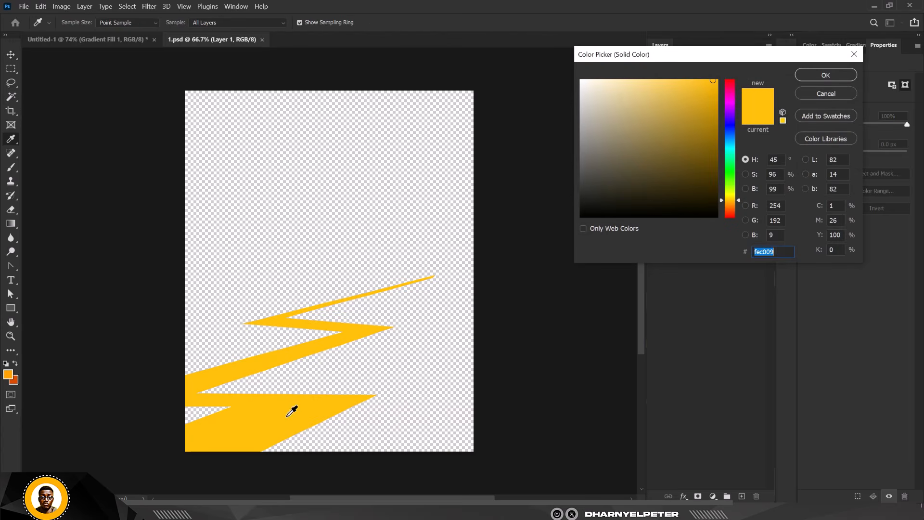
left_click_drag(703, 96, 238, 452)
left_click(850, 93)
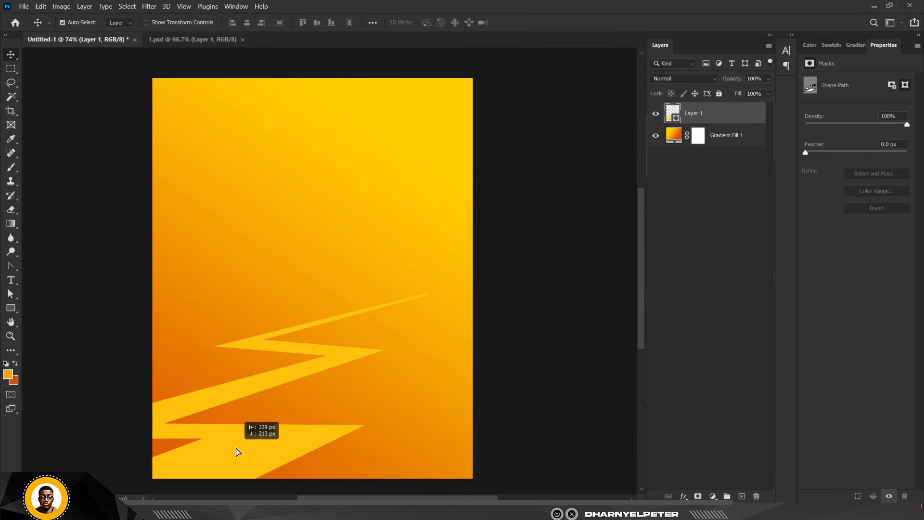
left_click_drag(236, 449, 245, 450)
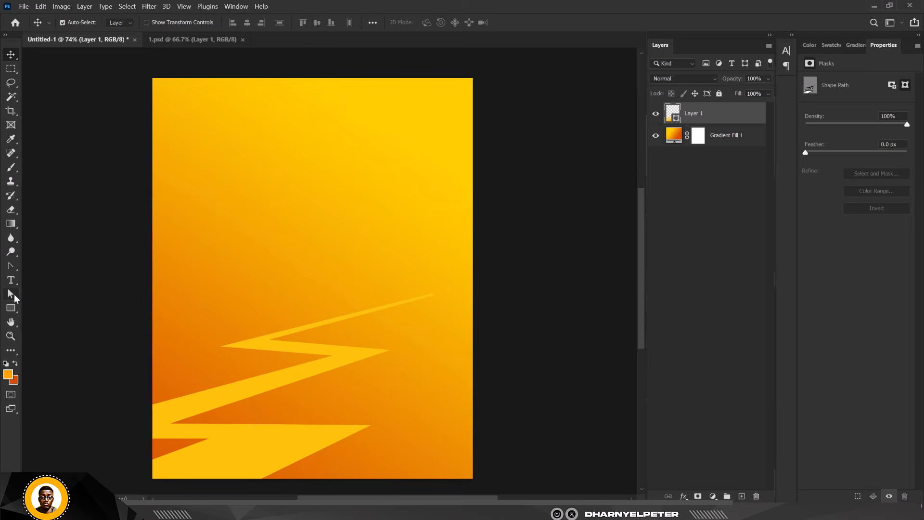
right_click(11, 266)
left_click(67, 268)
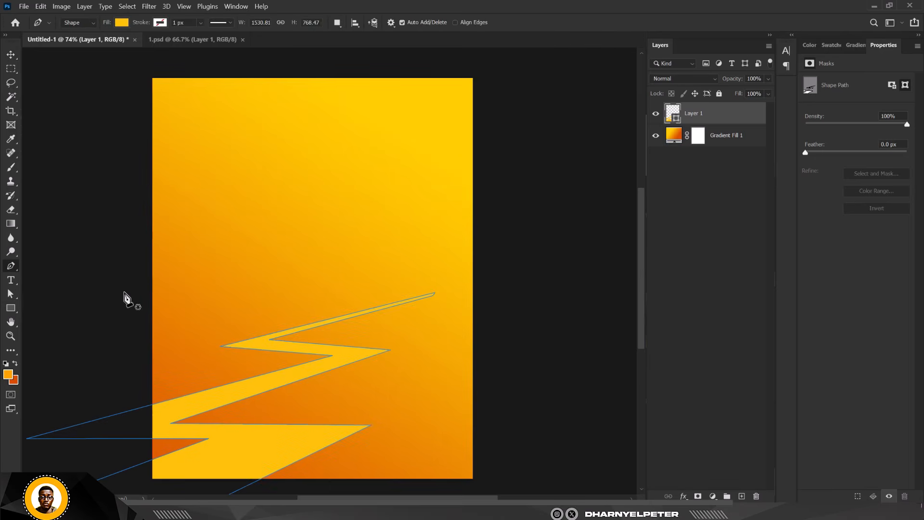
left_click(260, 309)
left_click(430, 269)
left_click(380, 353)
left_click(274, 374)
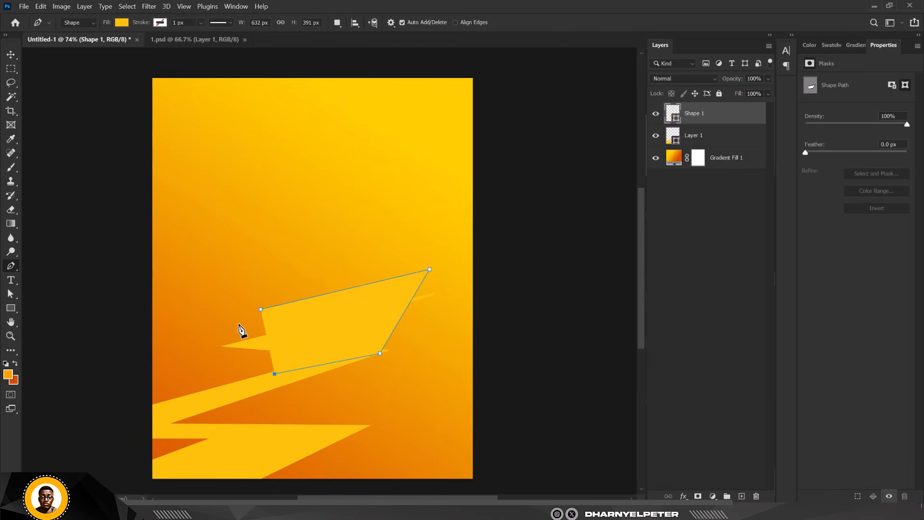
left_click(238, 323)
left_click_drag(261, 309, 280, 296)
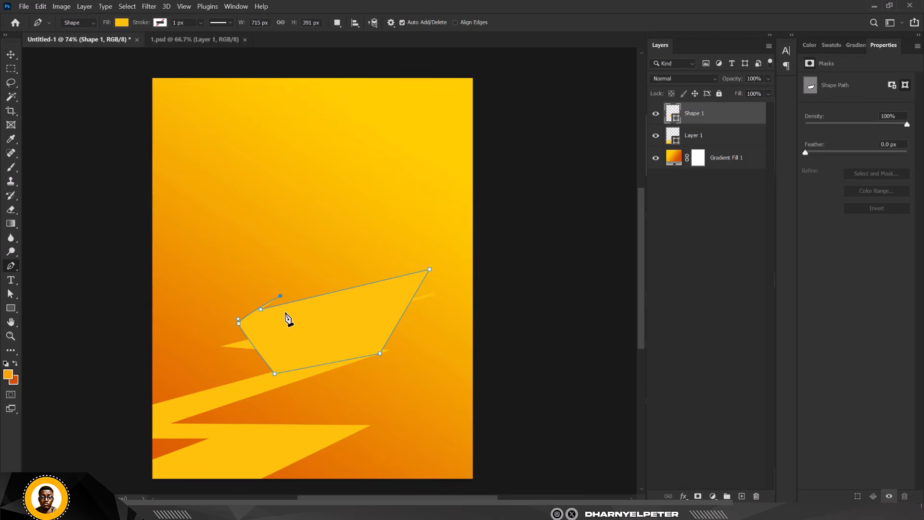
key("ctrl+z")
key("ctrl+z")
key("ctrl+z")
key("ctrl+z")
key("ctrl+z")
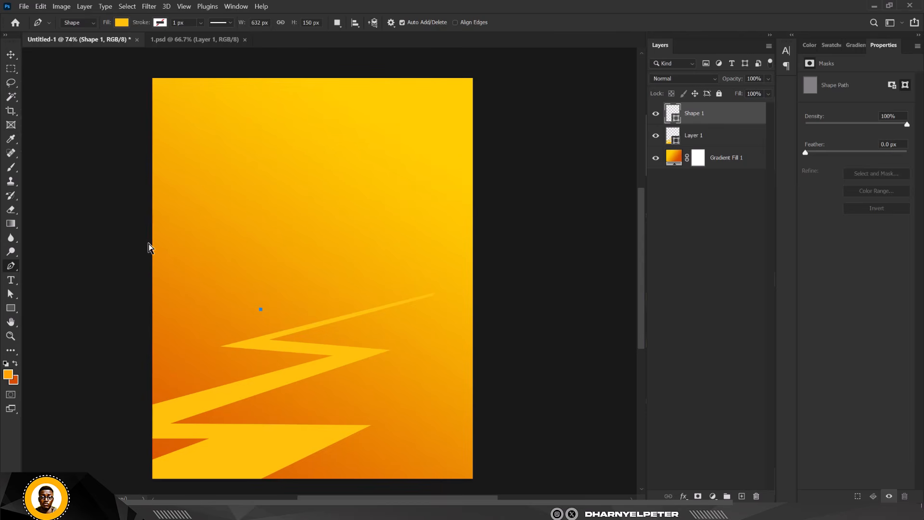
key("ctrl+z")
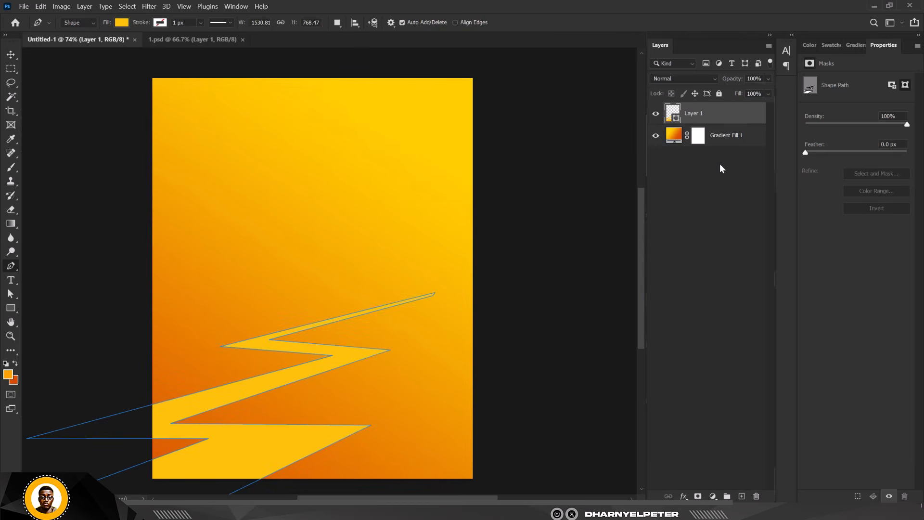
Step: Add an empty layer directly above the Gradient Fill 1 layer, beneath the zigzag
left_click(738, 139)
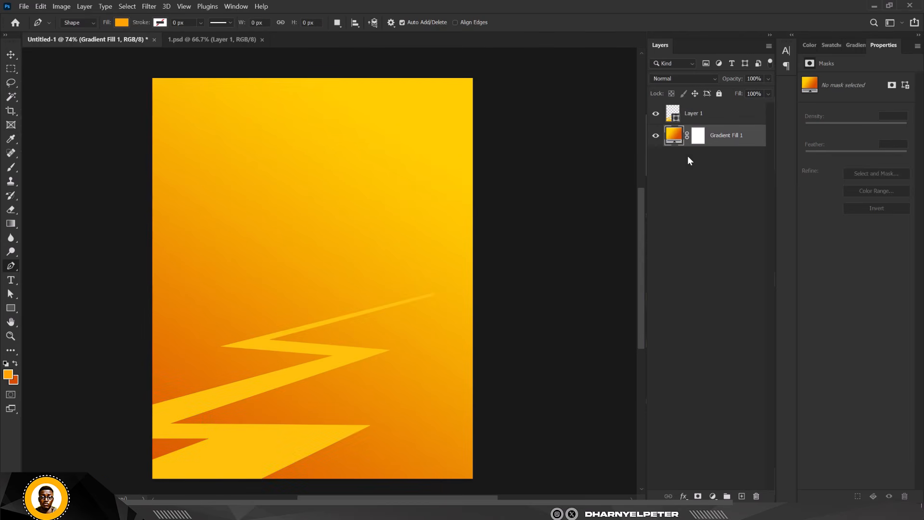
left_click(742, 496)
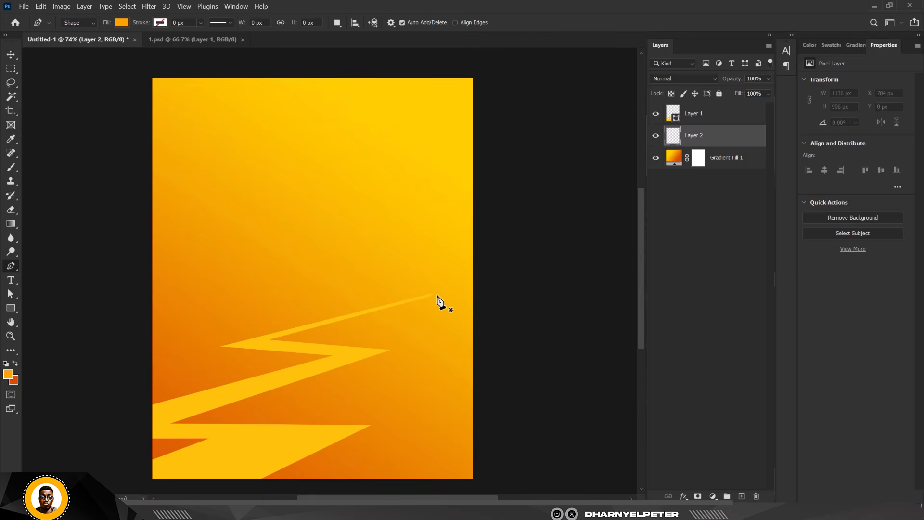
scroll(435, 303, "up", 5)
scroll(411, 268, "down", 8)
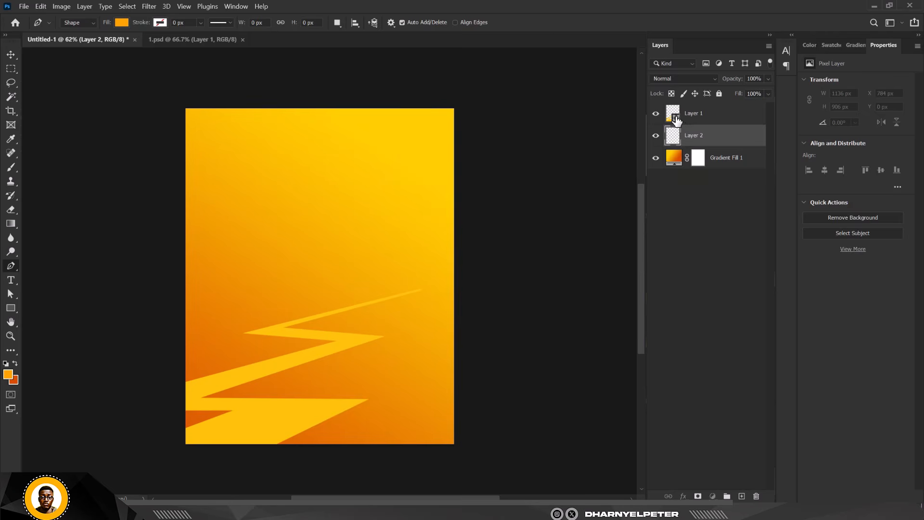
Step: Recolor the zigzag shape on Layer 1 to the dark grey 343330
double_click(677, 117)
left_click_drag(621, 190, 591, 190)
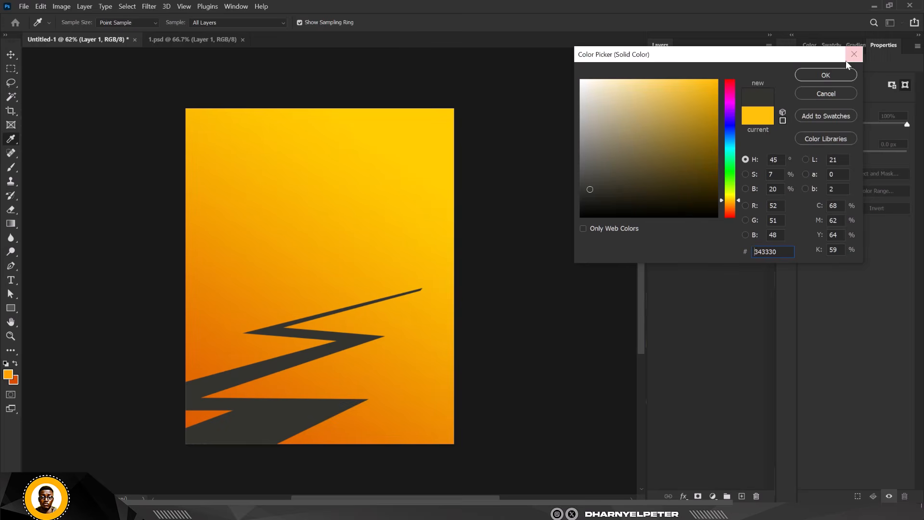
left_click(826, 75)
Step: On the empty Layer 2, start a Pen tool shape at the zigzag's upper-right tip with a vertical edge about 198 px long
key("p")
scroll(366, 337, "up", 5)
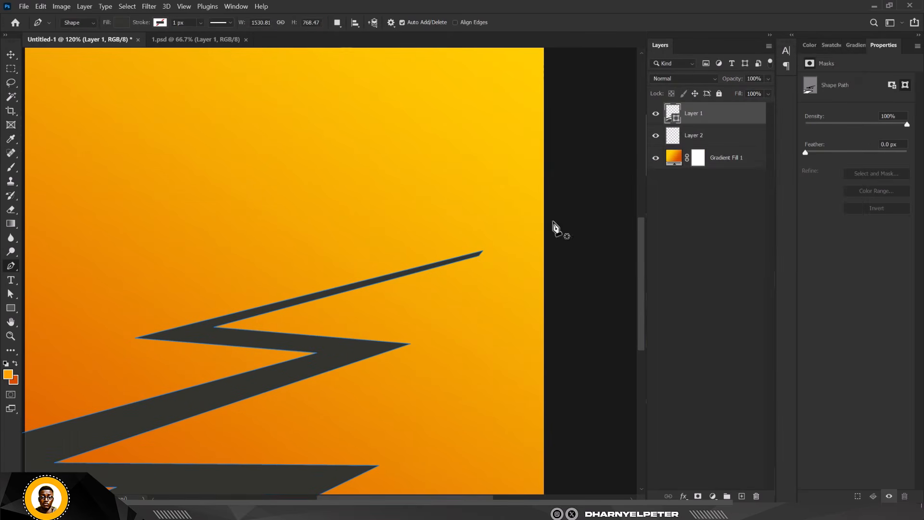
left_click(711, 140)
scroll(482, 251, "up", 10)
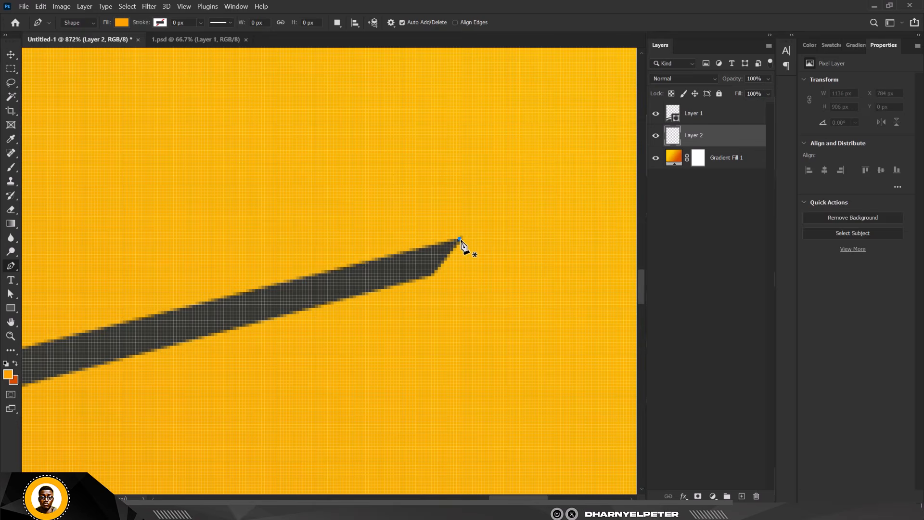
left_click(458, 245)
scroll(455, 255, "down", 3)
scroll(453, 264, "down", 4)
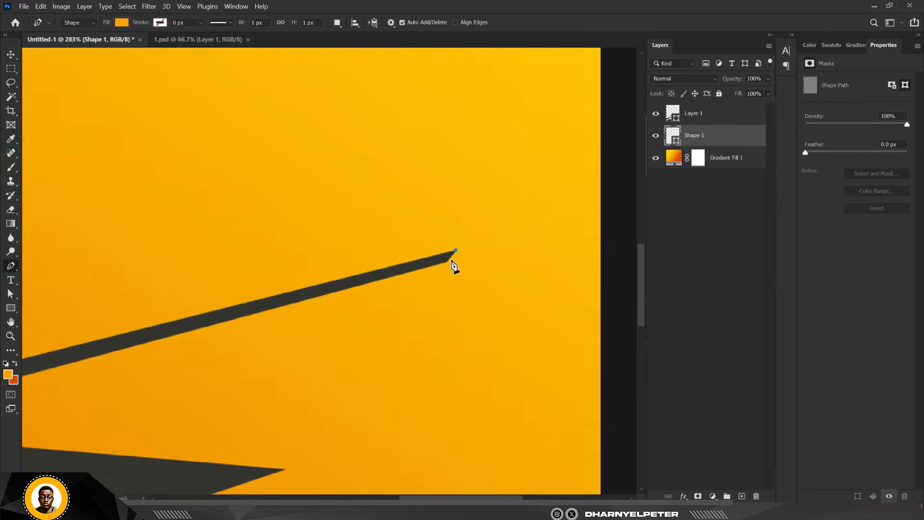
left_click(454, 367)
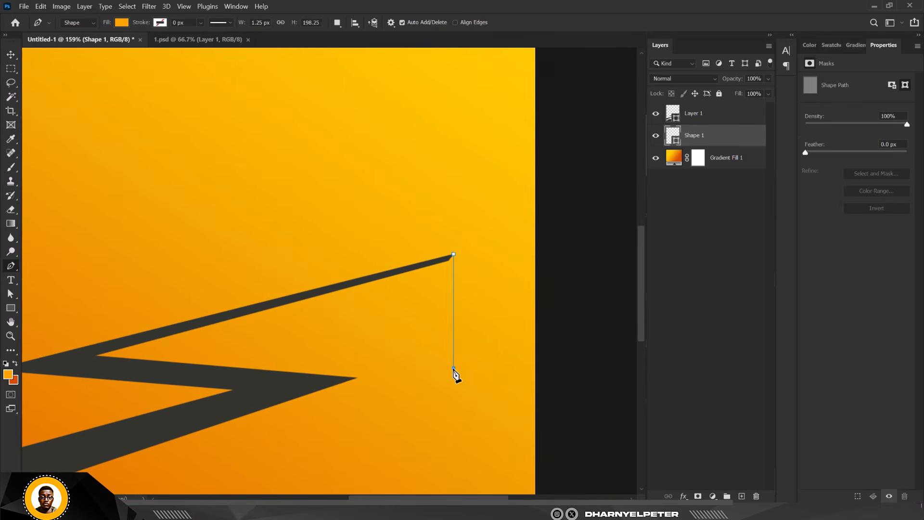
scroll(458, 346, "down", 3)
scroll(440, 377, "up", 2)
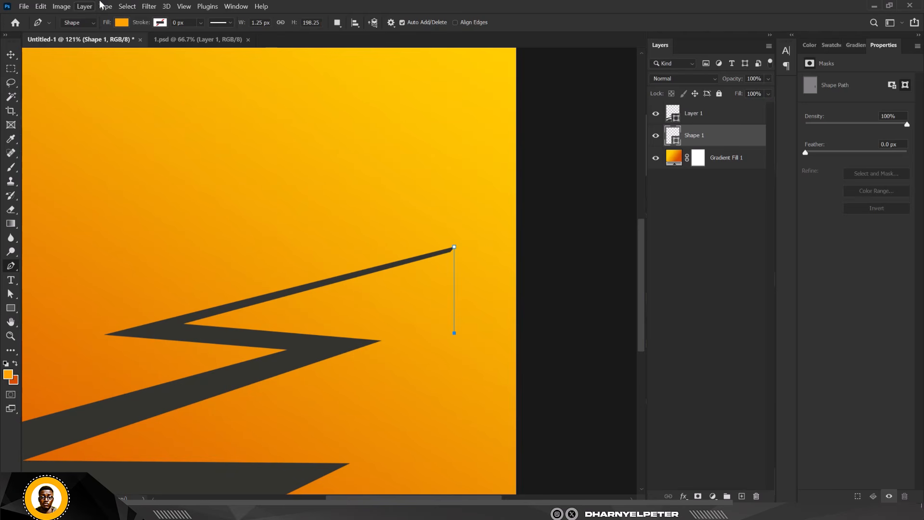
Step: Continue the path in Shape mode as a jagged right edge down past the canvas bottom, and run it left below the canvas
left_click(92, 25)
left_click(90, 35)
scroll(385, 269, "down", 3)
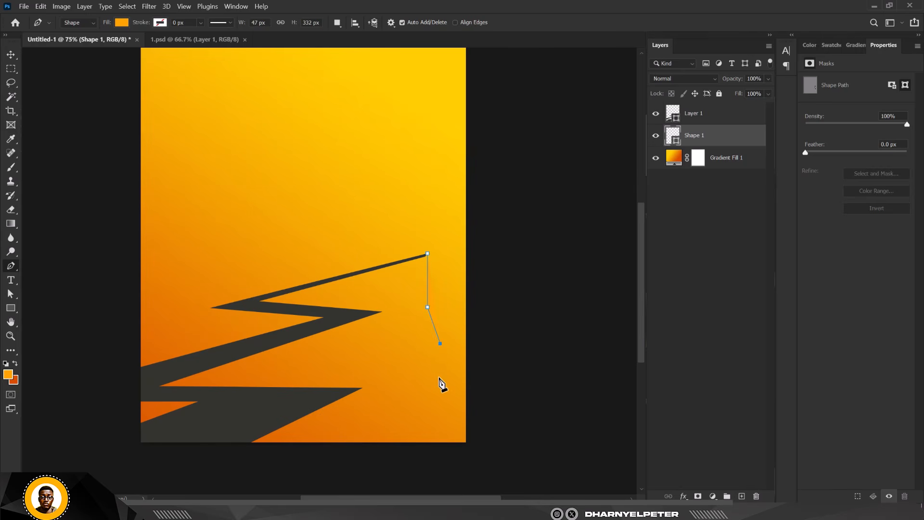
left_click(428, 399)
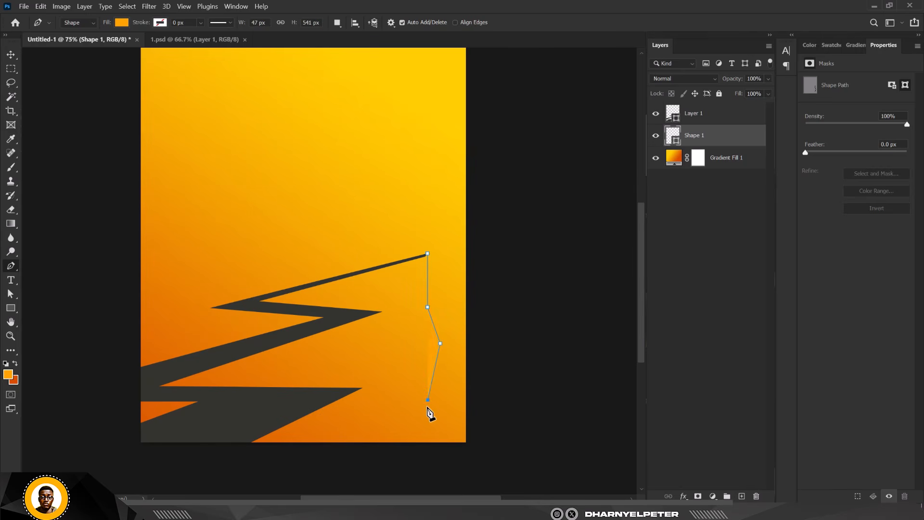
left_click(433, 454)
left_click(333, 454)
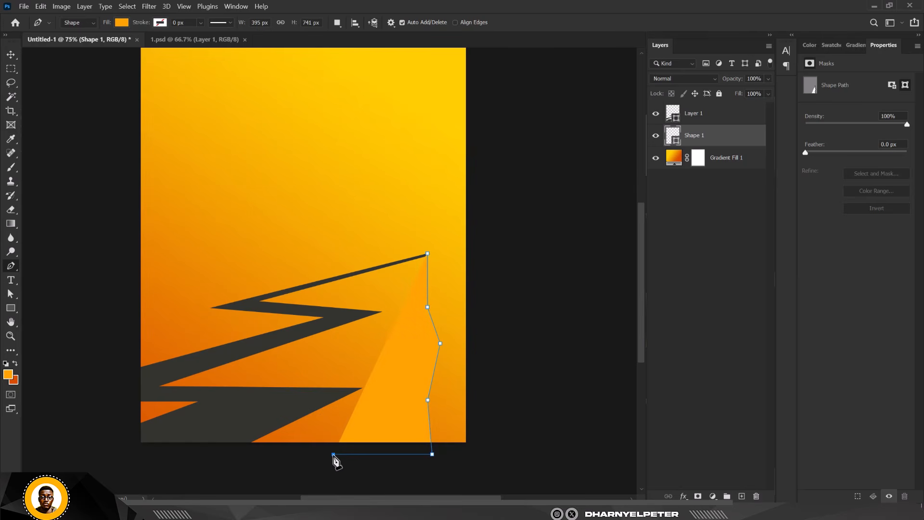
Step: Bring the path up behind the zigzag, follow its upper bend and close it at the tip as a shape about 707 × 741 px
left_click(326, 330)
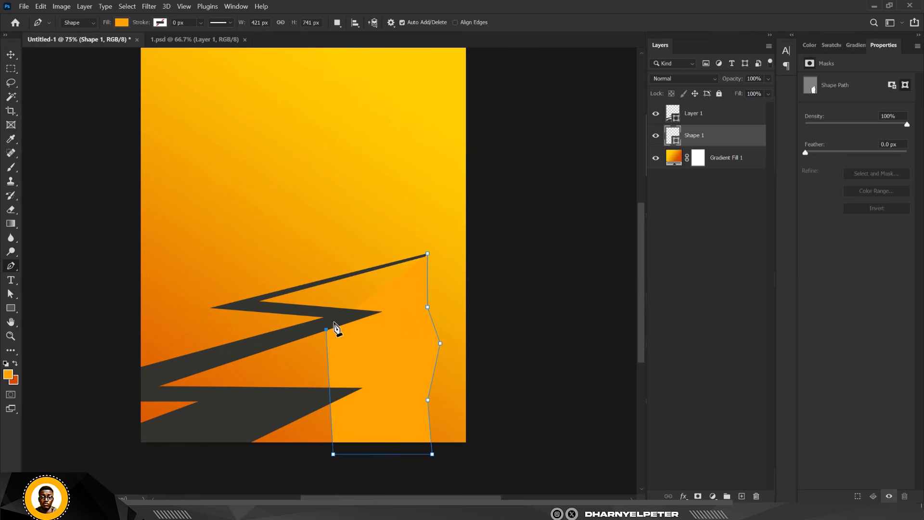
left_click(329, 313)
scroll(305, 315, "up", 5)
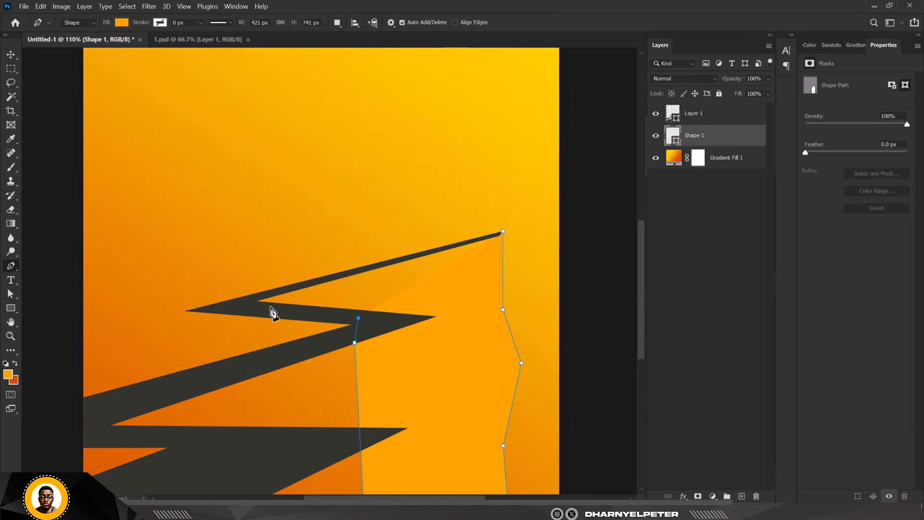
scroll(215, 305, "down", 4)
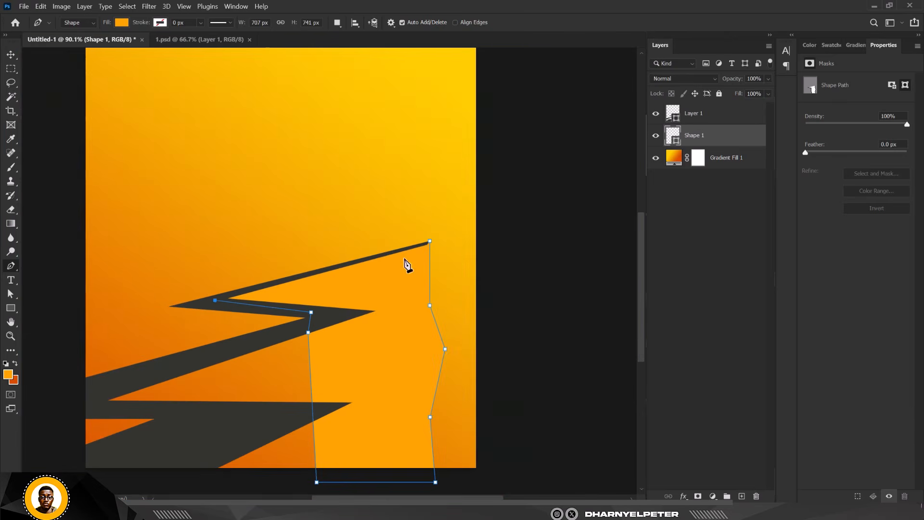
scroll(424, 250, "up", 7)
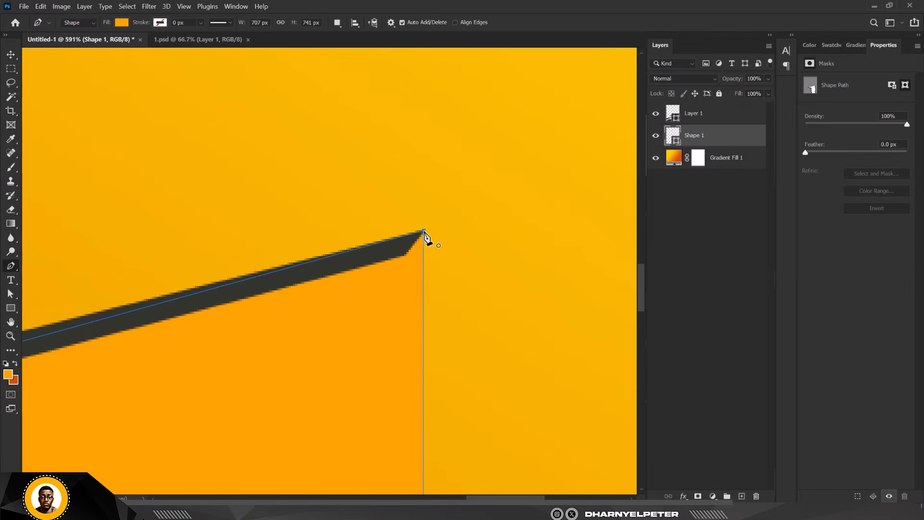
scroll(424, 241, "down", 5)
scroll(389, 263, "down", 3)
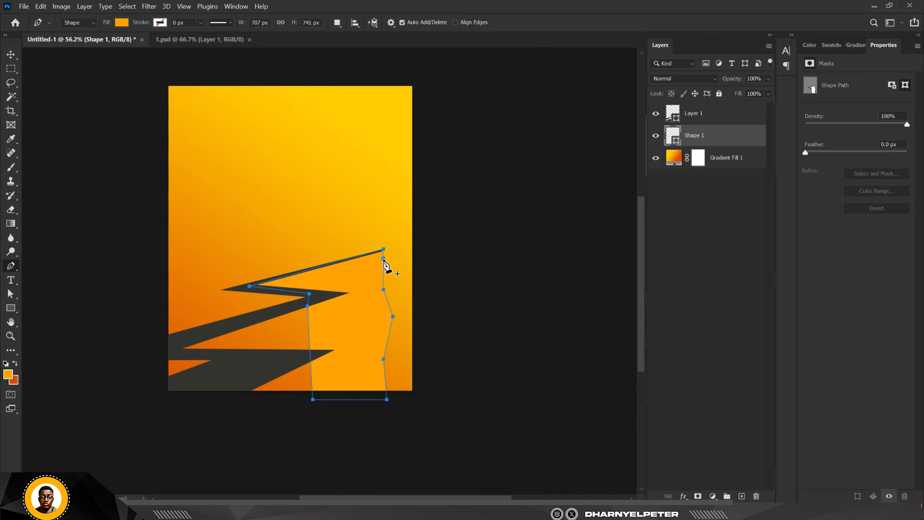
Step: Recolor the newly drawn Shape 1 behind the zigzag to the darker grey 262521
double_click(674, 136)
left_click(287, 310)
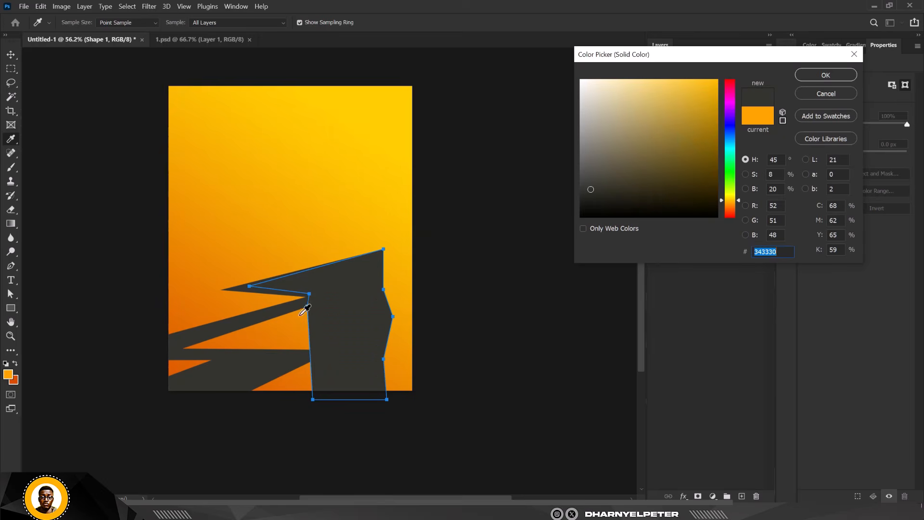
left_click(598, 196)
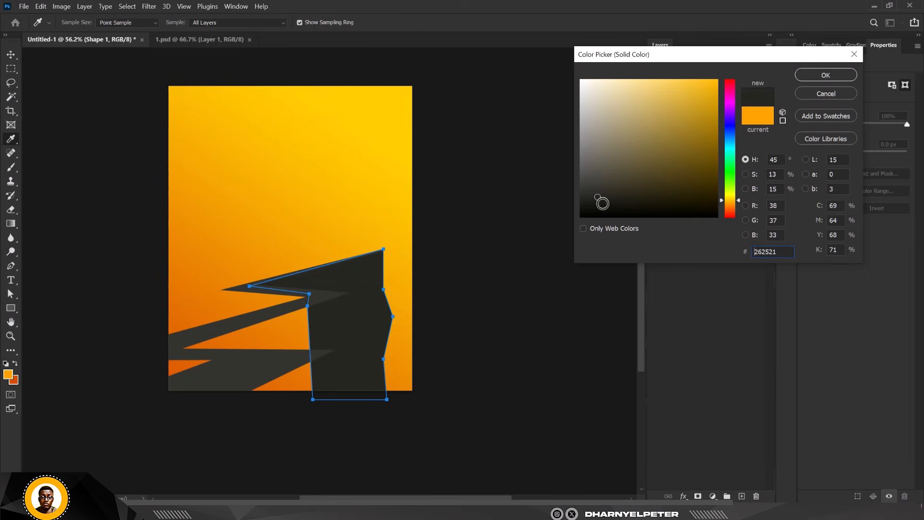
double_click(782, 253)
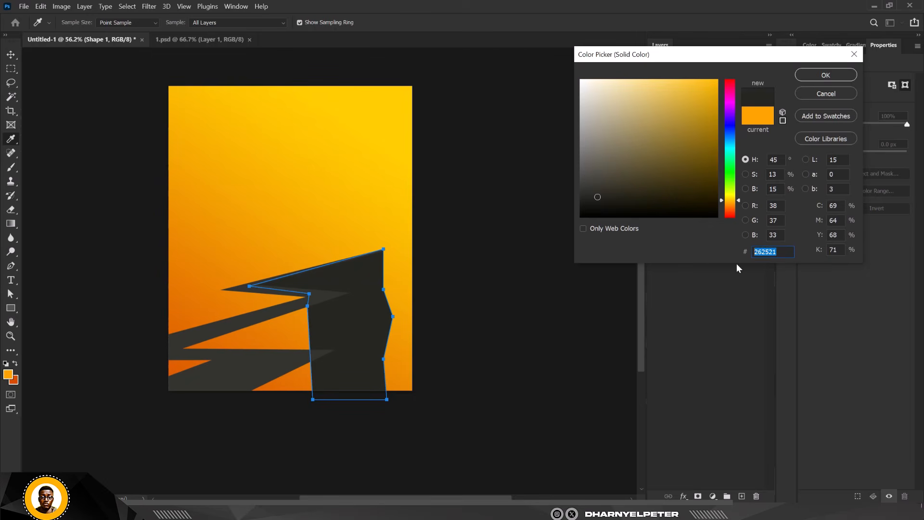
left_click(824, 76)
scroll(305, 326, "up", 3)
key("v")
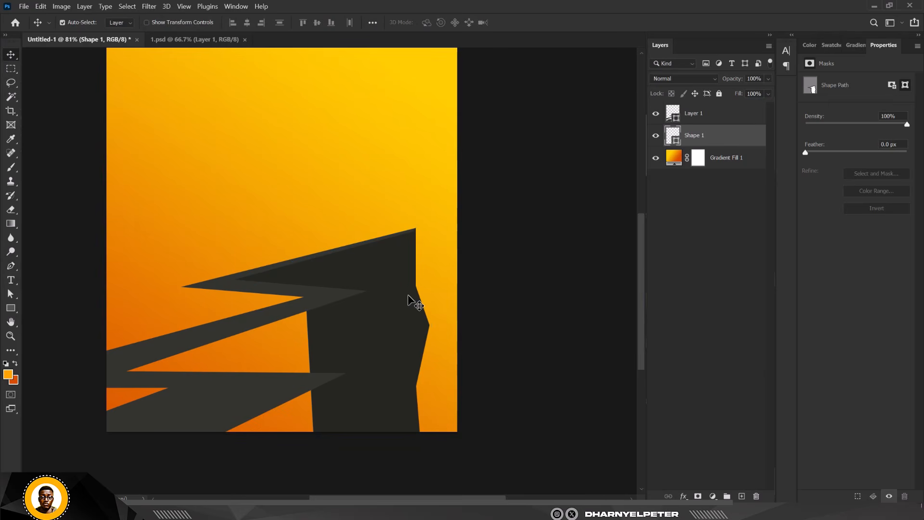
Step: On a new layer above Shape 1, start a Pen tool shape inside the zigzag's middle band, running up to the band's right-hand tip
left_click(742, 497)
scroll(288, 337, "down", 3)
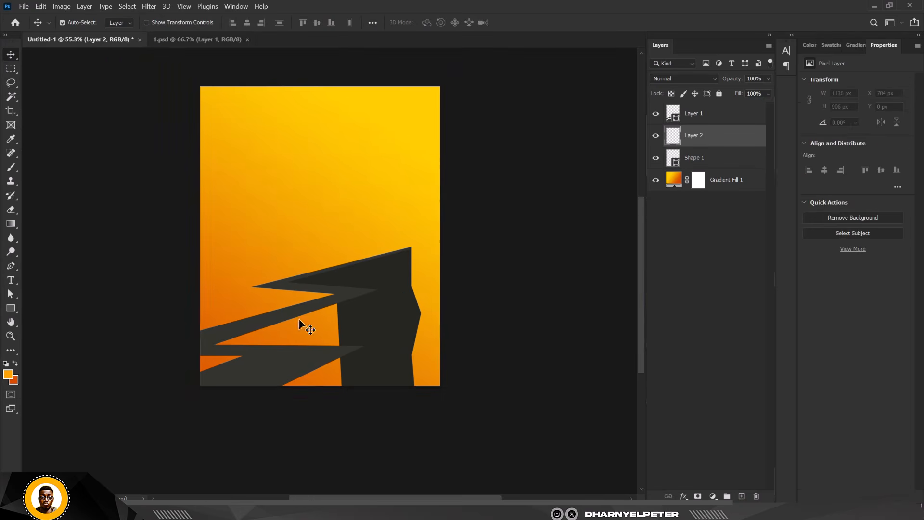
scroll(256, 347, "up", 5)
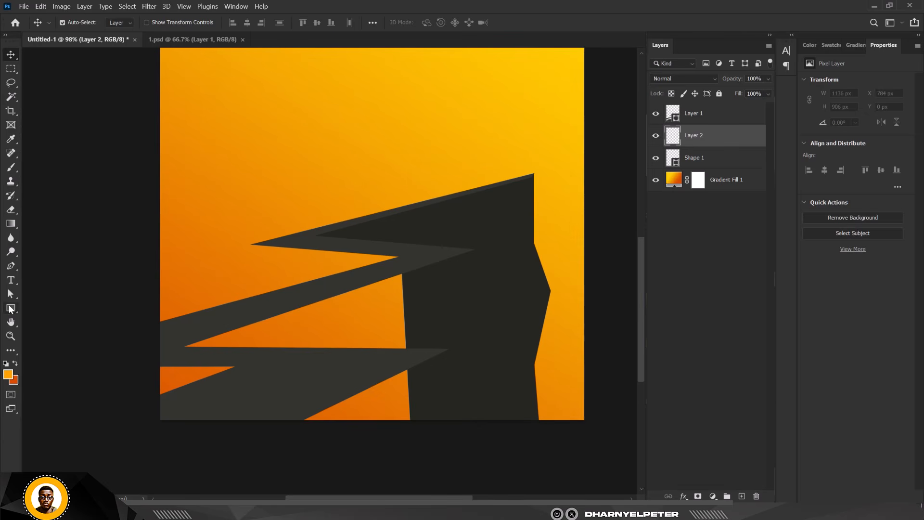
left_click(11, 266)
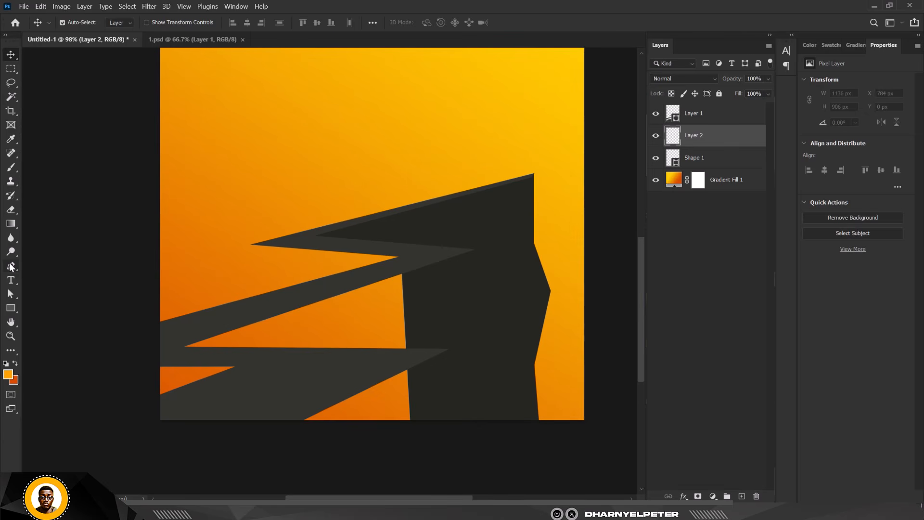
left_click(170, 334)
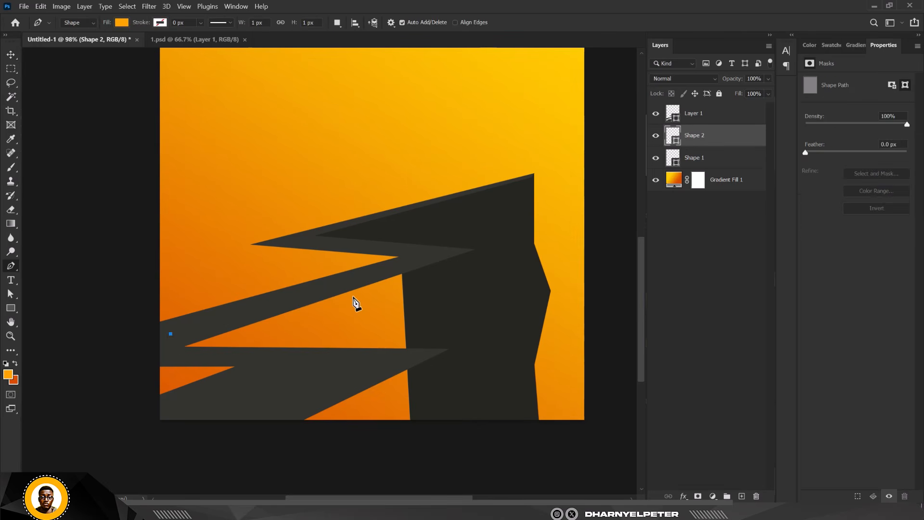
left_click(464, 250)
scroll(474, 255, "up", 8)
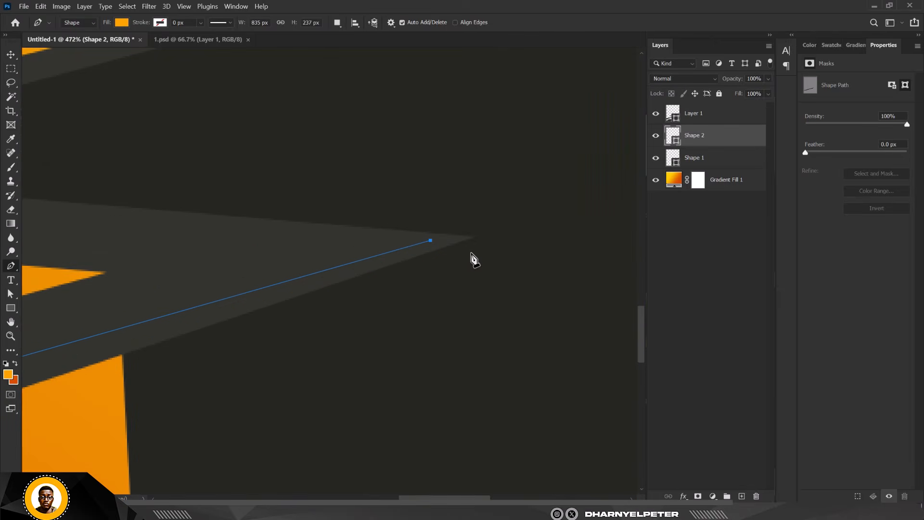
left_click(470, 237)
scroll(470, 256, "down", 8)
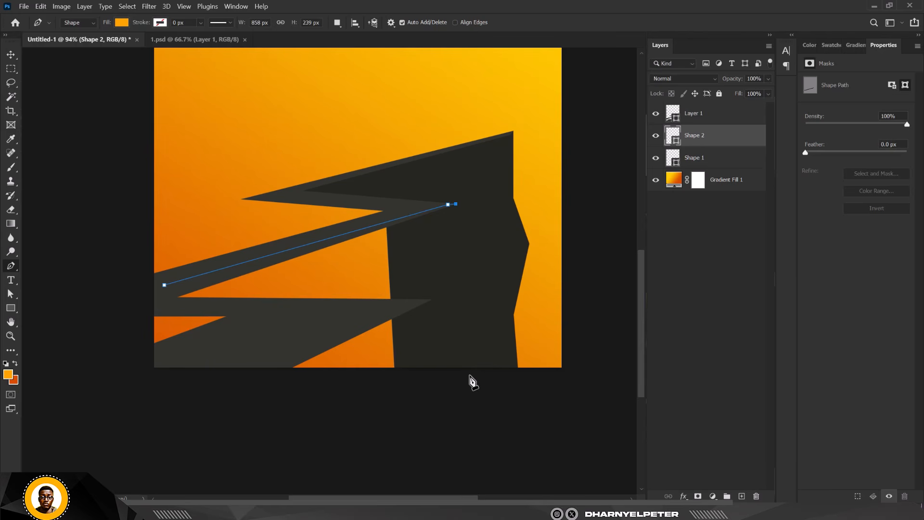
Step: Continue the path straight down below the canvas, out past its left edge and back up, closing it as a shape about 987 × 588 px
left_click(470, 376, "shift")
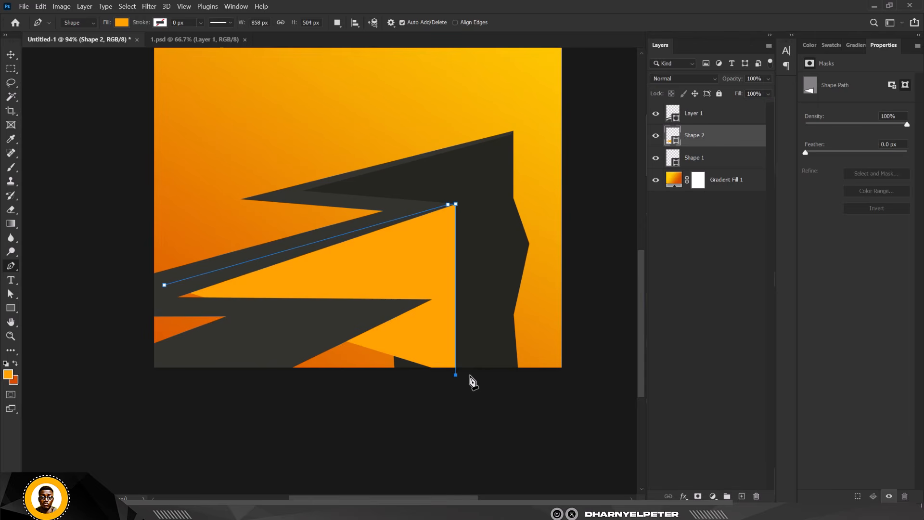
left_click(120, 404)
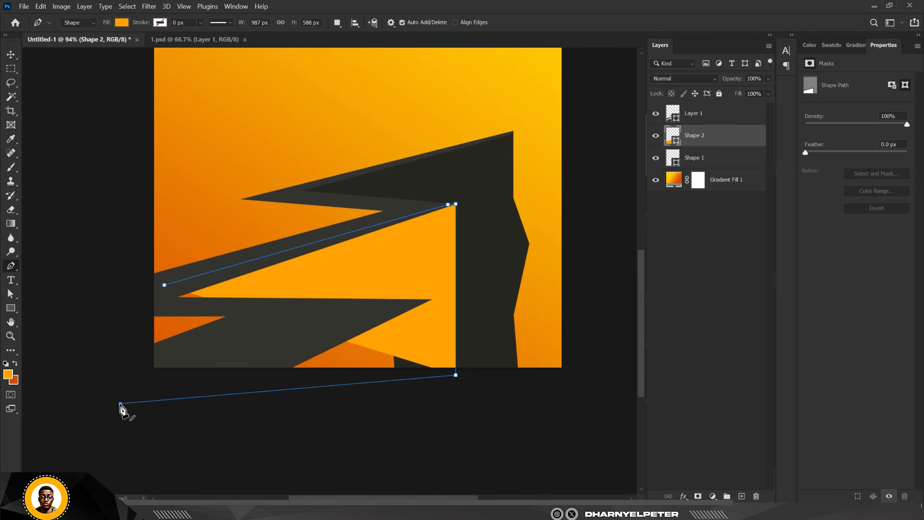
left_click(121, 295)
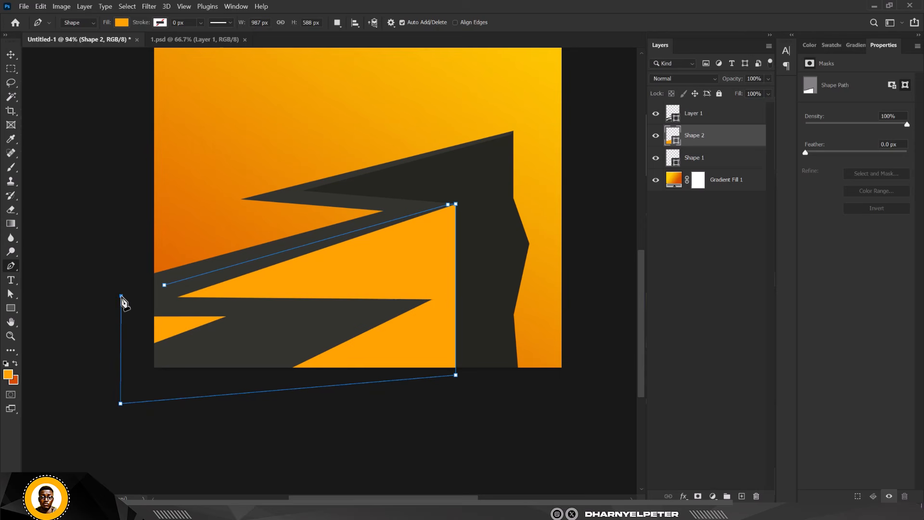
left_click(165, 285)
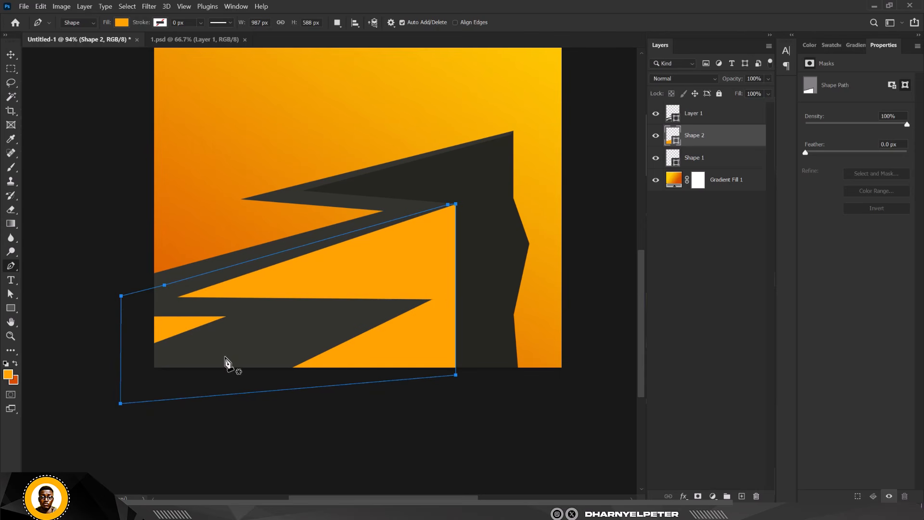
Step: Recolor Shape 2 to the near-black 191814
double_click(674, 143)
left_click(485, 171)
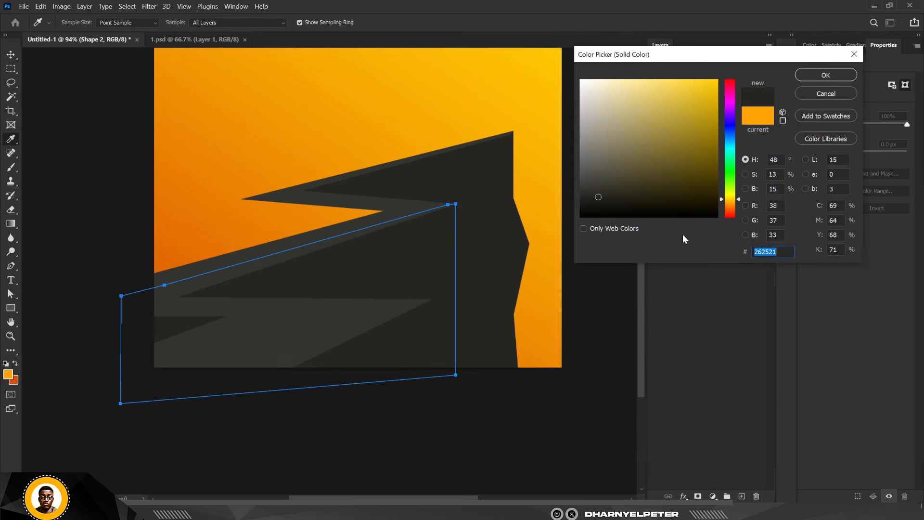
mouse_move(616, 208)
left_mouse_down()
mouse_move(598, 195)
mouse_move(610, 205)
left_mouse_up()
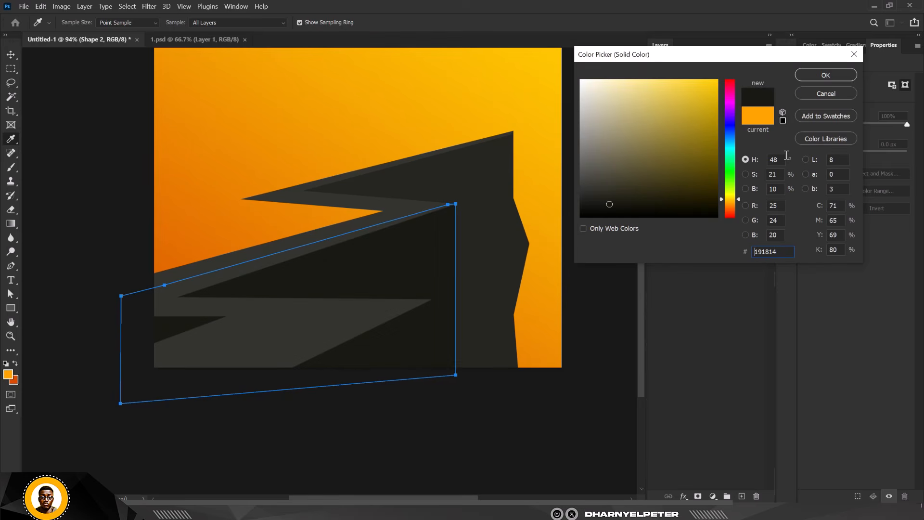
left_click(826, 75)
left_click(11, 55)
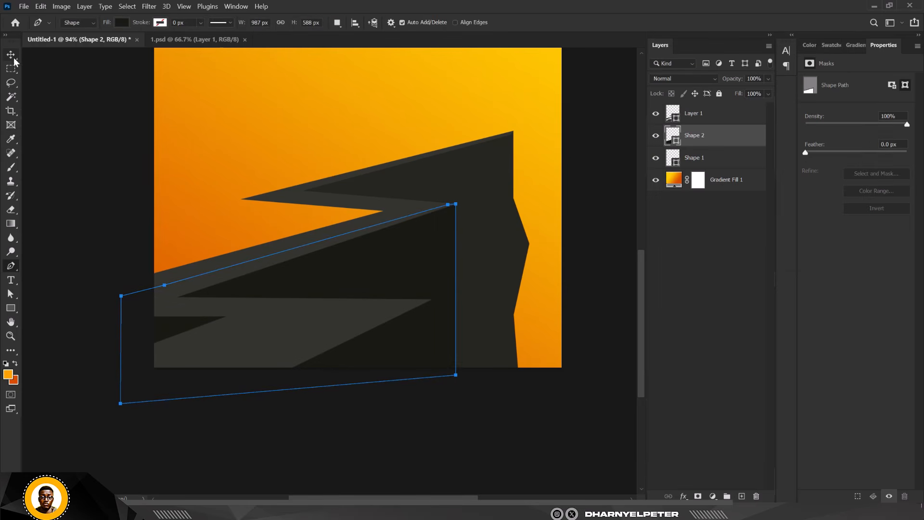
left_click(335, 343)
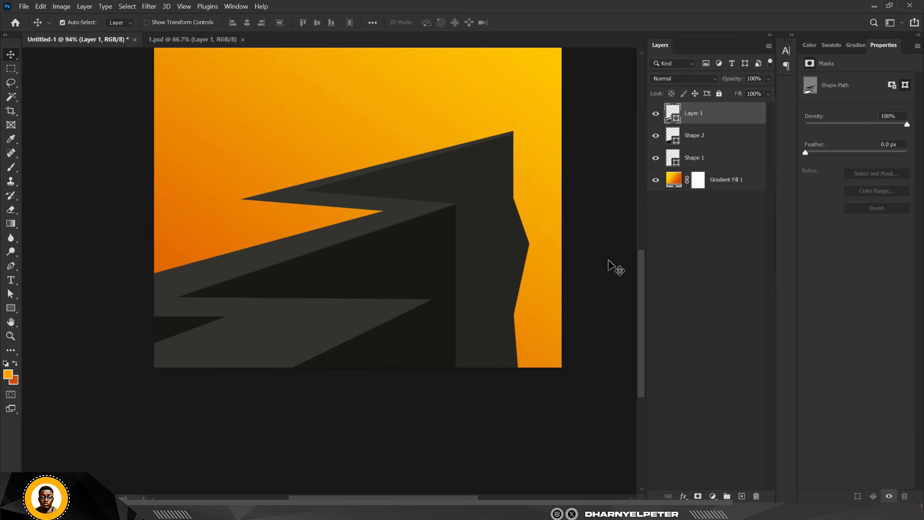
Step: Add an empty layer directly above Shape 2 and activate the Pen tool
left_click(722, 140)
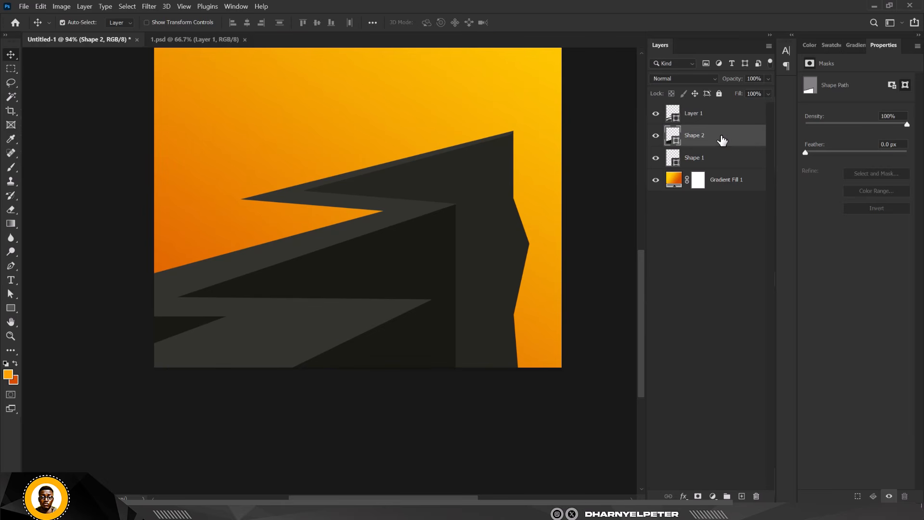
left_click(743, 497)
key("p")
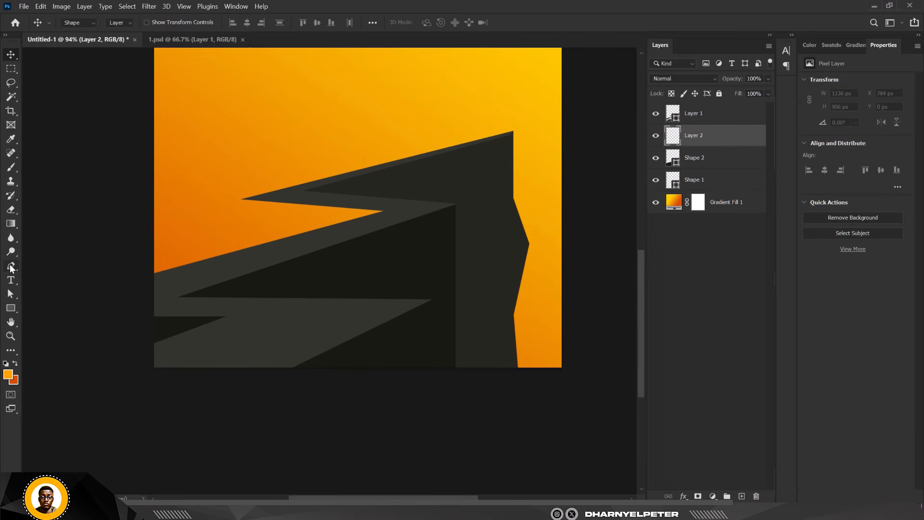
scroll(320, 355, "up", 4)
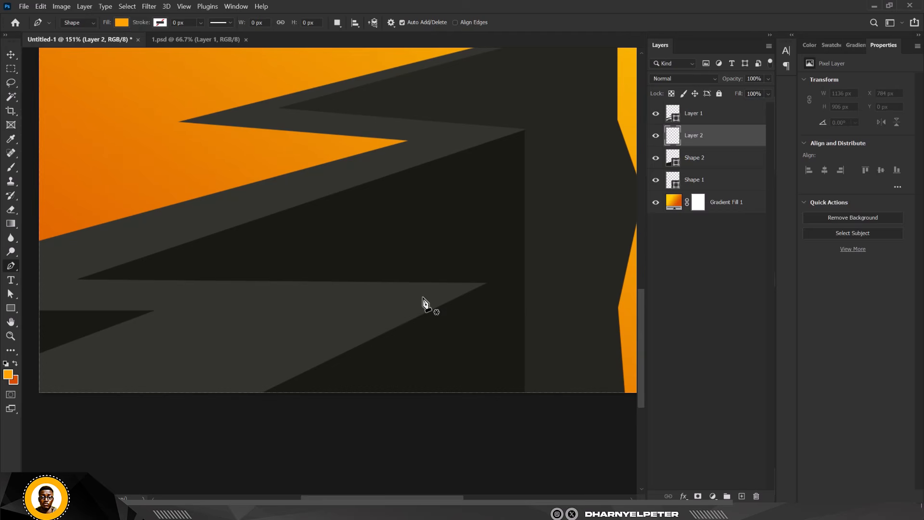
left_click(359, 300)
scroll(487, 288, "up", 6)
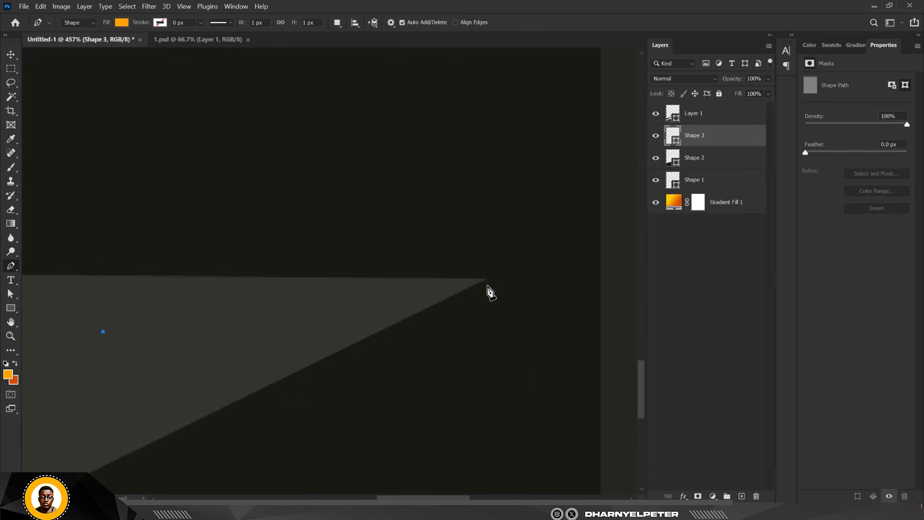
left_click(487, 285)
scroll(487, 285, "down", 7)
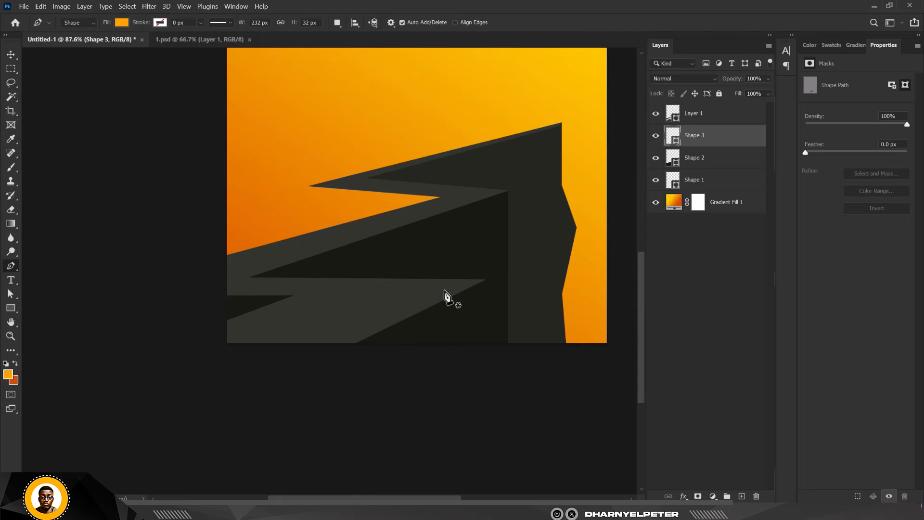
Step: Draw a closed shape about 907 × 267 px from inside the lower band to its tip, down below the canvas and back up behind the band
left_click(413, 290)
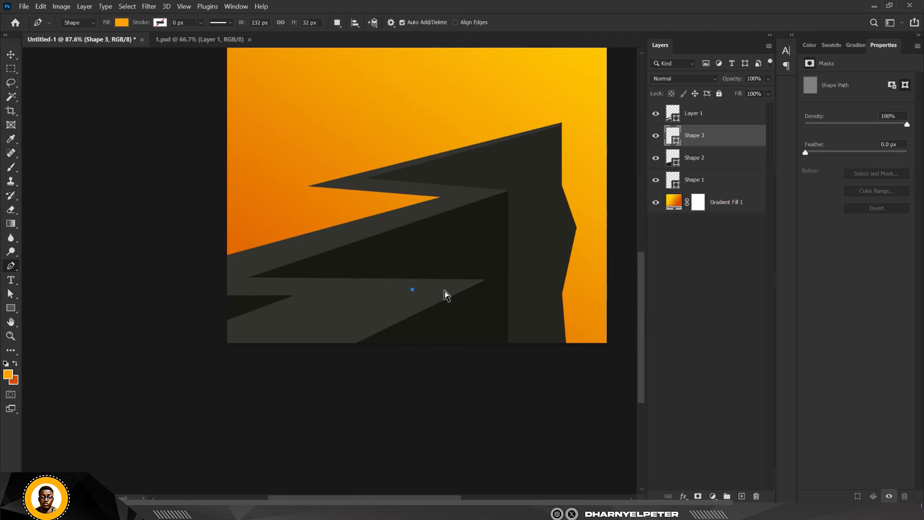
left_click(484, 279)
scroll(477, 308, "up", 2)
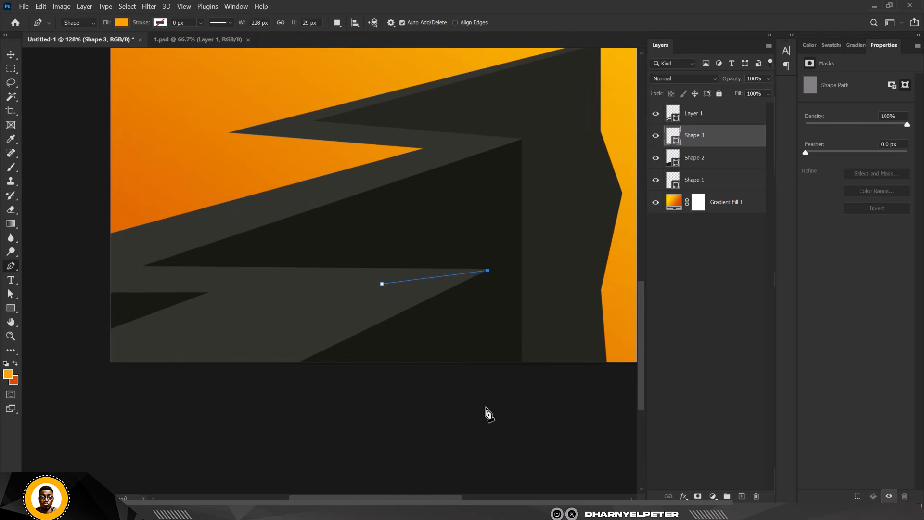
left_click(491, 394)
left_click(71, 387)
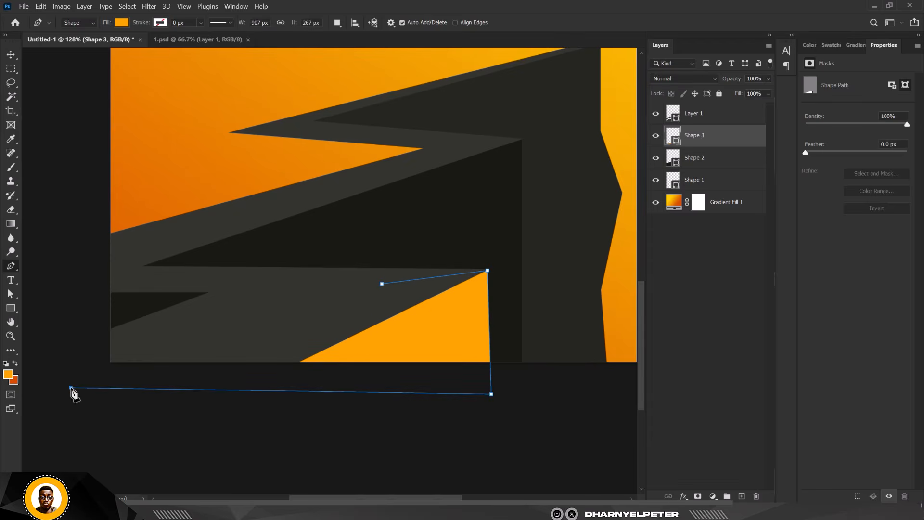
left_click(236, 317)
left_click(382, 284)
Step: Recolor Shape 3 to the near-black 1b1a15 and deselect it
double_click(676, 144)
left_click(492, 207)
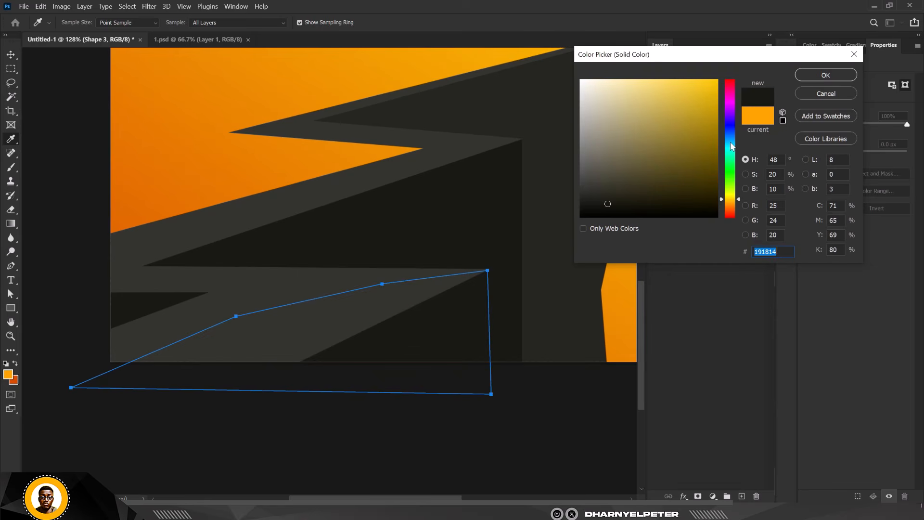
left_click_drag(613, 206, 611, 203)
left_click_drag(609, 202, 610, 203)
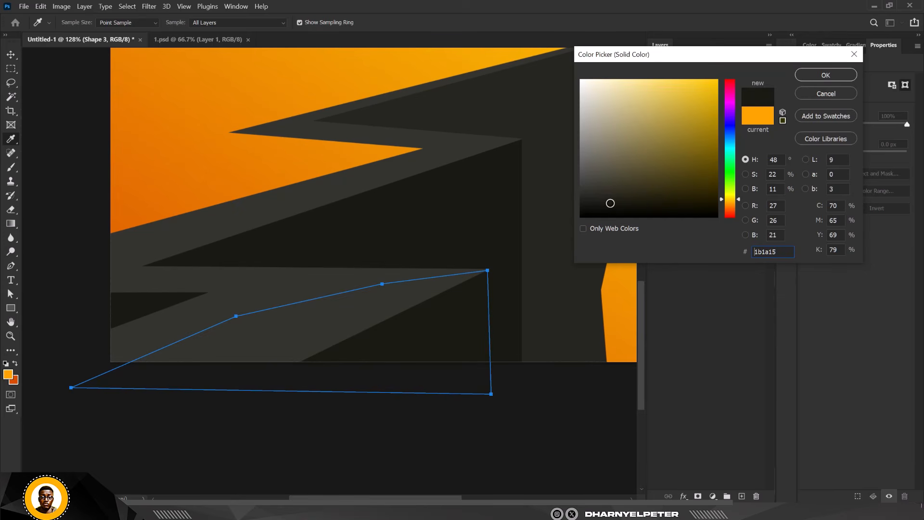
left_click(826, 75)
left_click(12, 54)
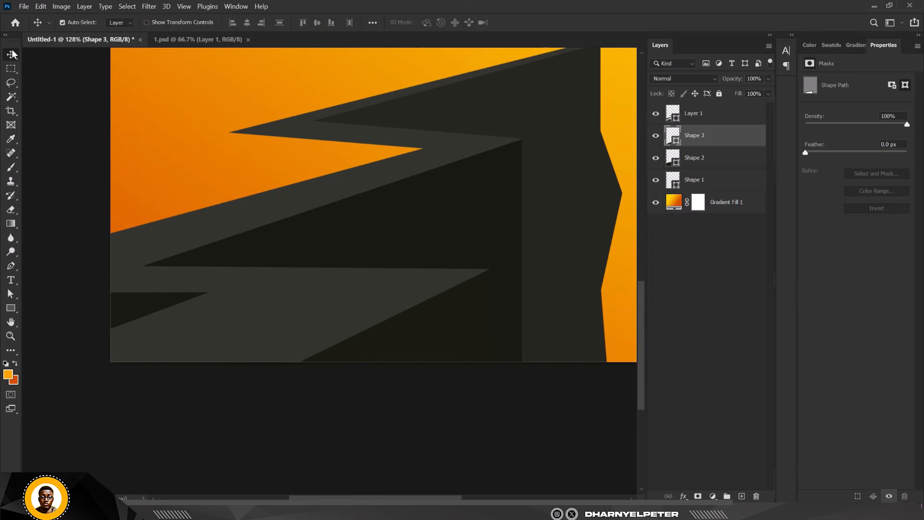
left_click(435, 401)
Step: Make Gradient Fill 1 the active layer, so new shapes go directly above it, and activate the Pen tool
scroll(505, 259, "down", 3)
scroll(538, 212, "up", 2)
scroll(538, 218, "down", 3)
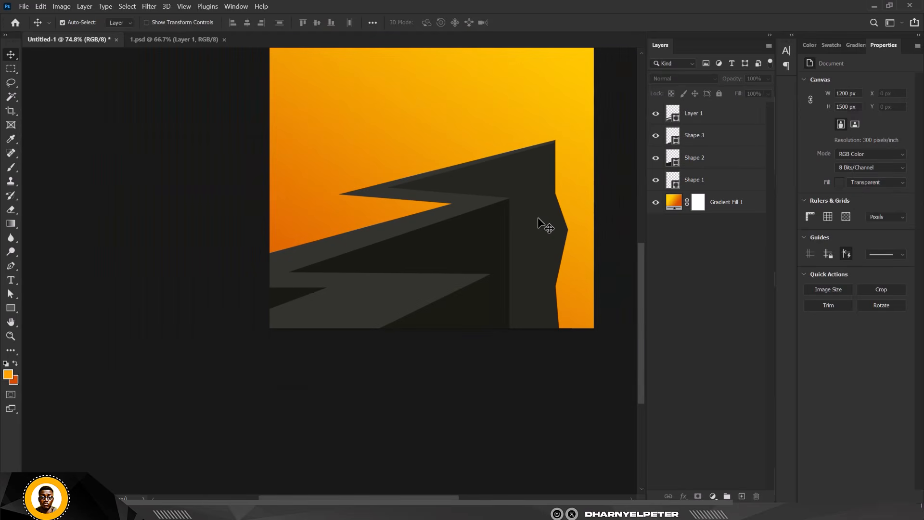
scroll(351, 195, "up", 5)
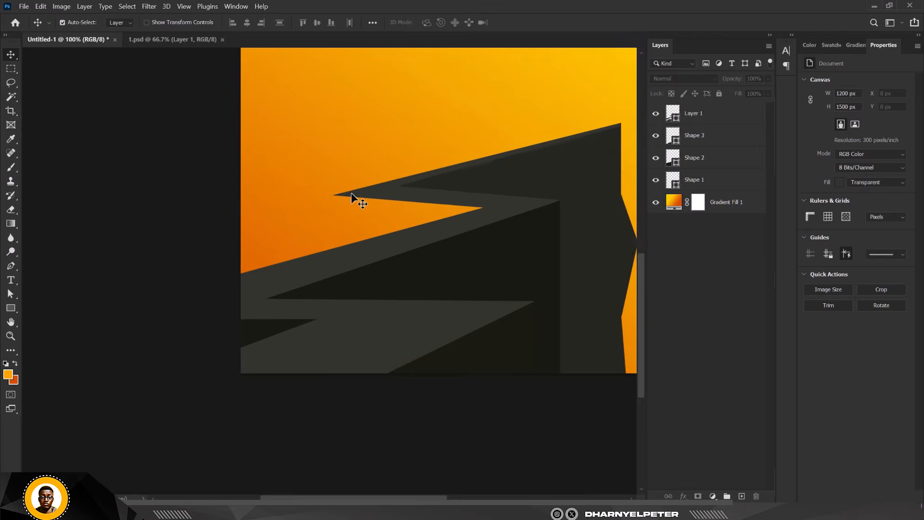
left_click(395, 182)
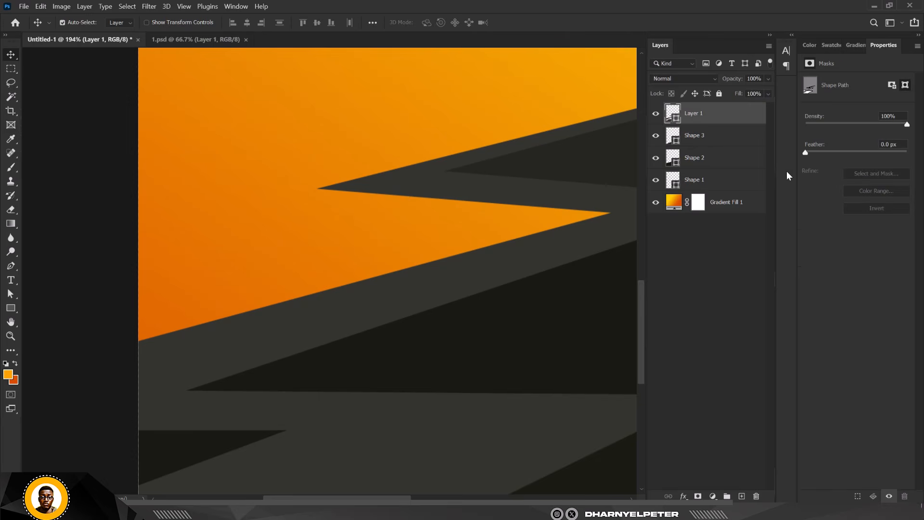
left_click(721, 185)
left_click(721, 205)
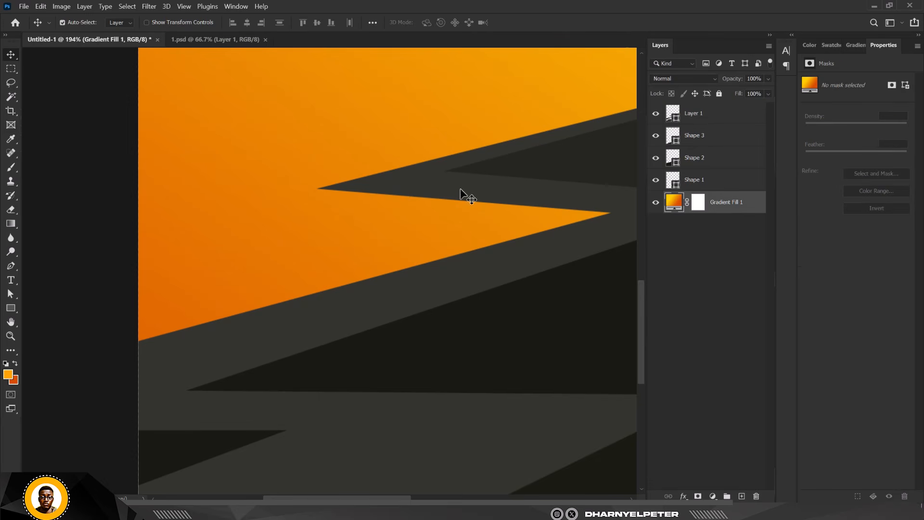
left_click(11, 267)
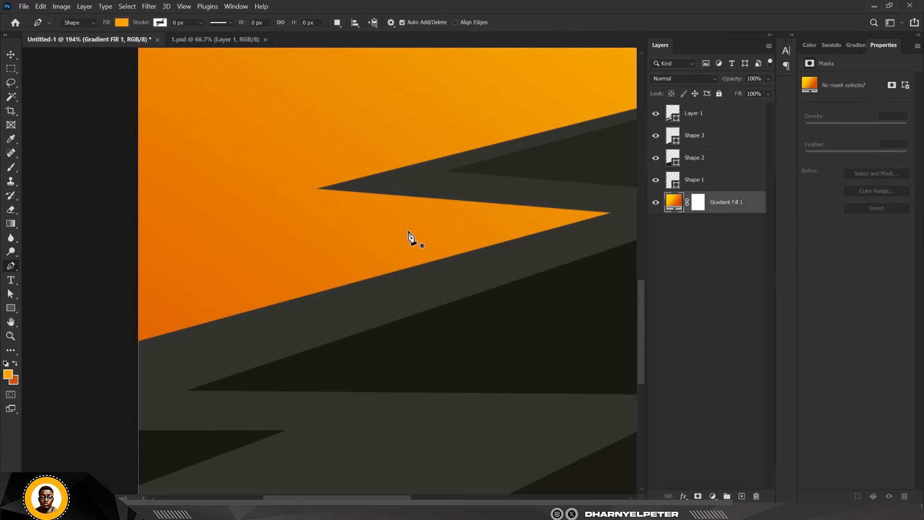
Step: Draw a closed shape about 469 × 166 px behind the zigzag's orange notch, from the upper band's left tip straight down into the lower band
left_click(628, 206)
scroll(323, 194, "up", 4)
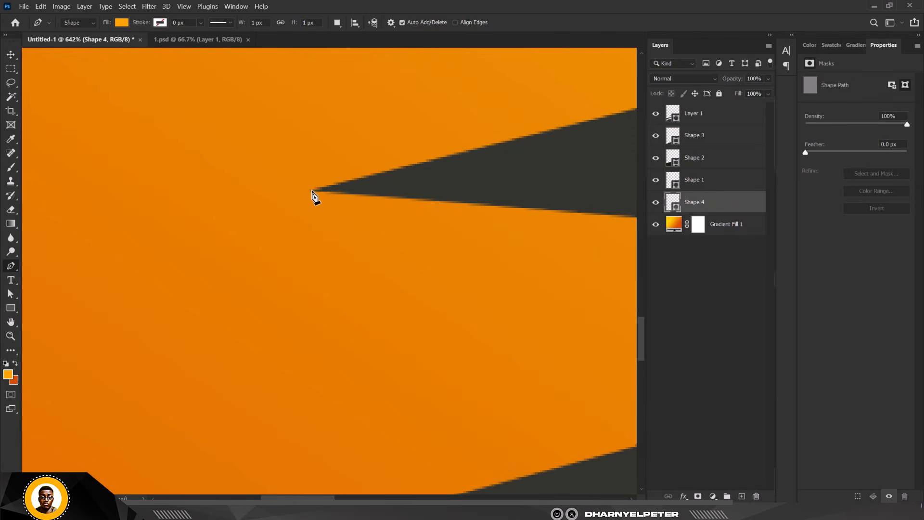
left_click(314, 191)
scroll(315, 193, "down", 3)
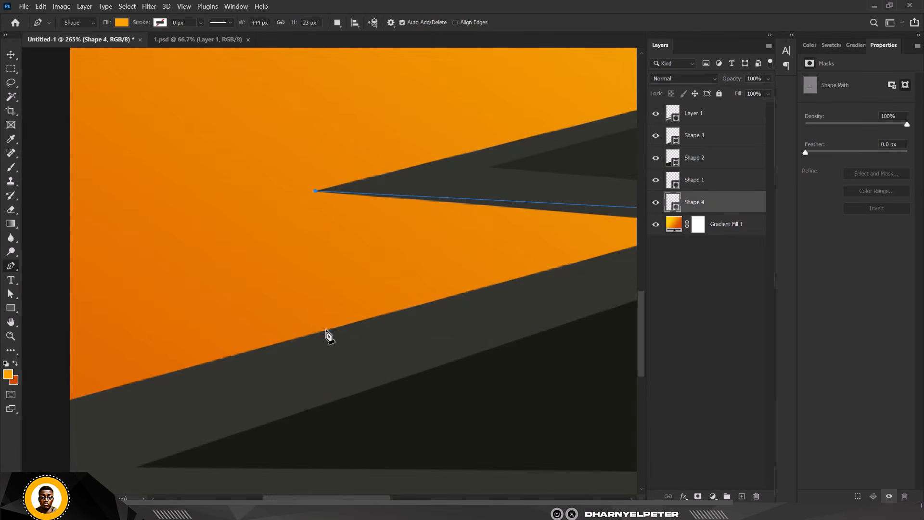
left_click(329, 352, "shift")
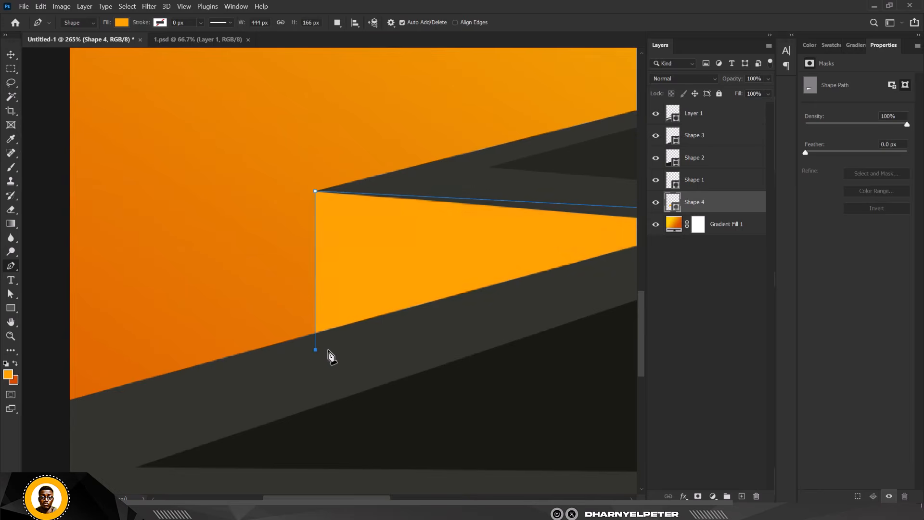
scroll(331, 355, "down", 3)
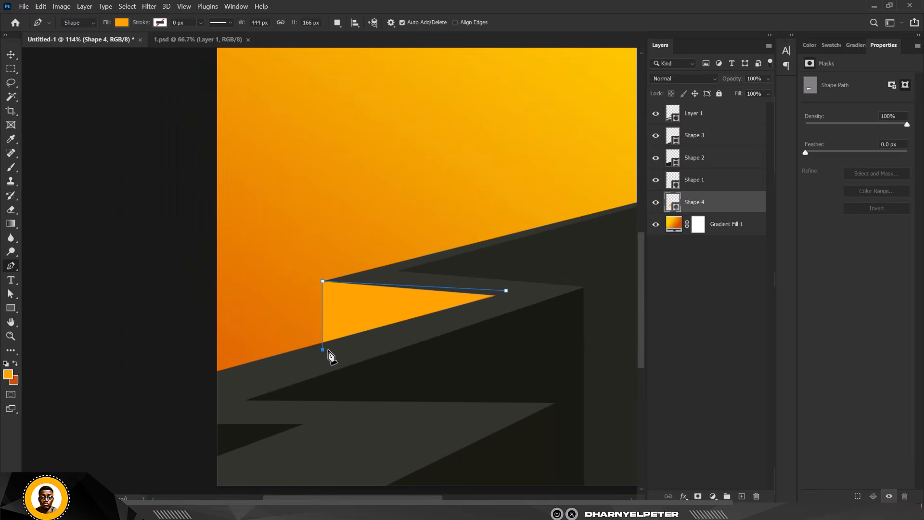
left_click(516, 294)
left_click(506, 291)
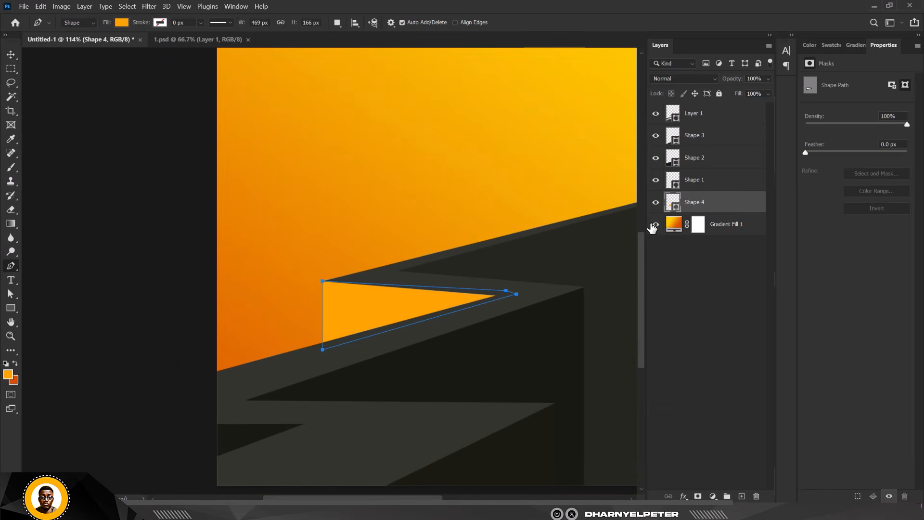
Step: Recolor Shape 4 to the near-black 11100e and switch to the Move tool with the whole canvas fitted in view
double_click(678, 208)
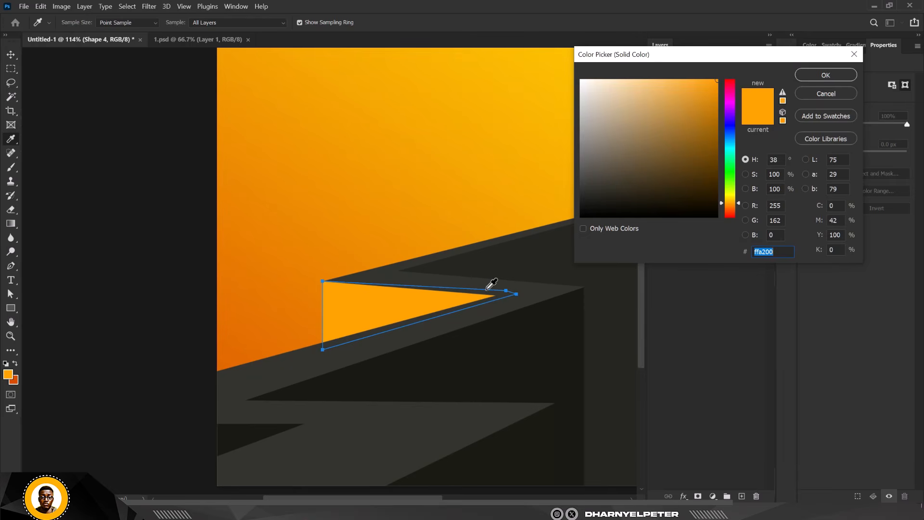
left_click(513, 251)
left_click_drag(595, 193, 607, 207)
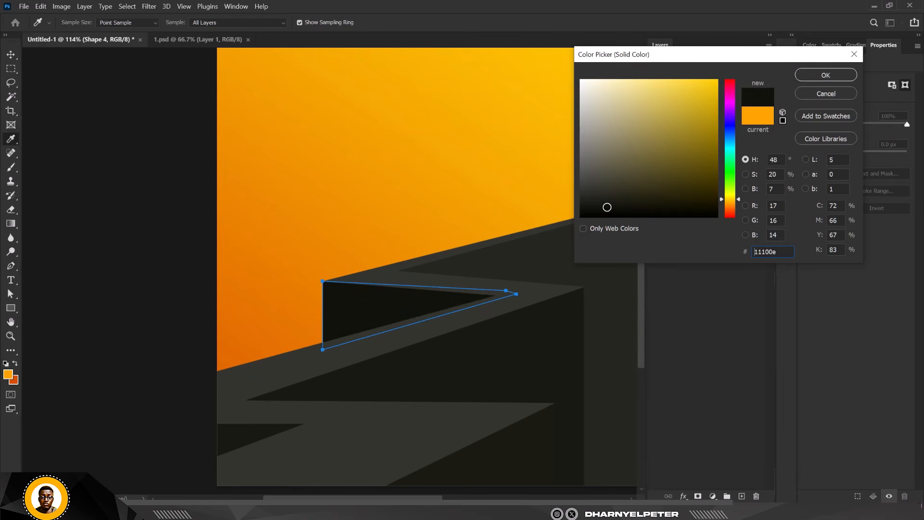
left_click(820, 76)
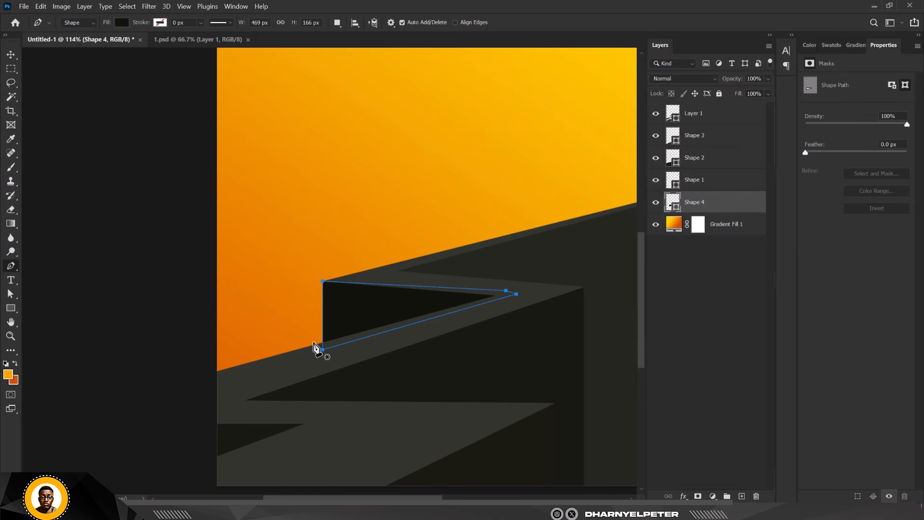
scroll(314, 351, "down", 2)
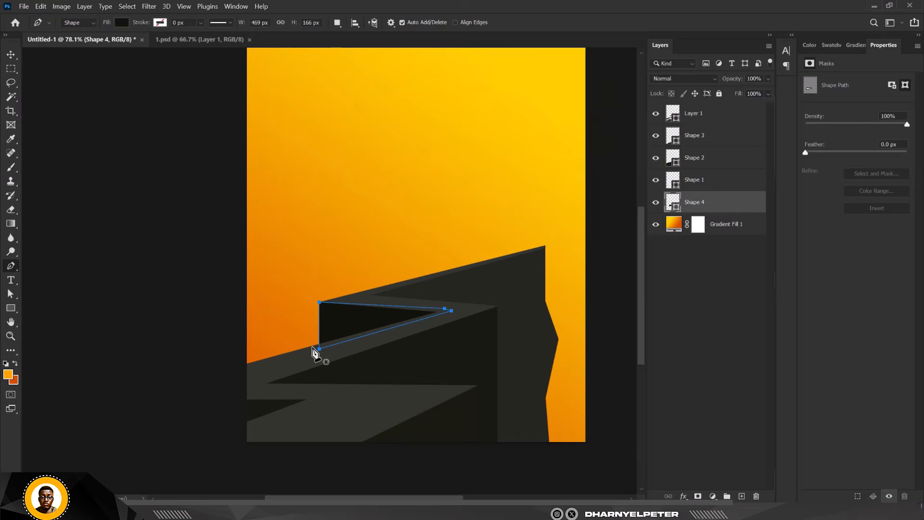
scroll(300, 399, "up", 4)
scroll(296, 405, "down", 5)
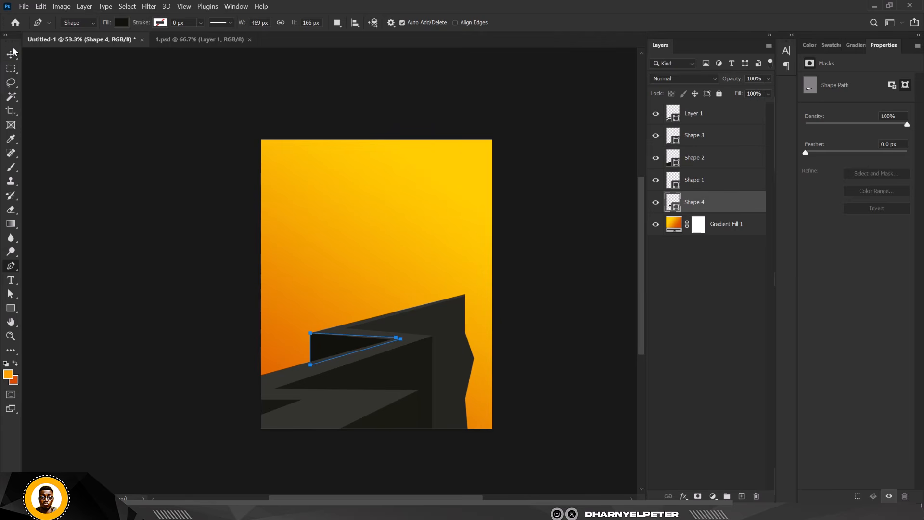
left_click(164, 278)
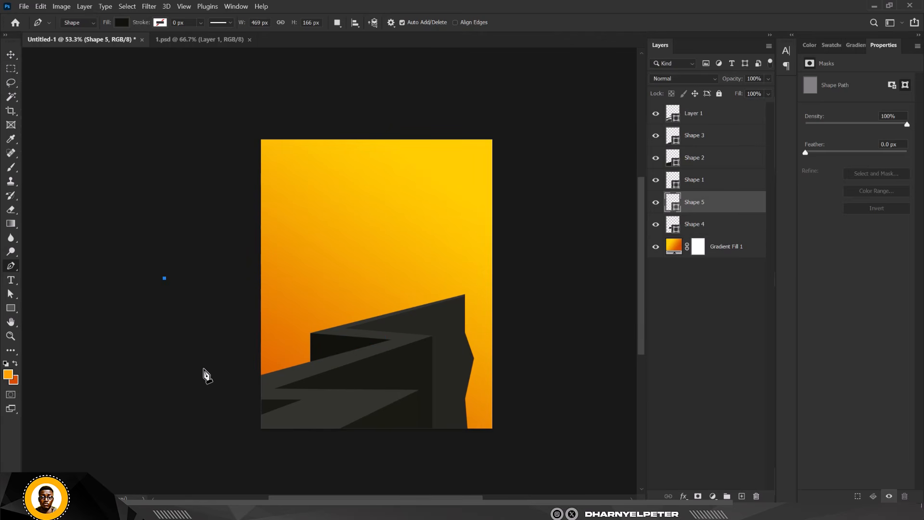
key("ctrl+z")
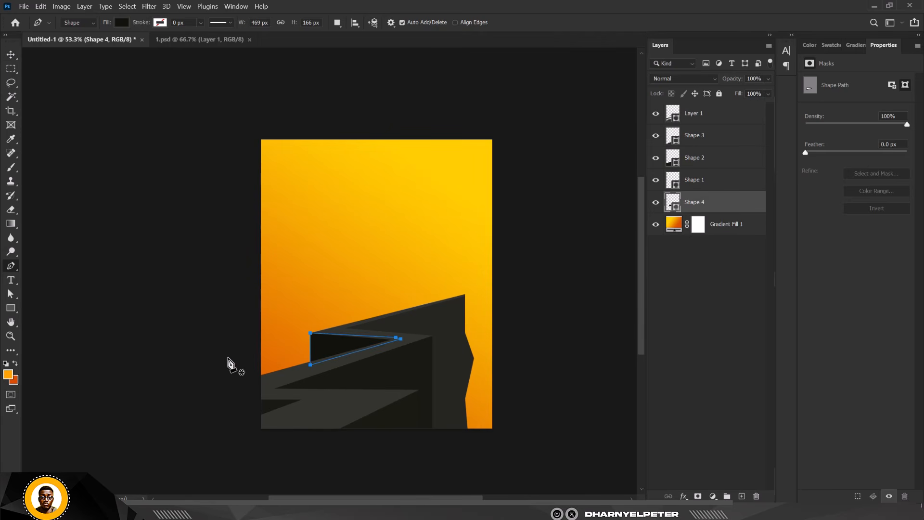
left_click(11, 54)
key("ctrl+0")
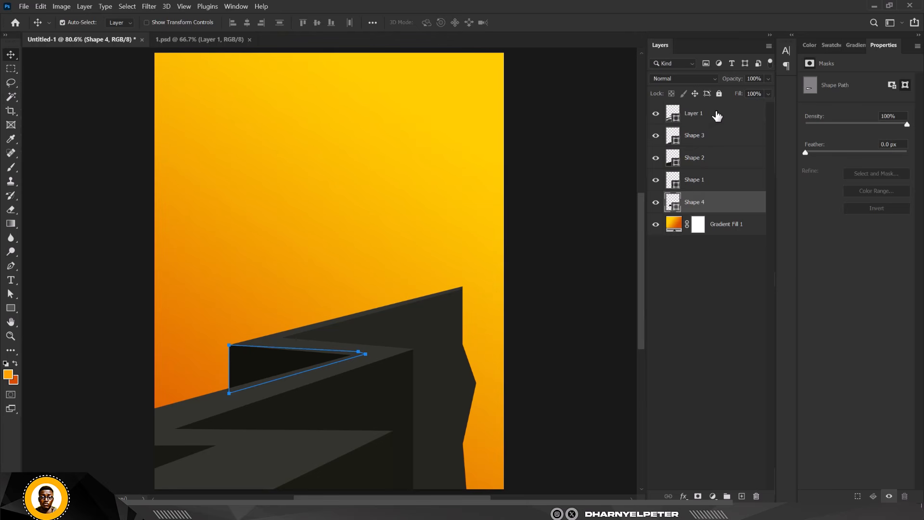
Step: Add an empty layer directly above Shape 1 and activate the Pen tool
left_click(698, 116)
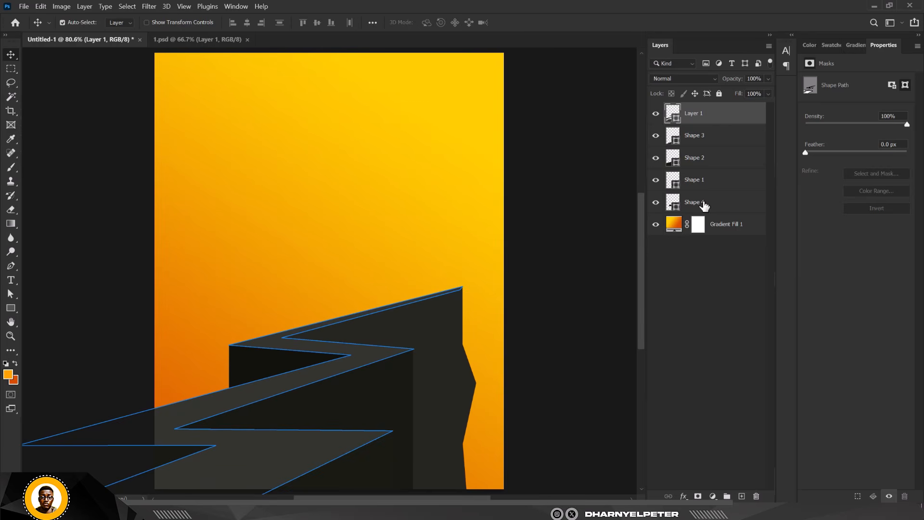
left_click(728, 141)
left_click(721, 167)
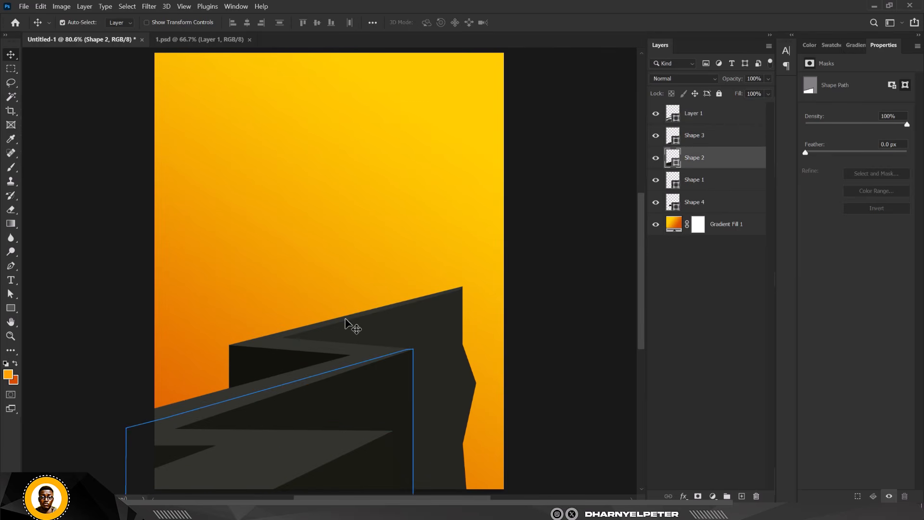
left_click(404, 326)
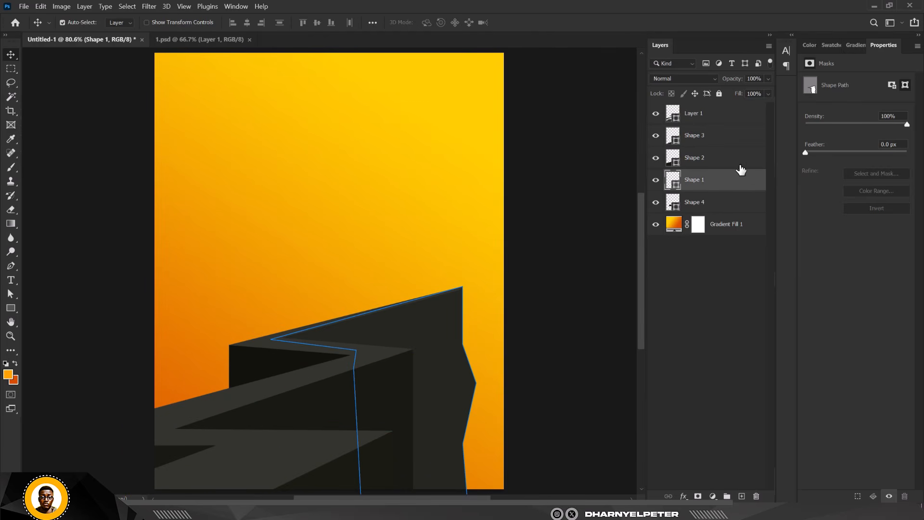
left_click(742, 497)
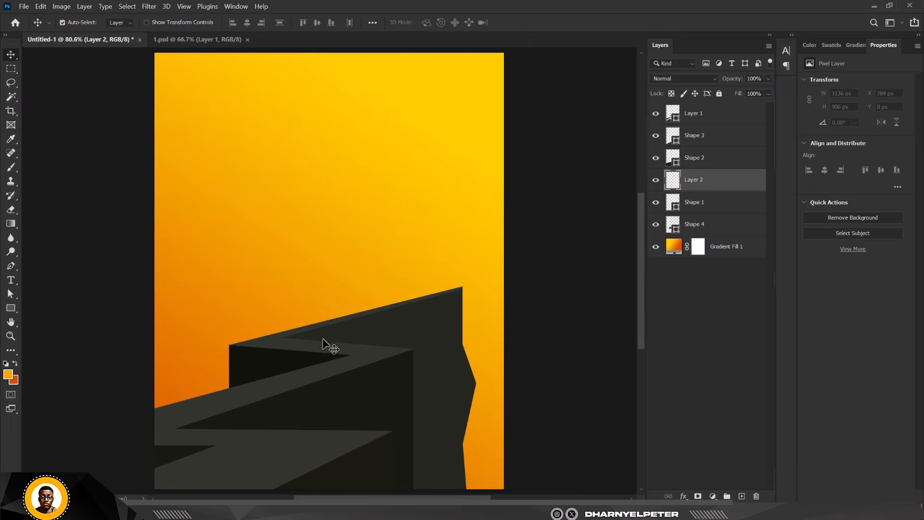
scroll(366, 359, "up", 5)
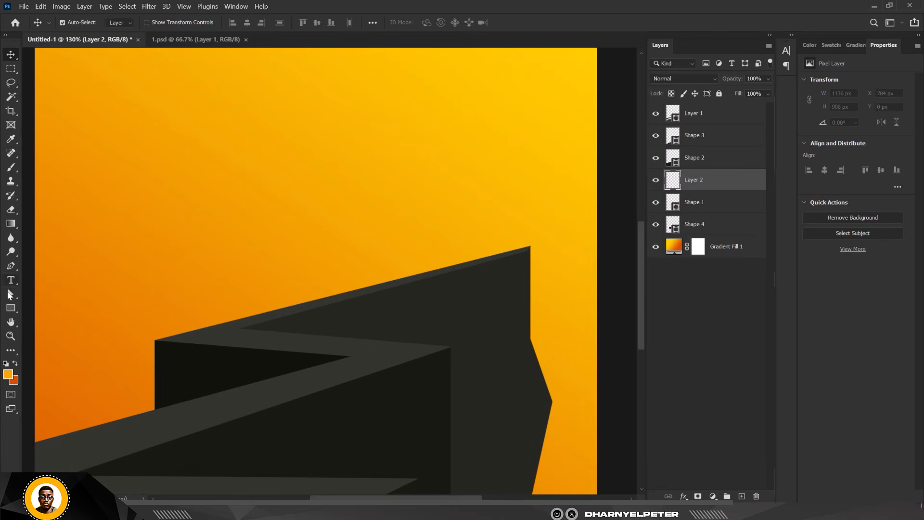
left_click(10, 266)
Step: Start a path just inside the cliff's peak and trace its jagged right edge slightly inset to below the canvas, about 52 × 695 px
scroll(479, 268, "up", 2)
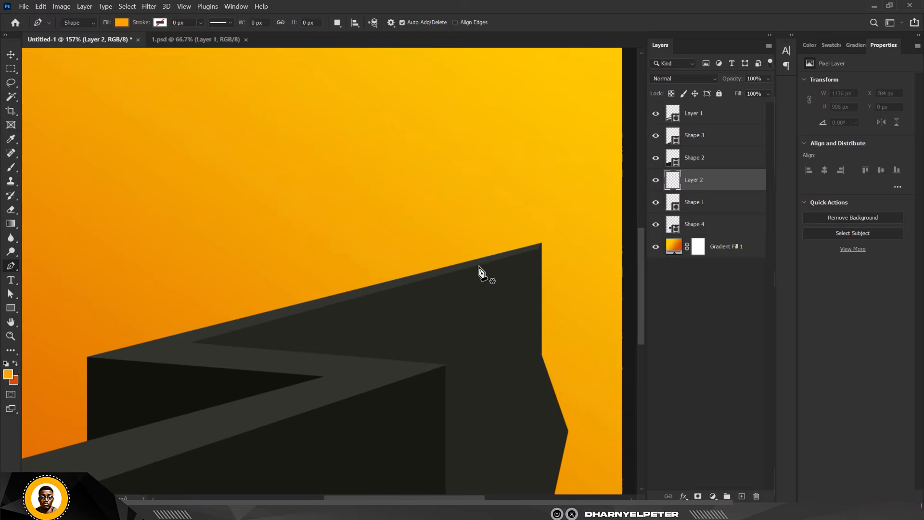
scroll(533, 264, "up", 4)
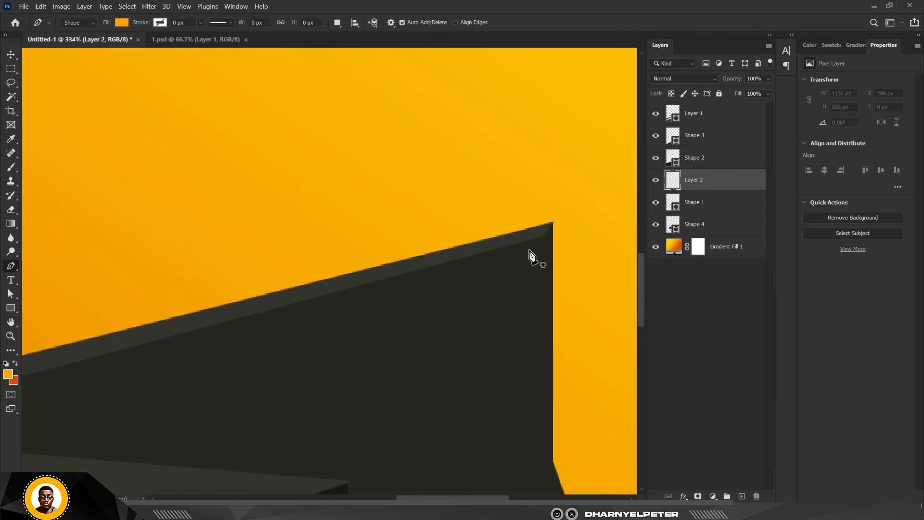
left_click(529, 250)
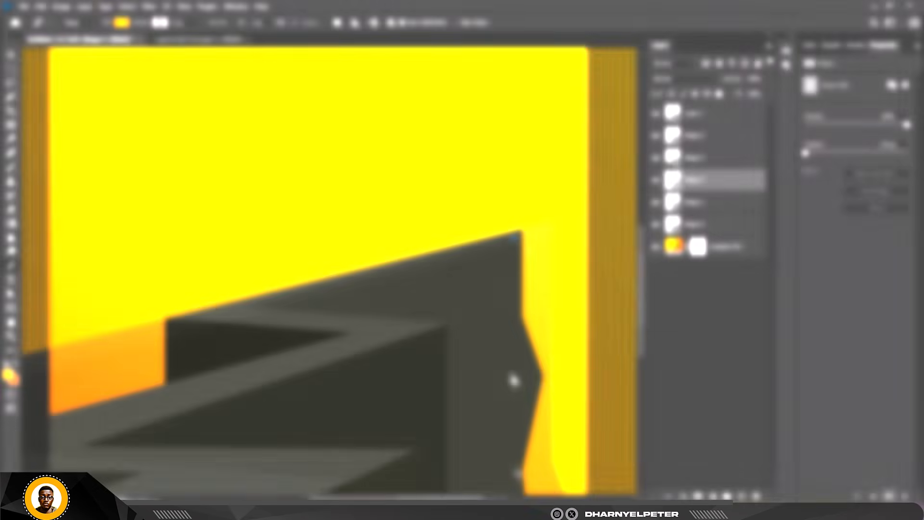
left_click(511, 368)
left_click(524, 335)
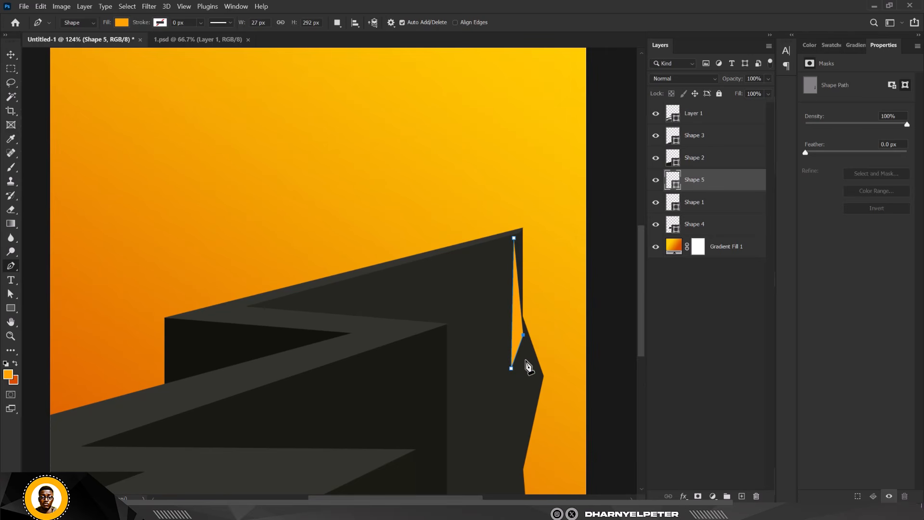
left_click(535, 371)
left_click(517, 464)
scroll(531, 319, "down", 5)
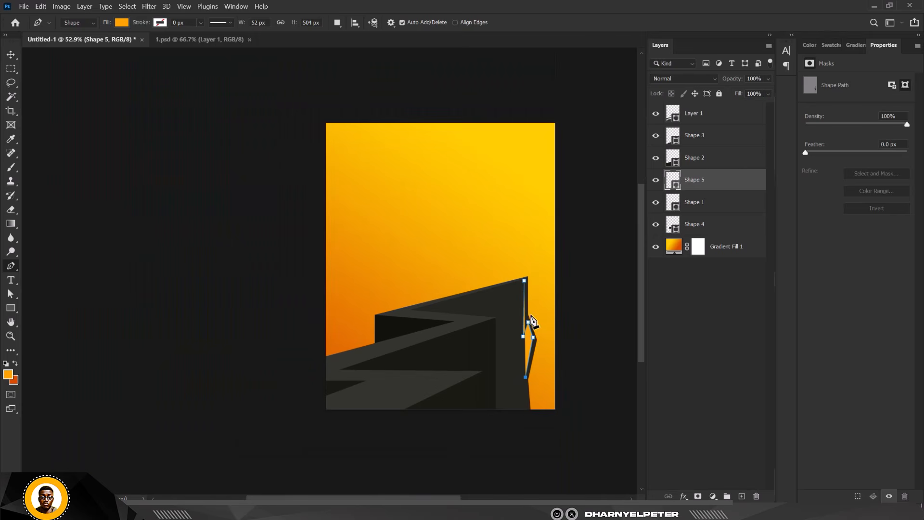
scroll(525, 366, "down", 2)
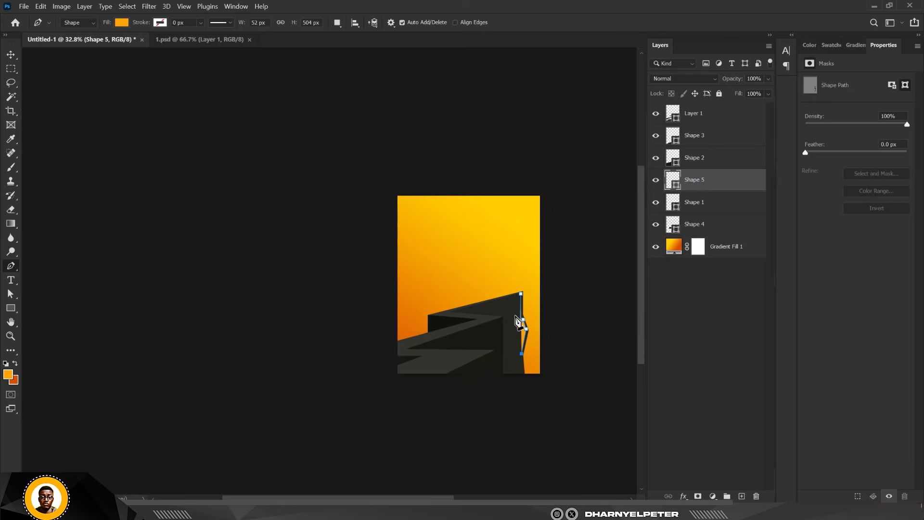
scroll(518, 388, "up", 5)
left_click(522, 375)
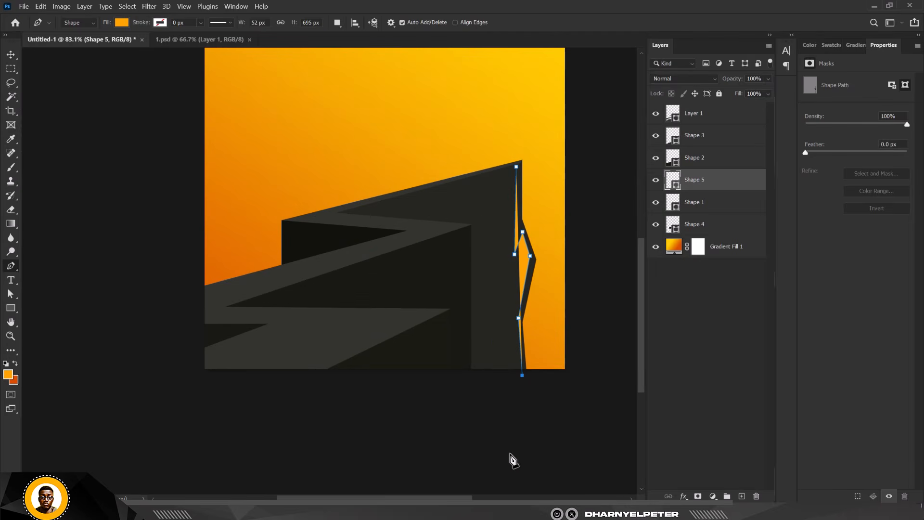
Step: Close the path behind the front cliff face and along the upper band's inner corner back to the peak, about 639 × 697 px overall
left_click(461, 238)
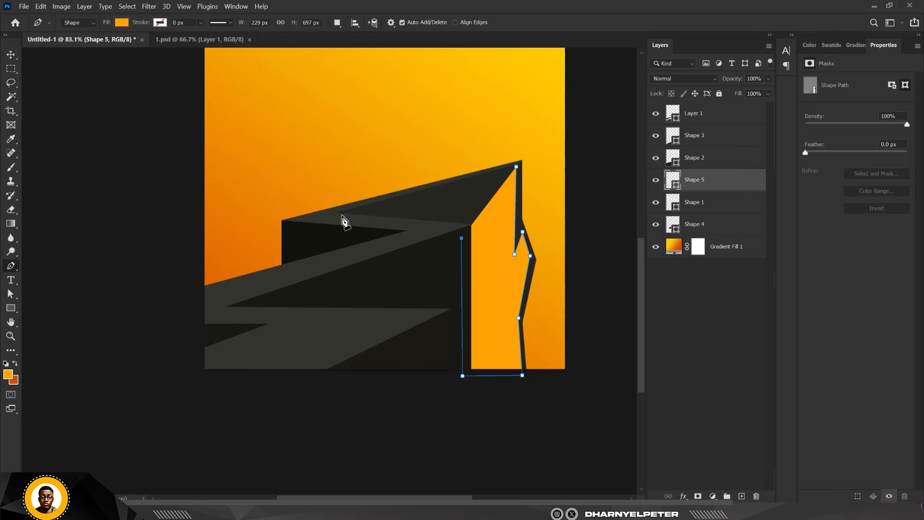
left_click(339, 216)
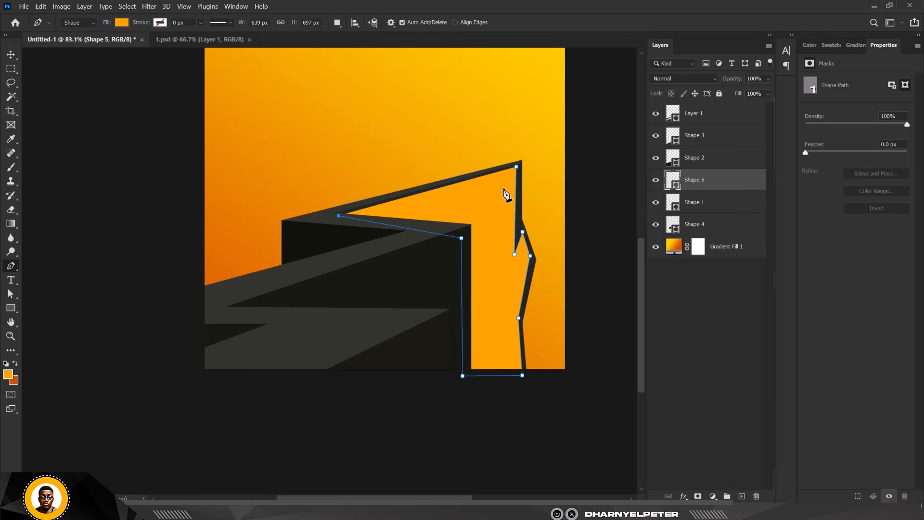
left_click(517, 168)
Step: Recolor Shape 5 to pure black 000000 and deselect it
double_click(676, 185)
left_click_drag(653, 160, 692, 237)
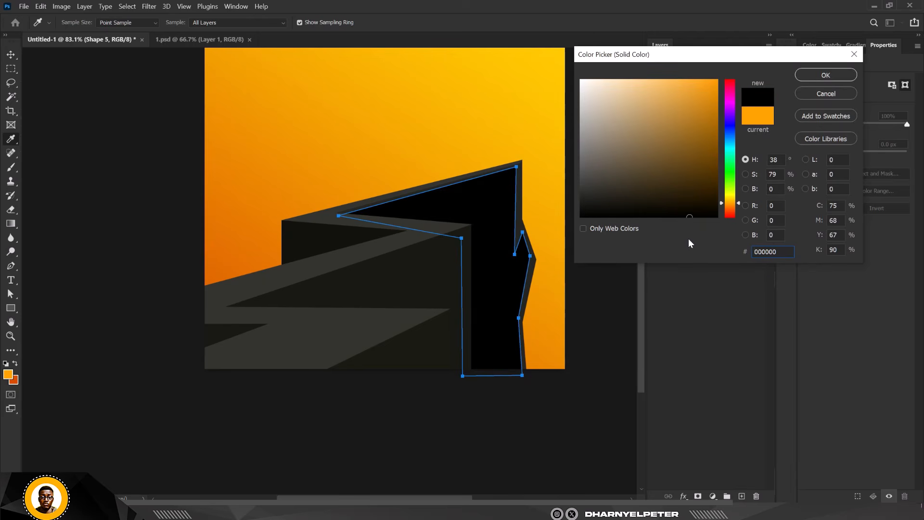
left_click(833, 76)
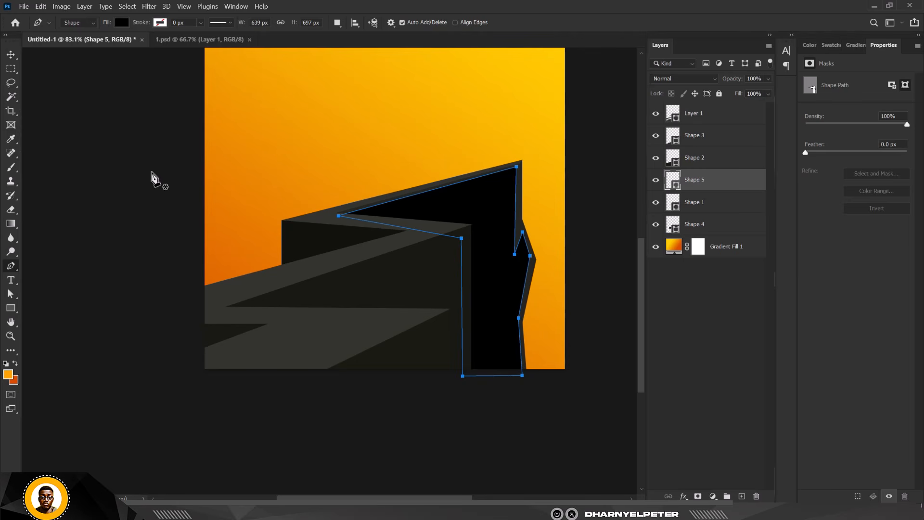
left_click(12, 56)
left_click(100, 140)
scroll(389, 222, "down", 4)
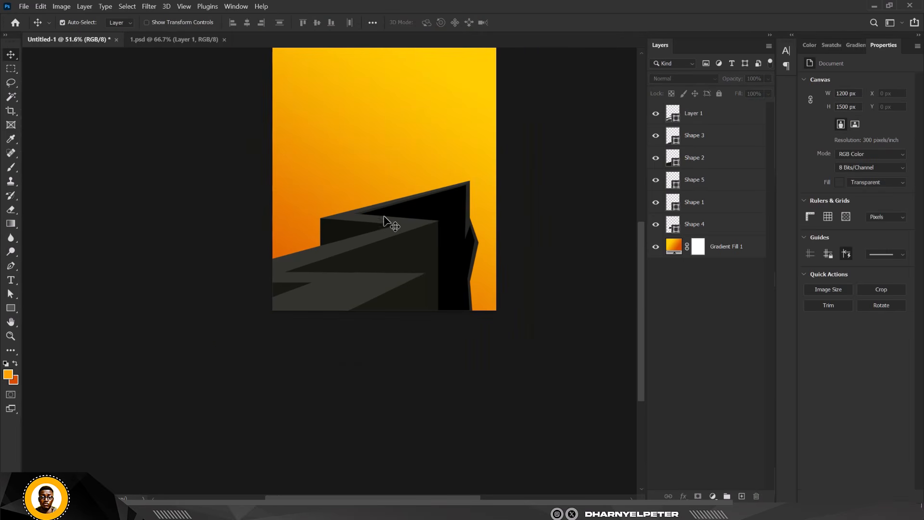
Step: Draw a closed Pen shape directly above Shape 2, slightly inset from the middle cliff face's upper and right edges, about 696 × 472 px
scroll(388, 227, "up", 5)
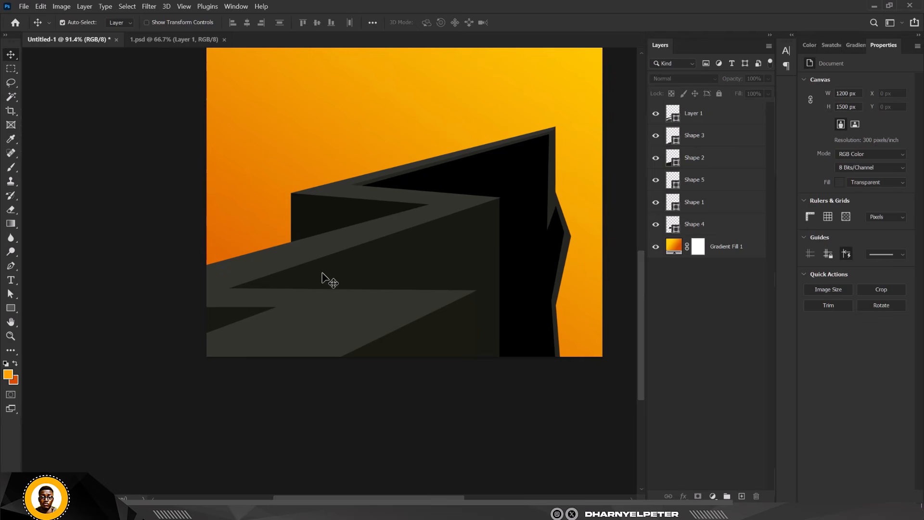
left_click(414, 258)
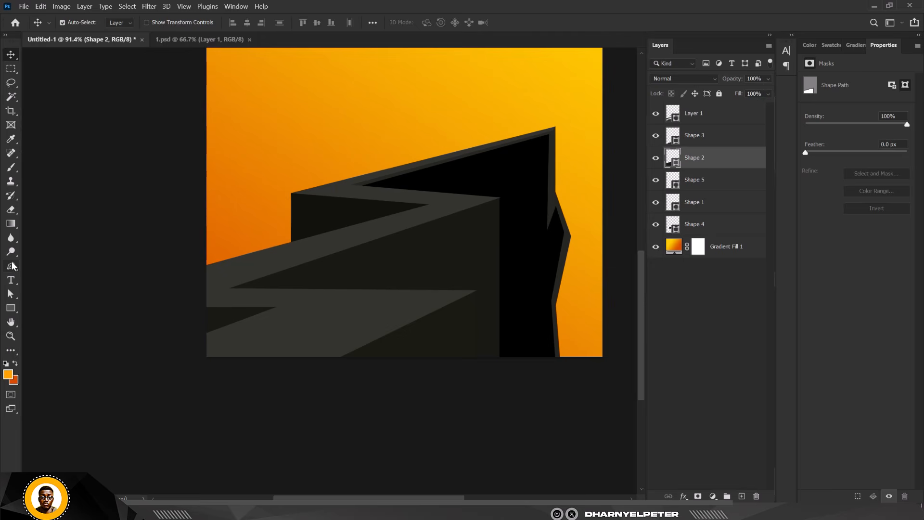
left_click(10, 267)
scroll(281, 287, "up", 2)
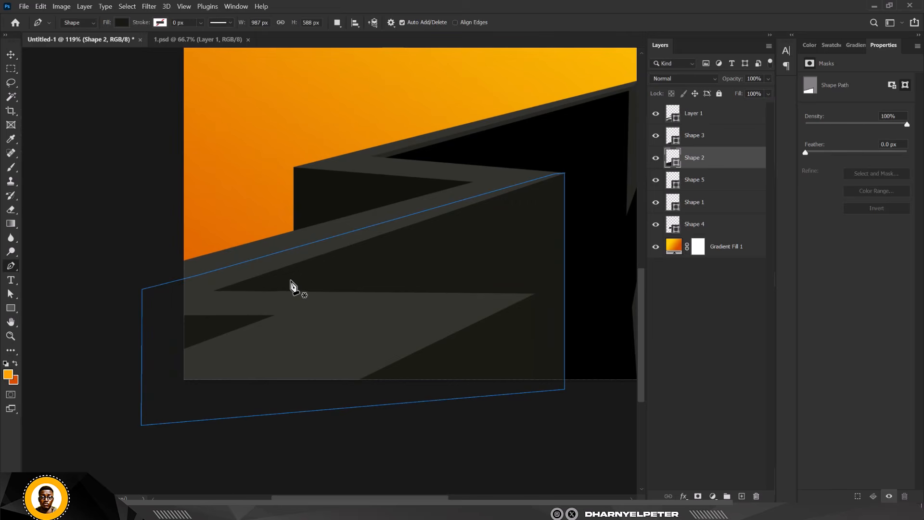
left_click(260, 284)
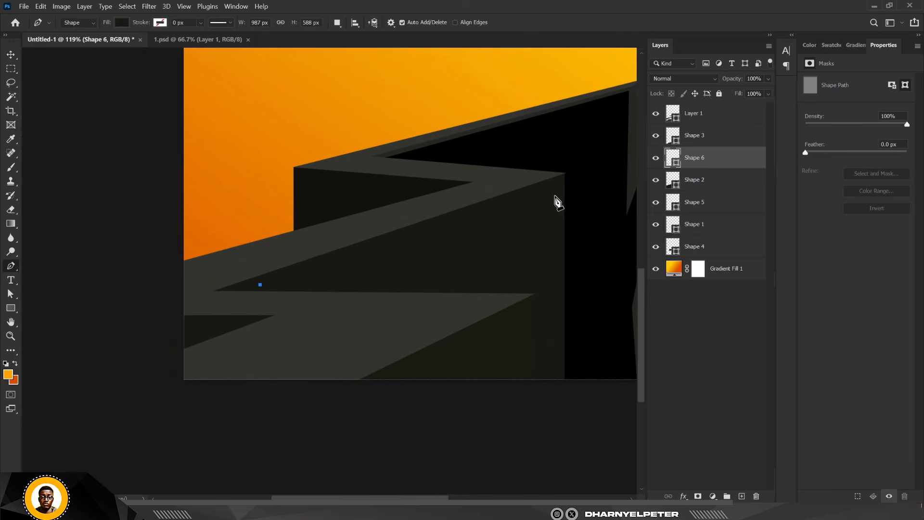
left_click(558, 187)
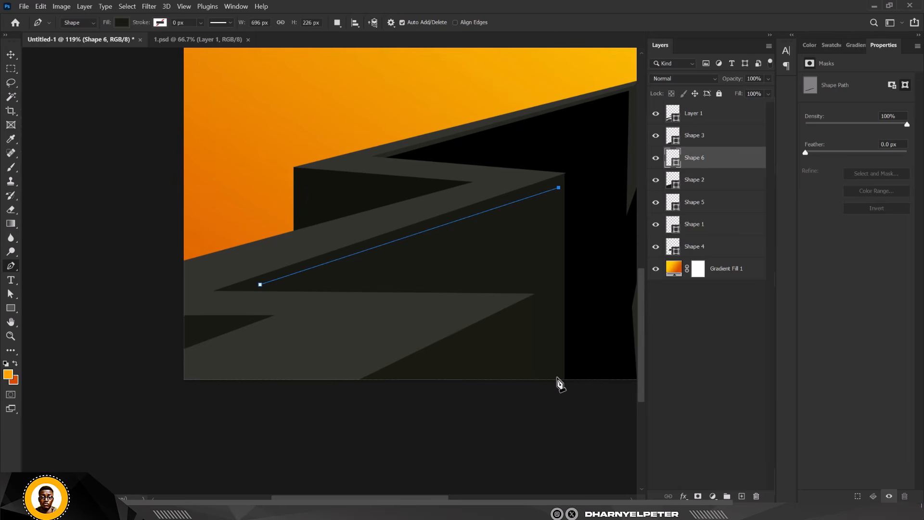
left_click(557, 377)
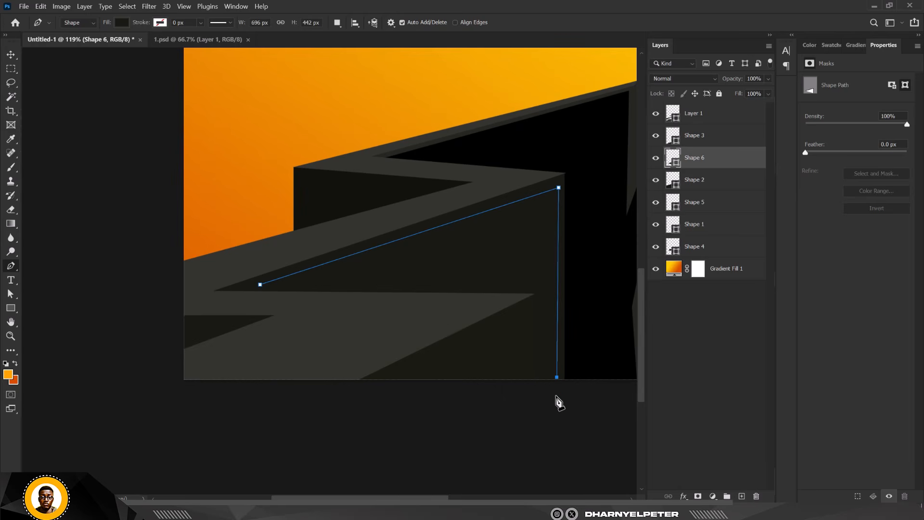
left_click(557, 390)
left_click(478, 367)
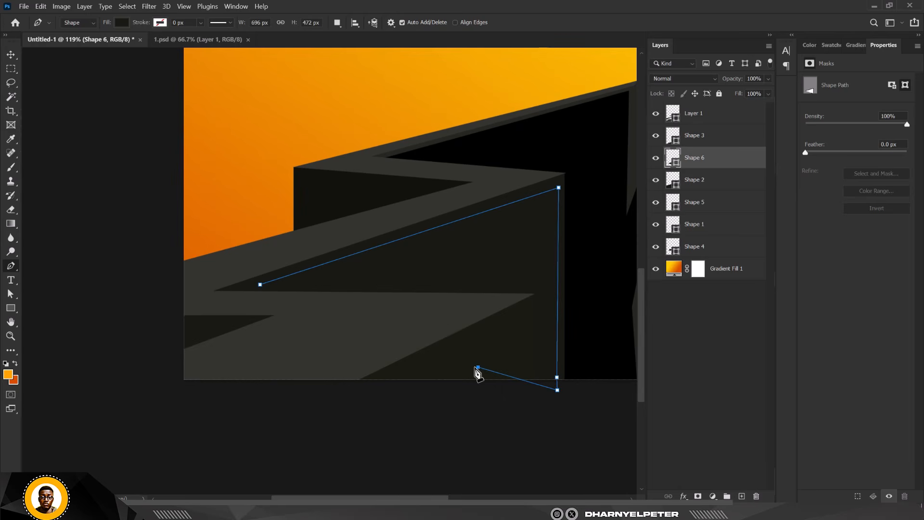
left_click(266, 300)
left_click(260, 285)
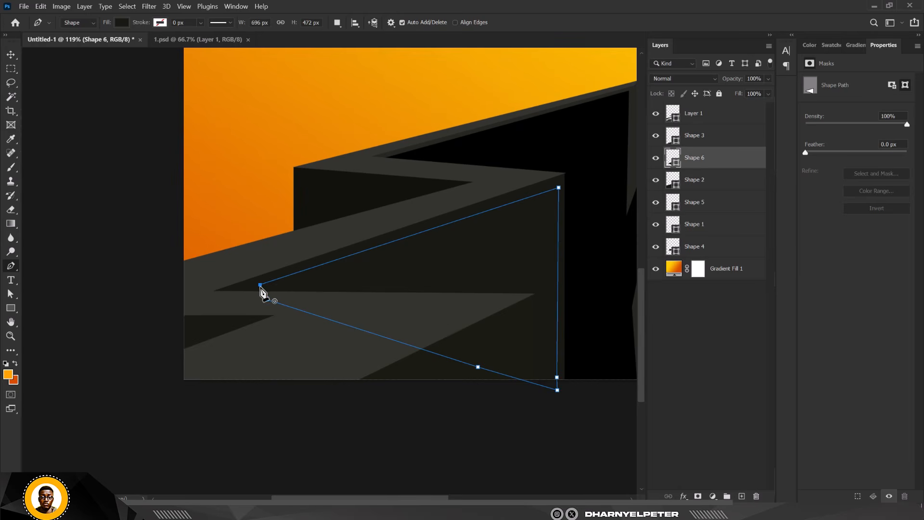
Step: Recolor Shape 6 to pure black 000000 and deselect it
scroll(198, 279, "down", 4)
double_click(676, 166)
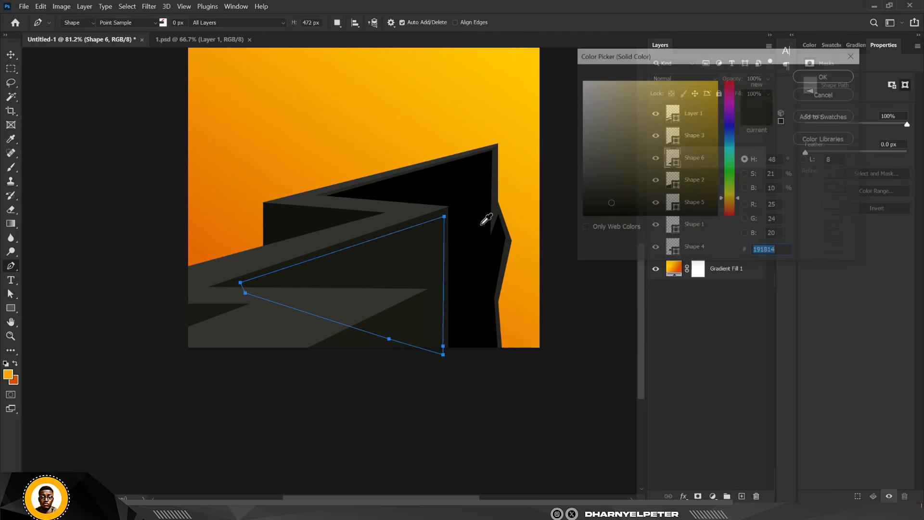
left_click(465, 265)
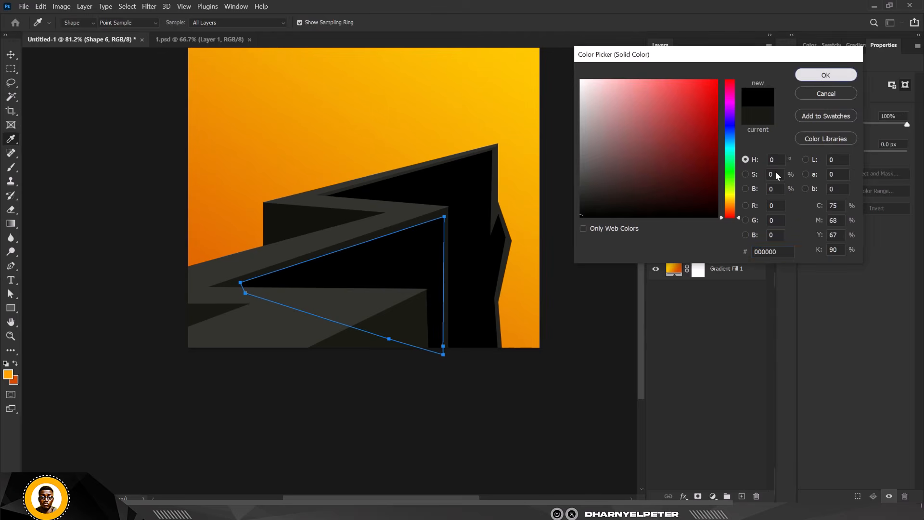
left_click(826, 76)
left_click(11, 55)
left_click(114, 237)
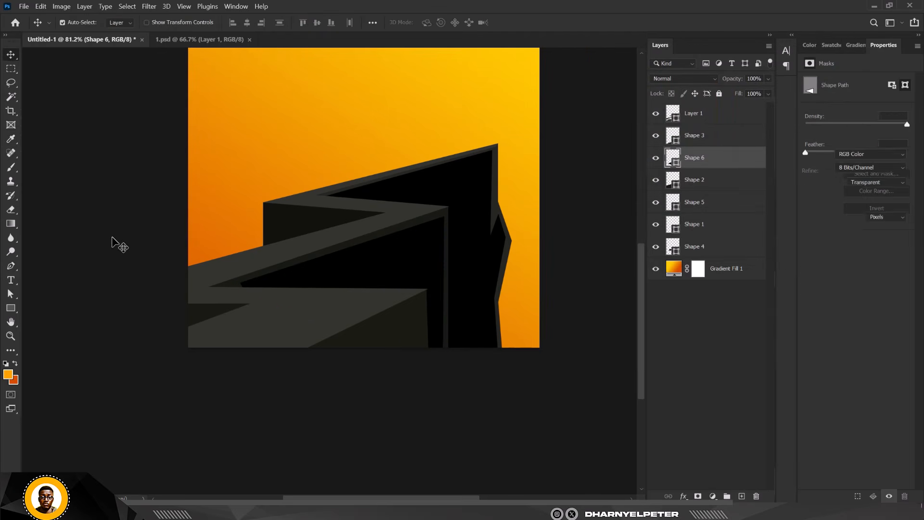
Step: Draw a closed triangular Pen shape directly above Shape 3, inset inside the lowest cliff face, about 375 × 214 px
scroll(409, 246, "down", 7)
scroll(425, 274, "up", 9)
scroll(367, 297, "up", 3)
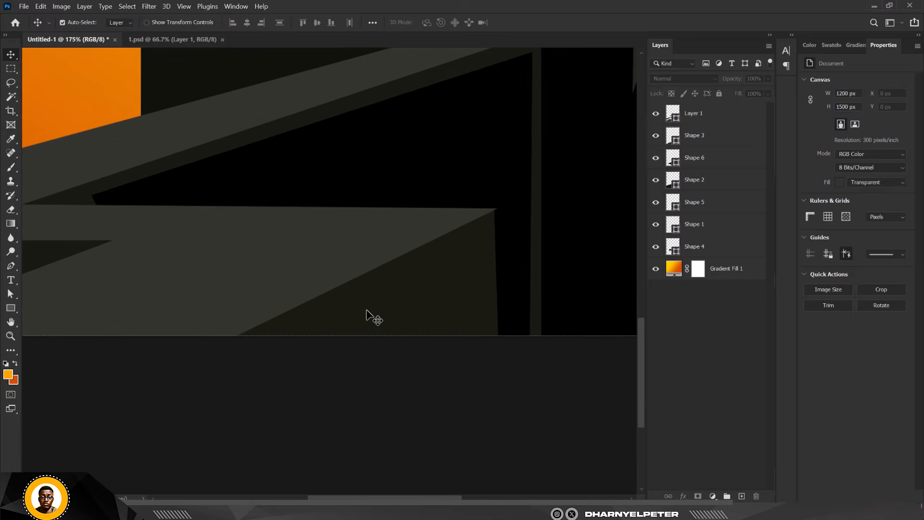
left_click(376, 321)
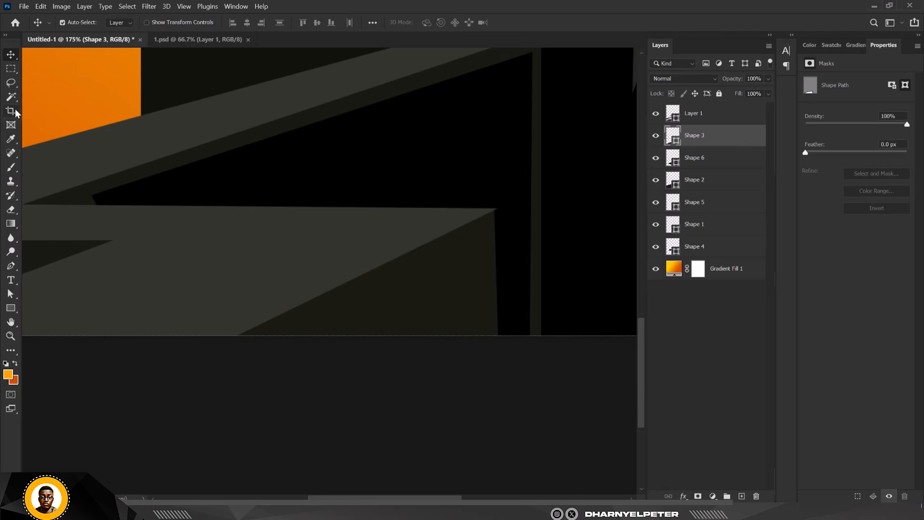
left_click(13, 270)
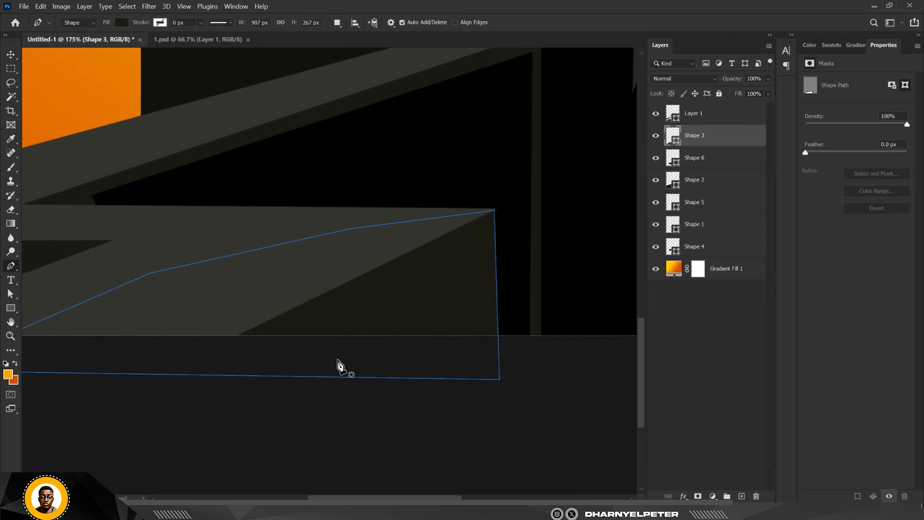
left_click(250, 344)
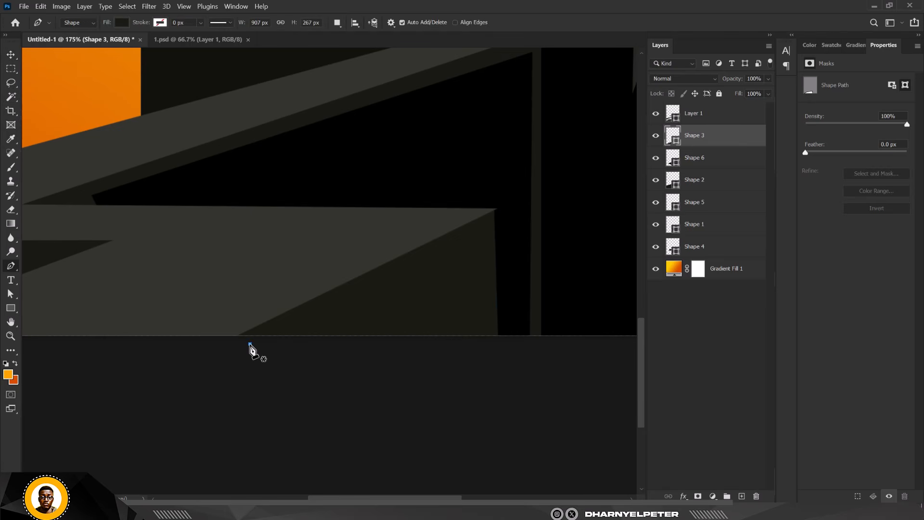
left_click(487, 229)
left_click(484, 364)
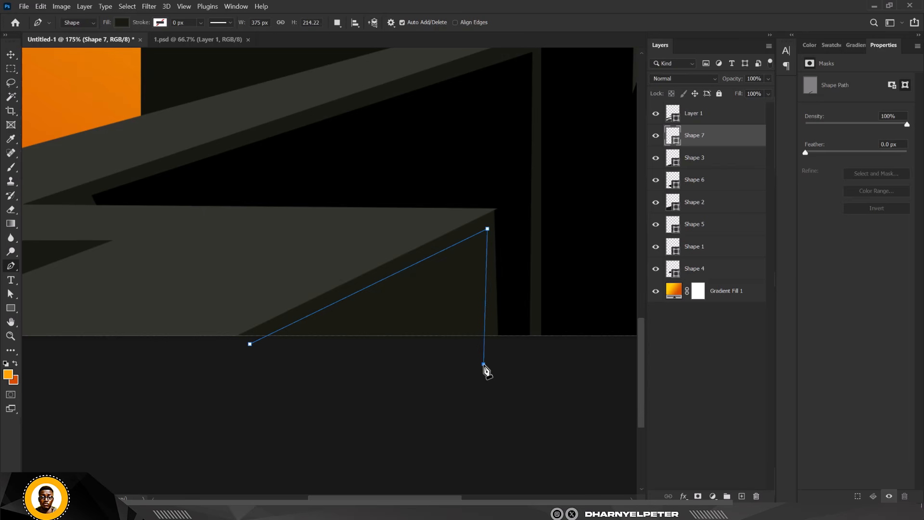
left_click(250, 344)
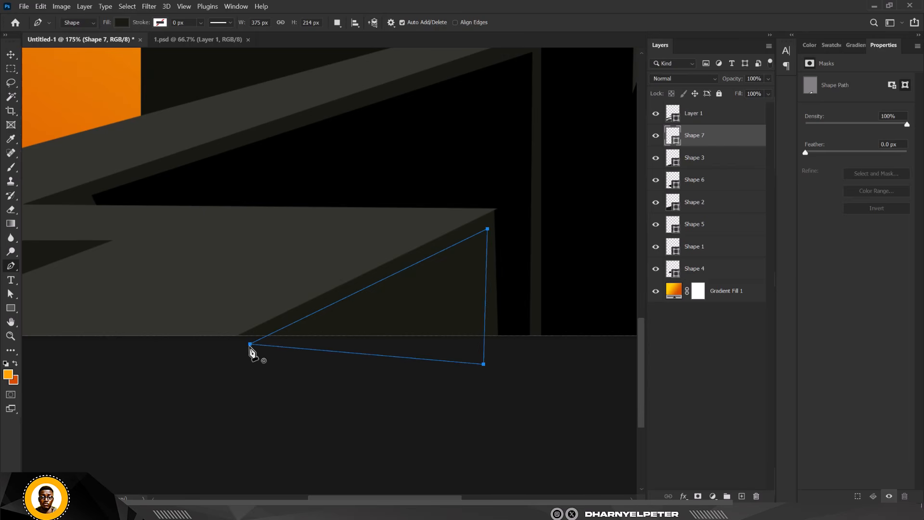
Step: Recolor Shape 7 with black sampled from the neighbouring cliff face
double_click(680, 145)
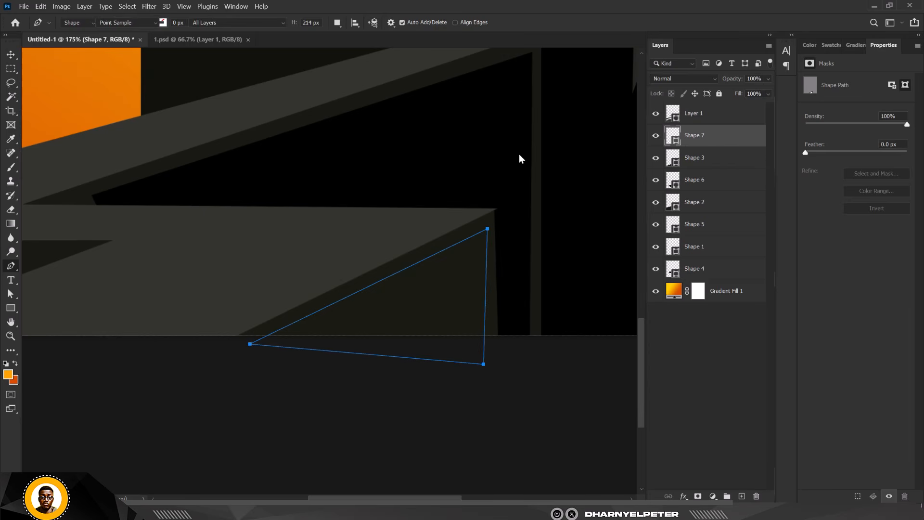
left_click(426, 129)
left_click(826, 76)
key("p")
scroll(382, 259, "down", 5)
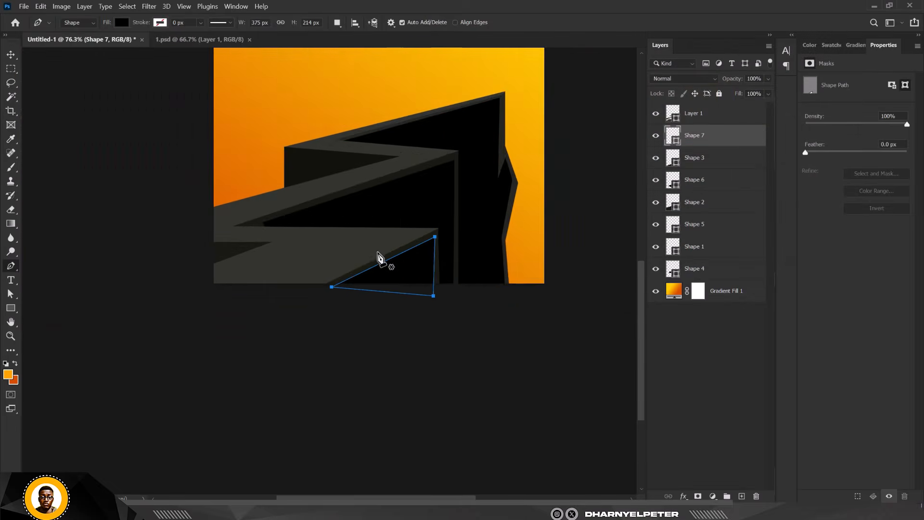
Step: Lighten the fill of Shape 1, the rear cliff's edge, to dark grey 32312e
scroll(440, 154, "up", 5)
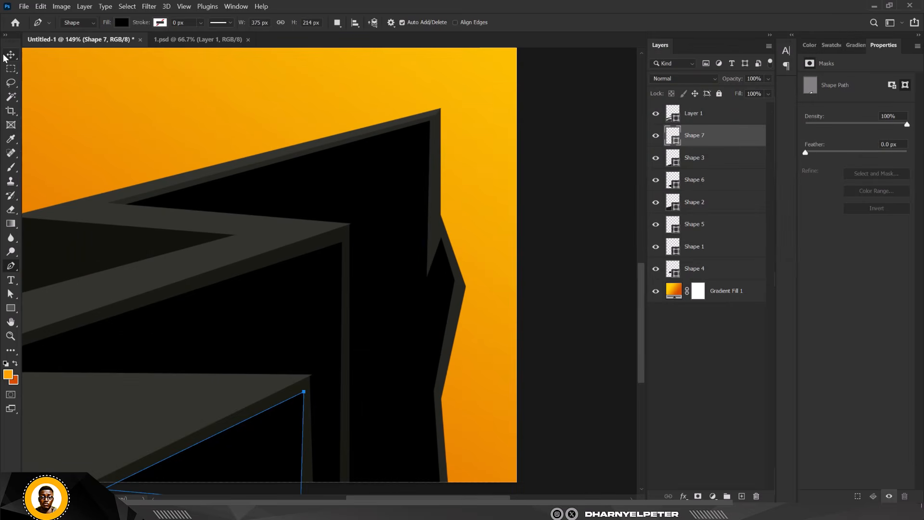
left_click(8, 57)
left_click(438, 241)
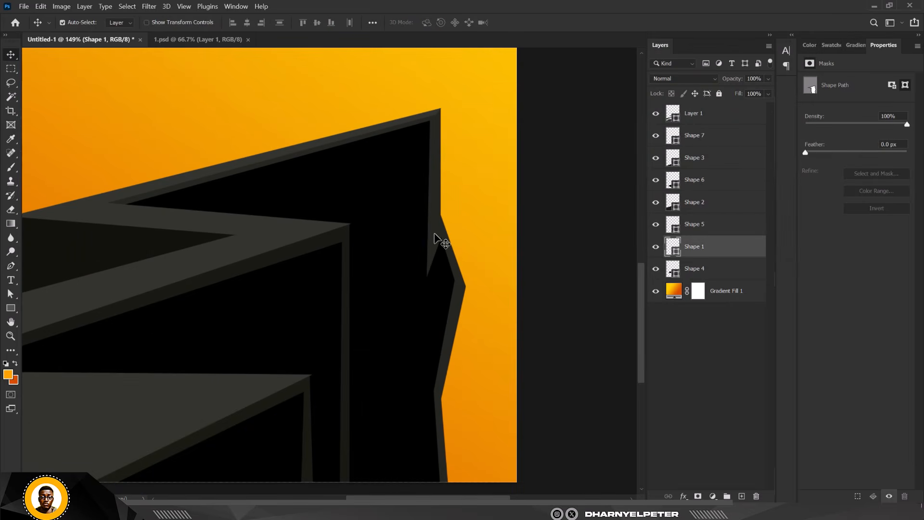
scroll(443, 136, "down", 4)
scroll(443, 138, "up", 1)
scroll(455, 192, "down", 1)
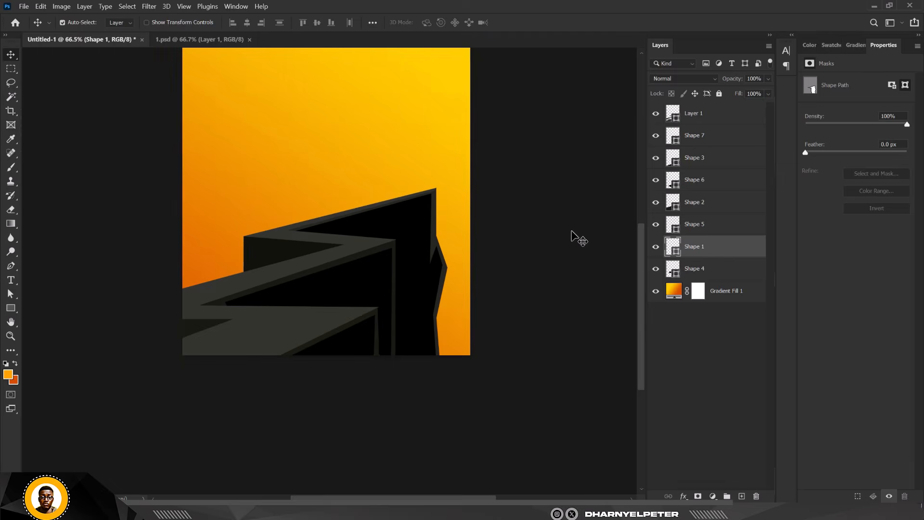
scroll(553, 241, "up", 2)
double_click(679, 254)
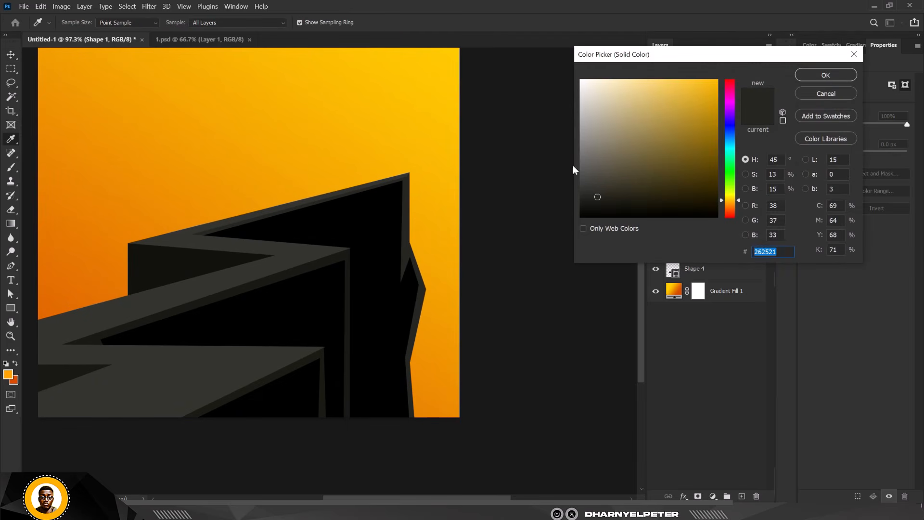
left_click(588, 187)
left_click_drag(588, 188, 593, 191)
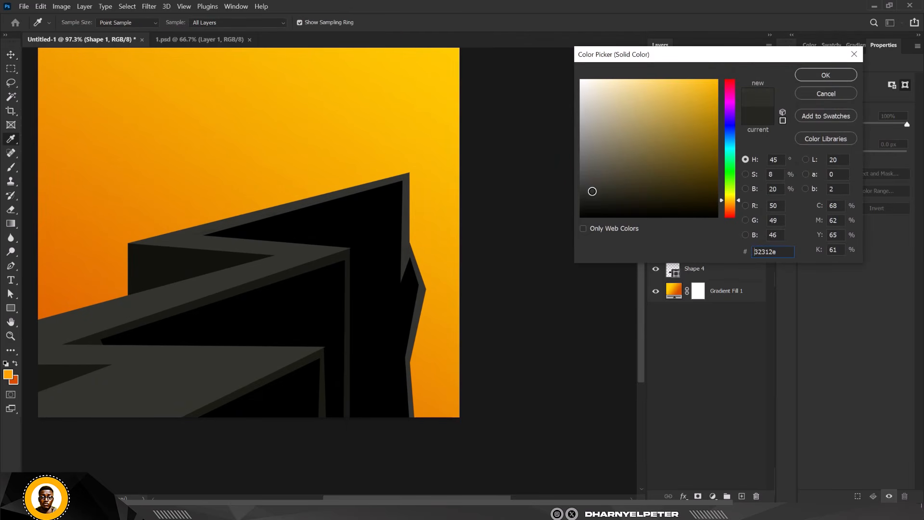
left_click(823, 85)
key("v")
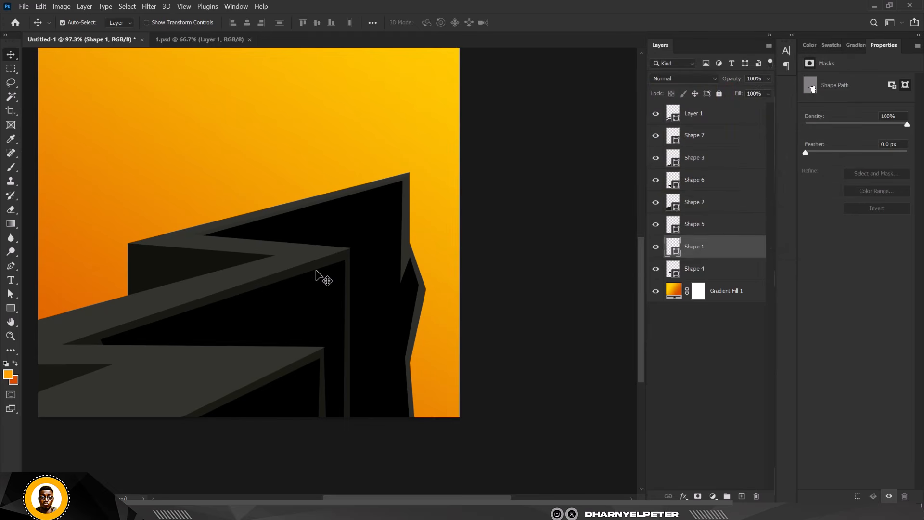
Step: Recolor Shape 2, the rim of the middle cliff face, to 1d1c16
left_click(340, 265)
double_click(676, 205)
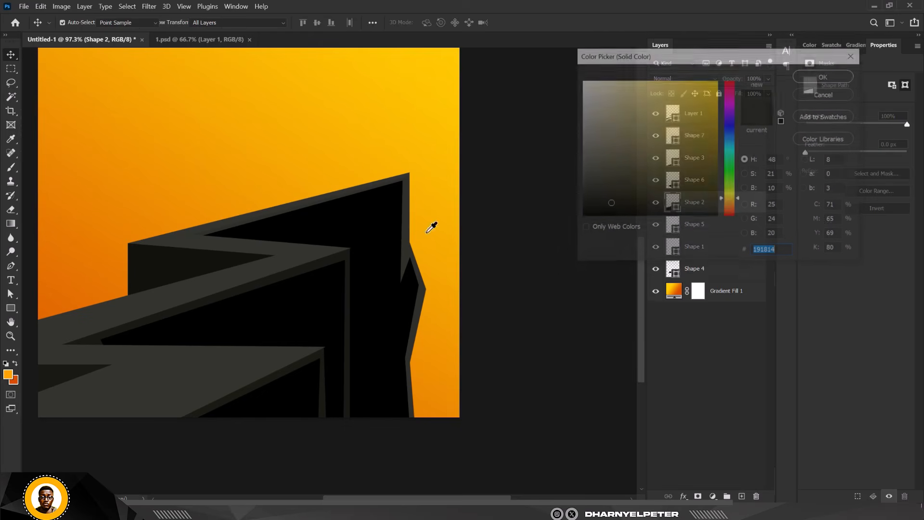
left_click_drag(613, 204, 613, 202)
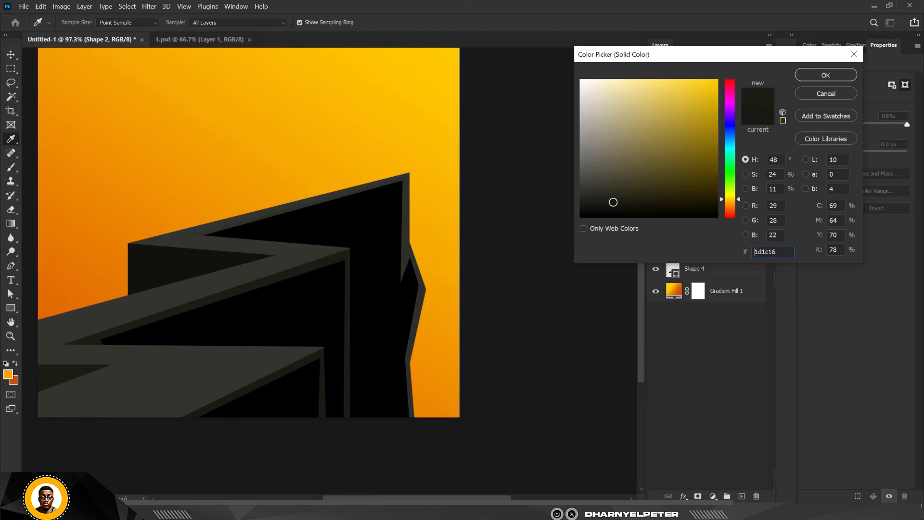
key("Return")
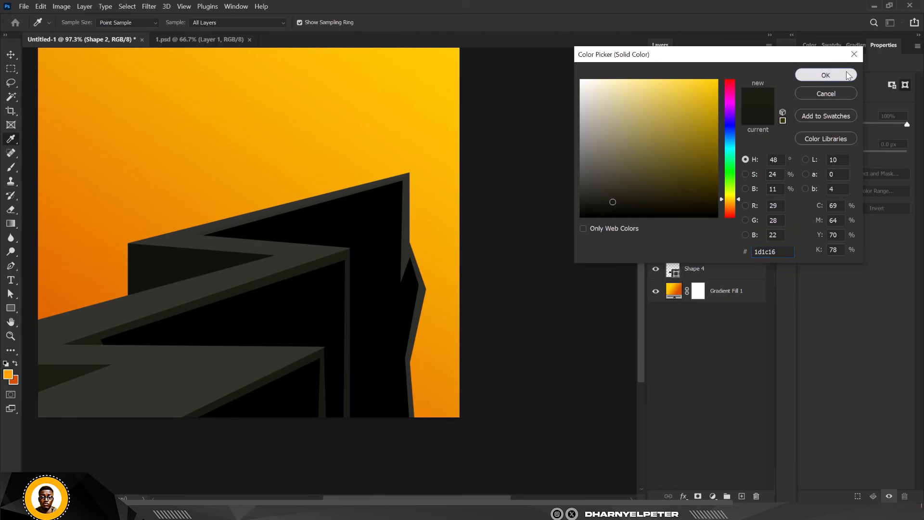
Step: Recolor Shape 3, the rim of the lowest cliff face, to 16150f
left_click(303, 362)
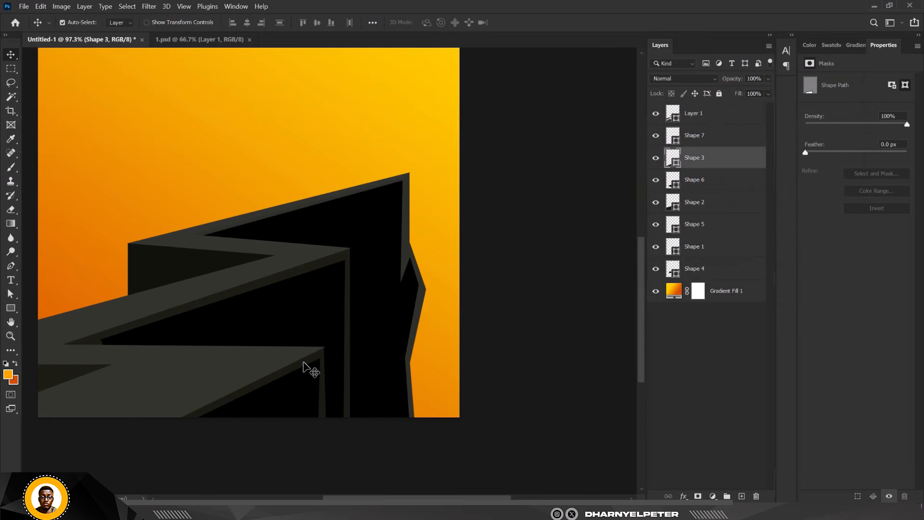
double_click(678, 166)
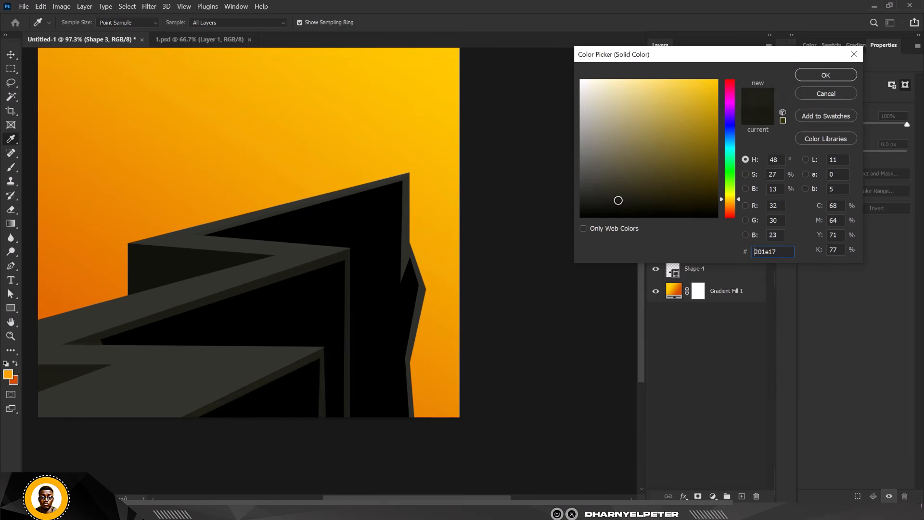
left_click_drag(622, 203, 622, 206)
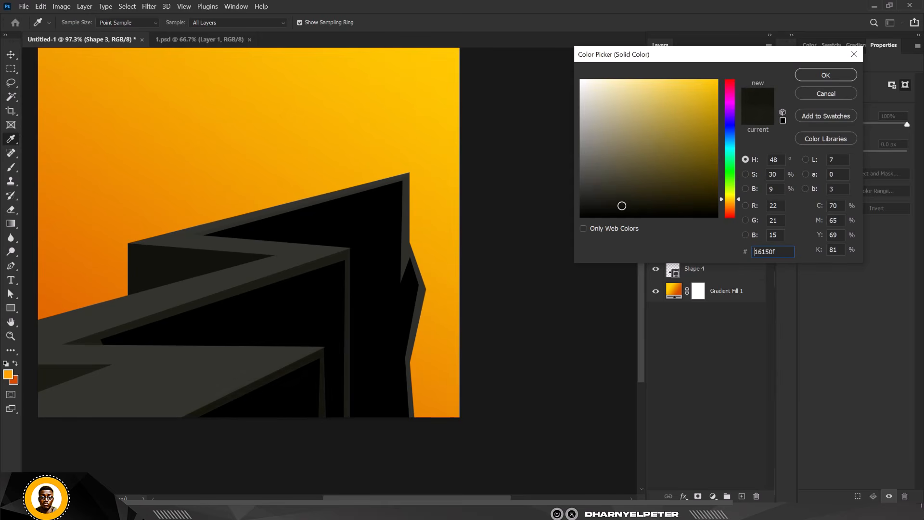
left_click(826, 75)
Step: Inspect the recolored cliff faces and rims at full-flyer and close-up scale
scroll(388, 240, "down", 5)
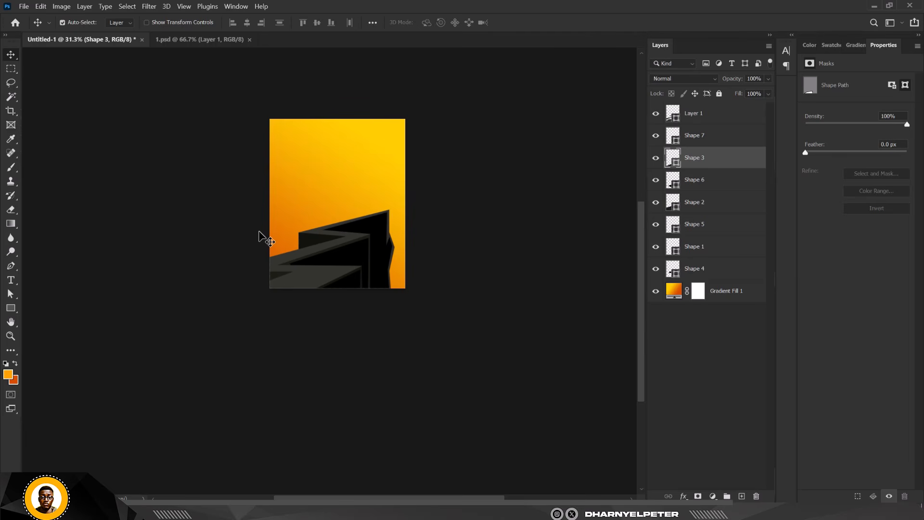
scroll(345, 260, "up", 5)
left_click(273, 313)
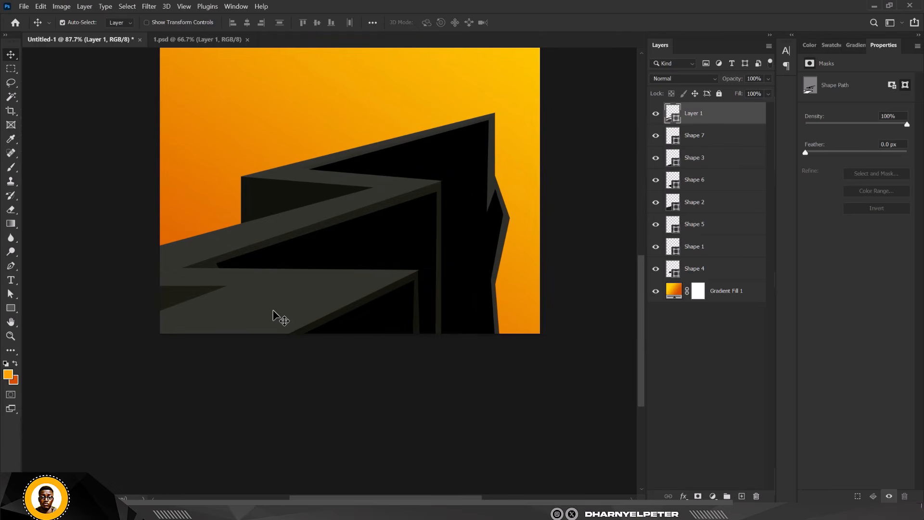
scroll(274, 259, "up", 2)
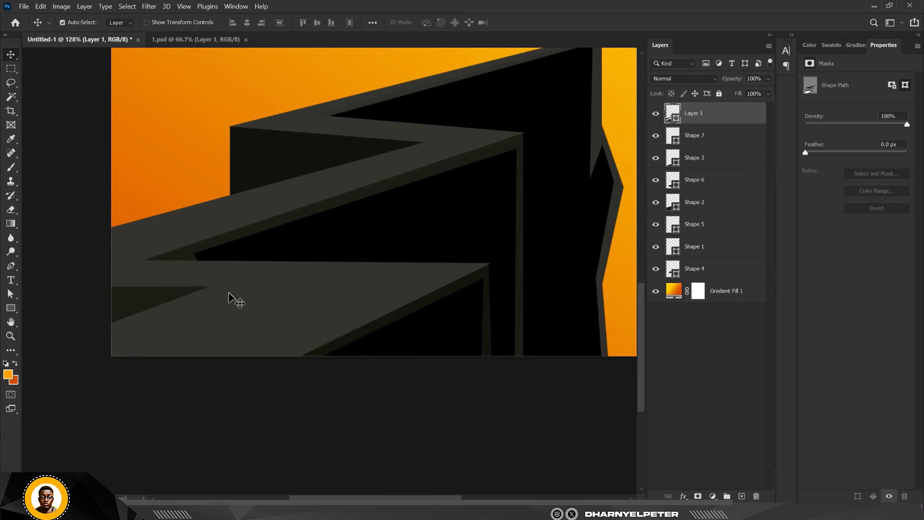
scroll(223, 275, "down", 2)
scroll(222, 275, "up", 2)
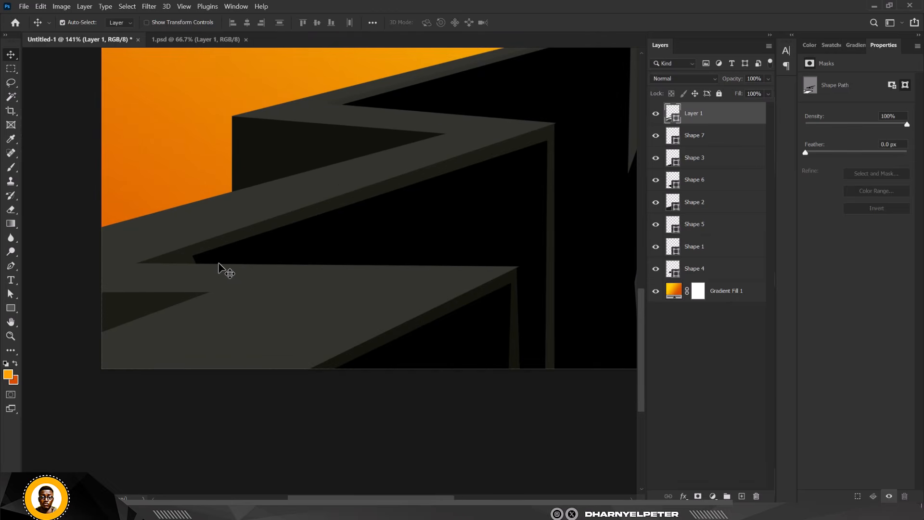
scroll(218, 264, "down", 2)
left_click(218, 263)
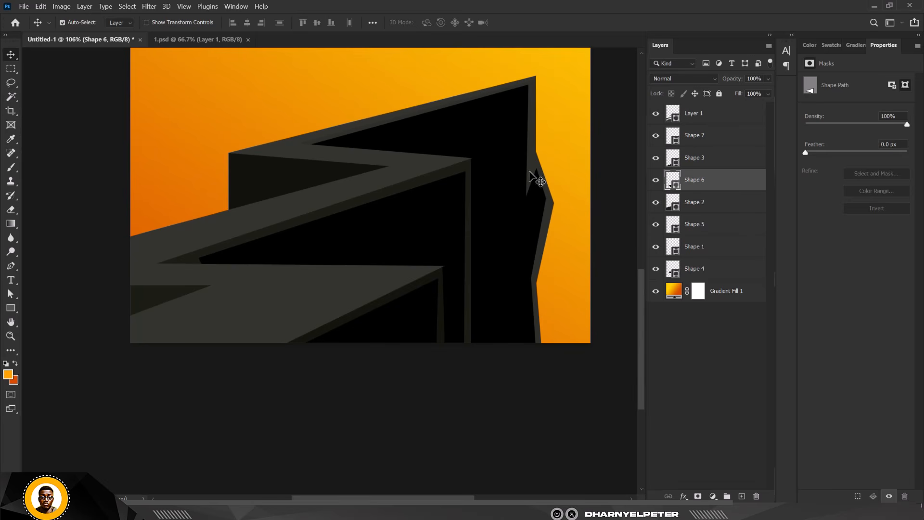
Step: Convert Layer 1, the zigzag path surface, to a smart object and add 10.12% uniform monochromatic noise
left_click(226, 229)
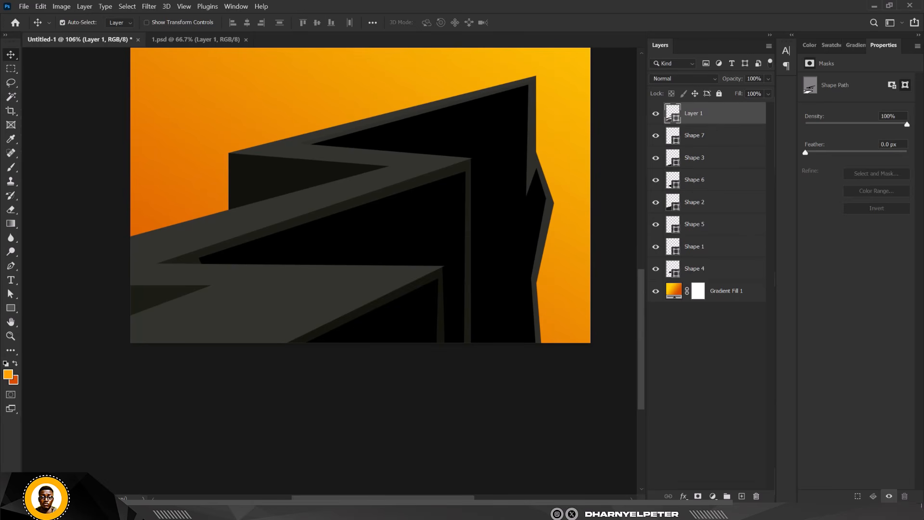
left_click(150, 7)
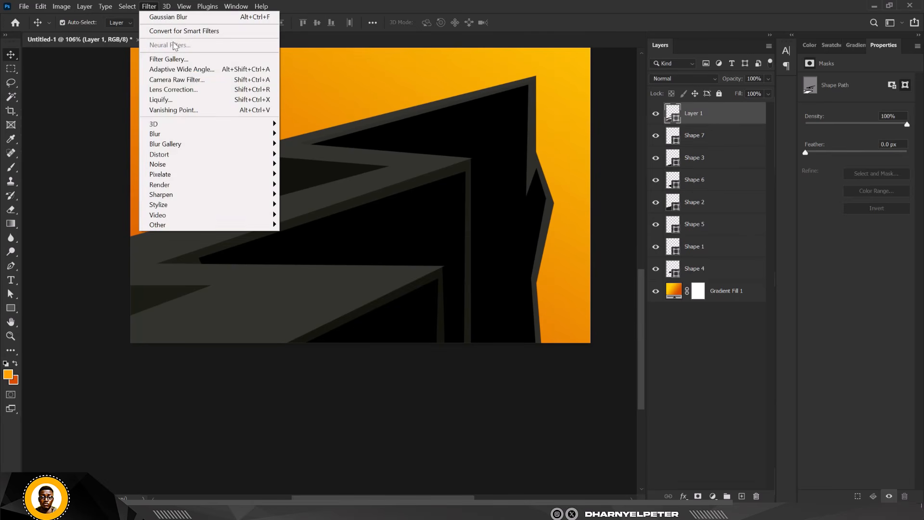
mouse_move(175, 169)
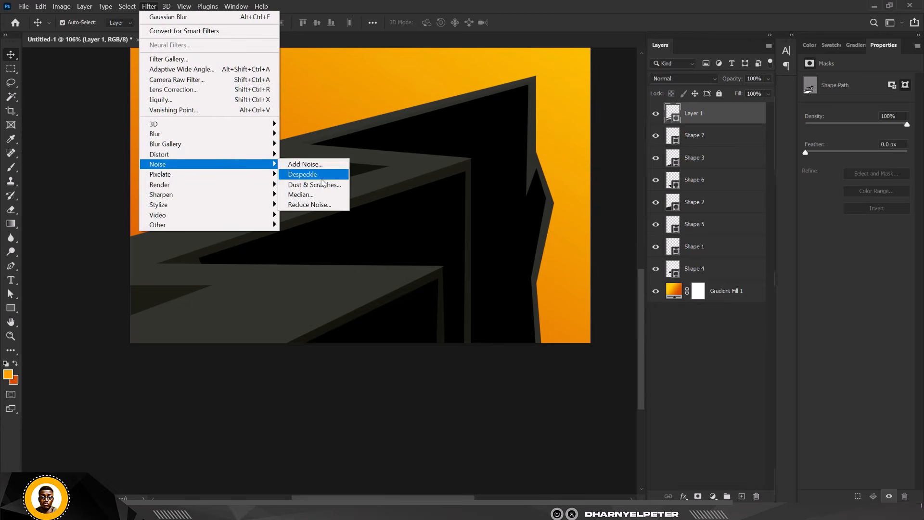
left_click(323, 162)
left_click(474, 197)
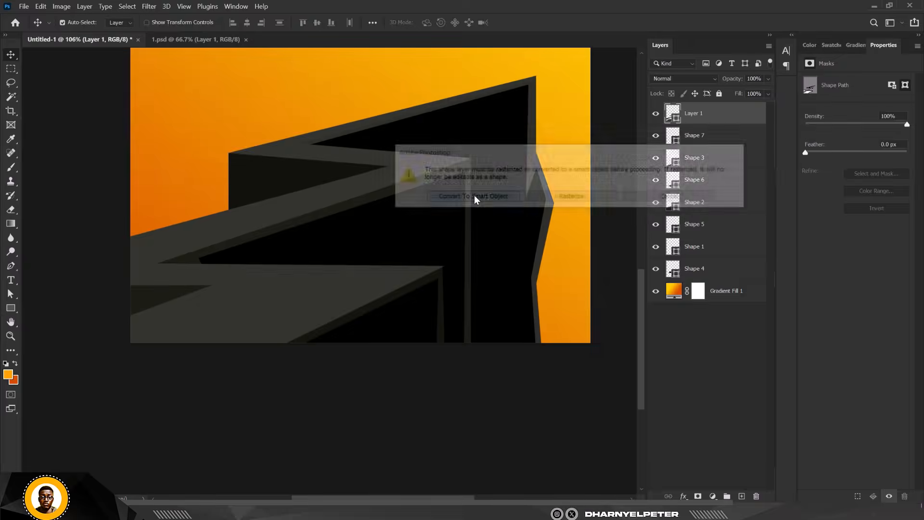
left_click_drag(396, 245, 392, 245)
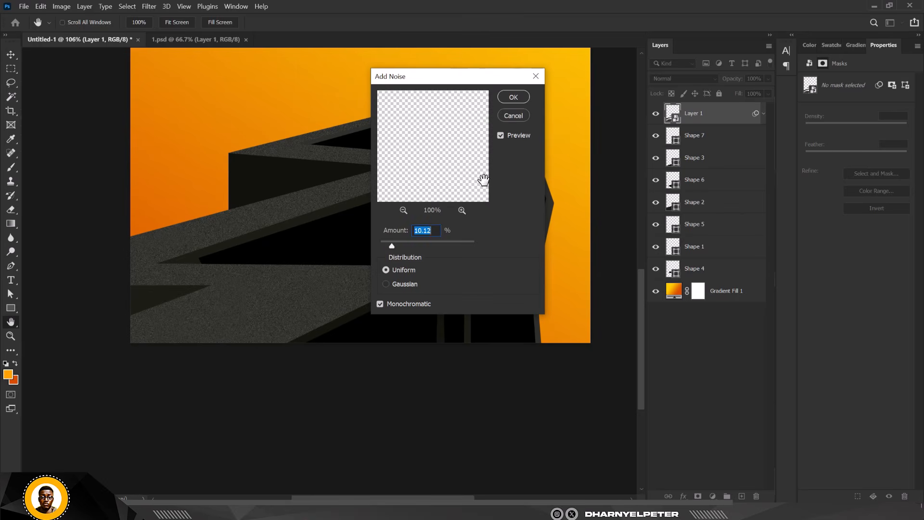
left_click(518, 98)
scroll(379, 251, "down", 9)
scroll(382, 214, "up", 5)
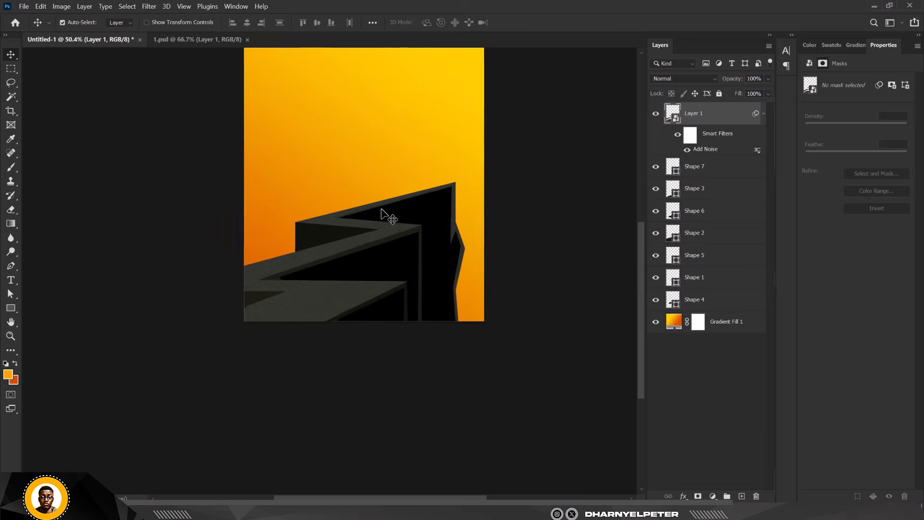
Step: Place the TEXT image from the RESOURCE folder on the flyer at 100% scale, centered horizontally
scroll(383, 214, "down", 2)
scroll(441, 246, "up", 1)
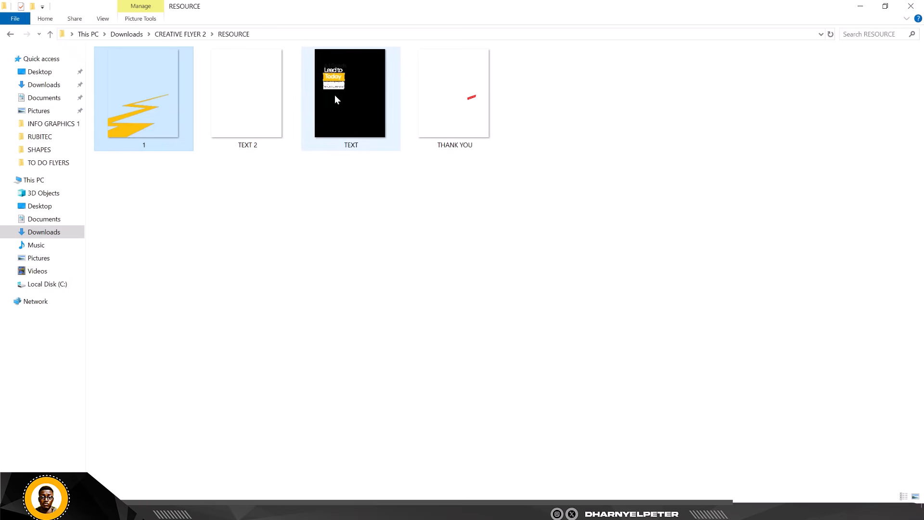
left_click_drag(334, 94, 337, 131)
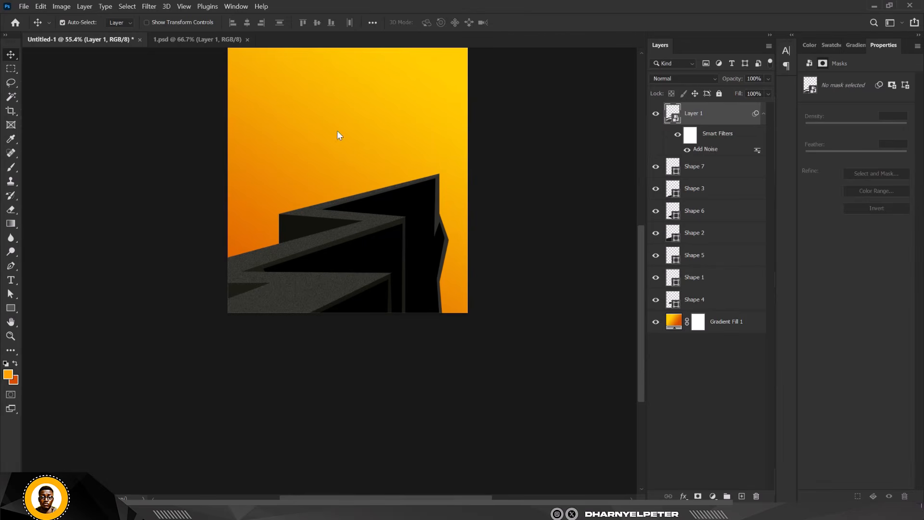
scroll(365, 341, "down", 2)
left_click_drag(367, 342, 370, 382)
scroll(345, 165, "up", 3)
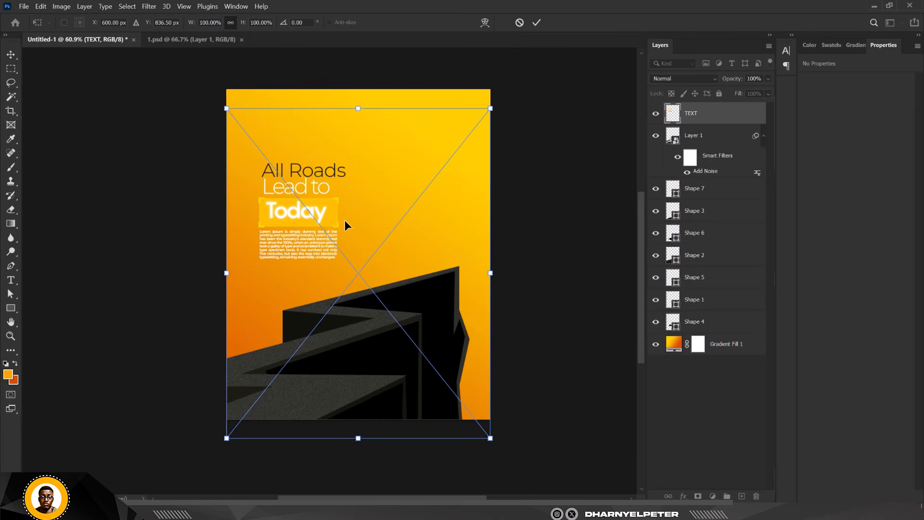
key("Return")
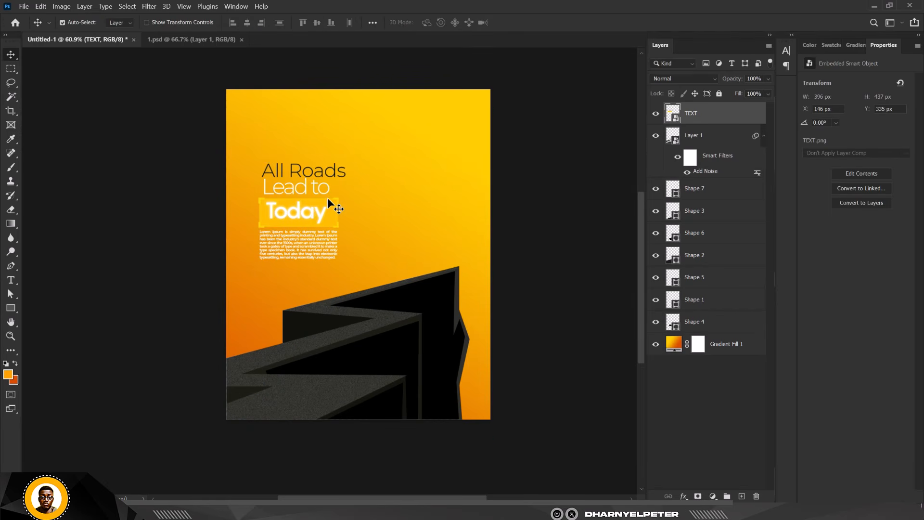
Step: Reduce the Add Noise amount on Layer 1 to give the zigzag path surface a much subtler grain
scroll(446, 235, "up", 4)
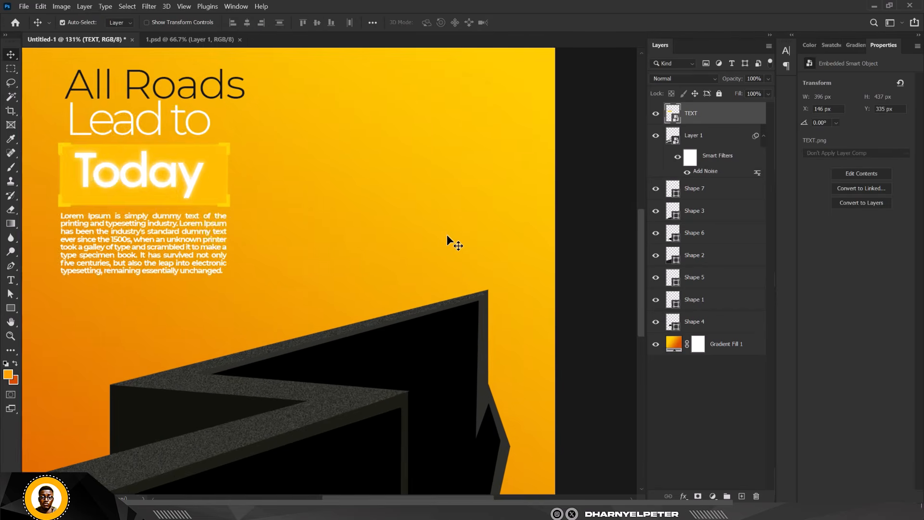
scroll(447, 235, "up", 3)
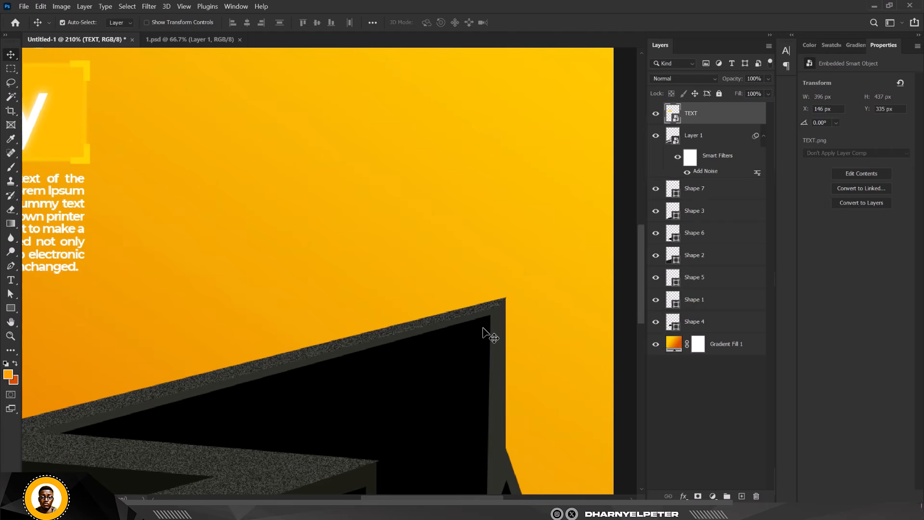
scroll(492, 316, "down", 2)
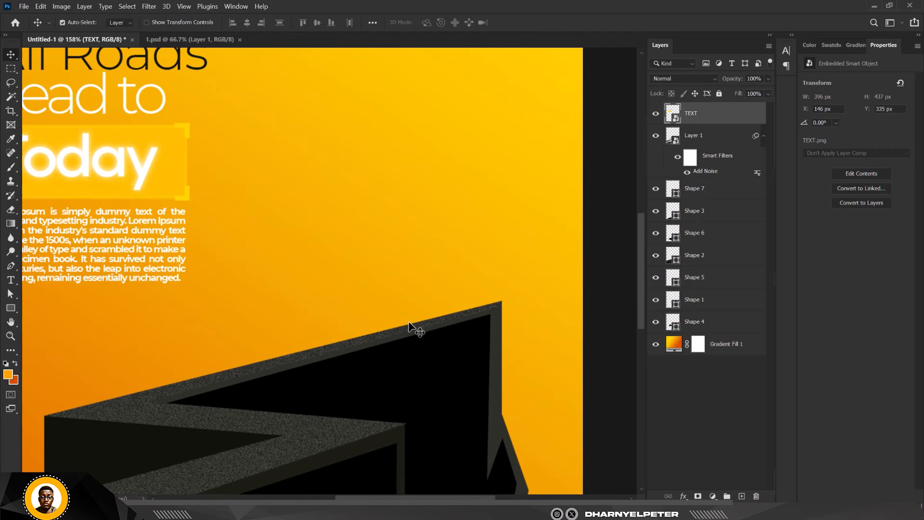
double_click(704, 171)
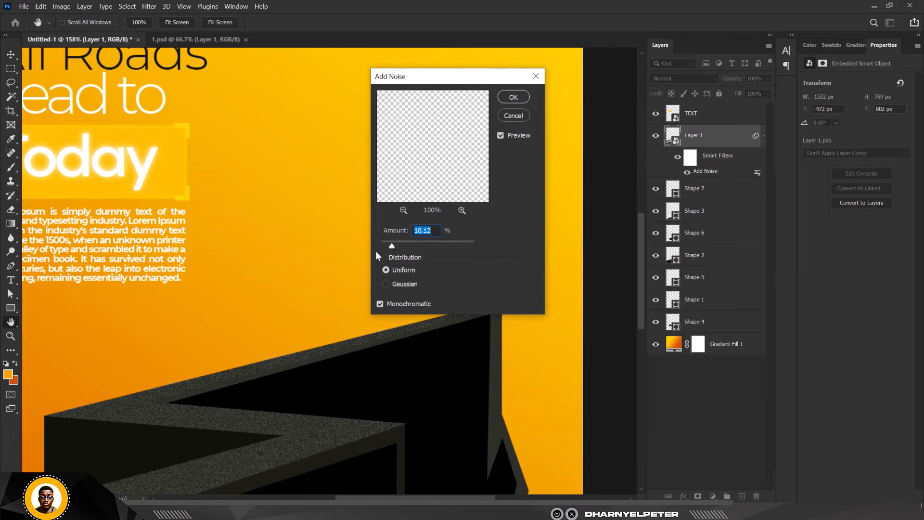
left_click_drag(391, 249, 383, 246)
left_click(514, 97)
scroll(482, 270, "down", 2)
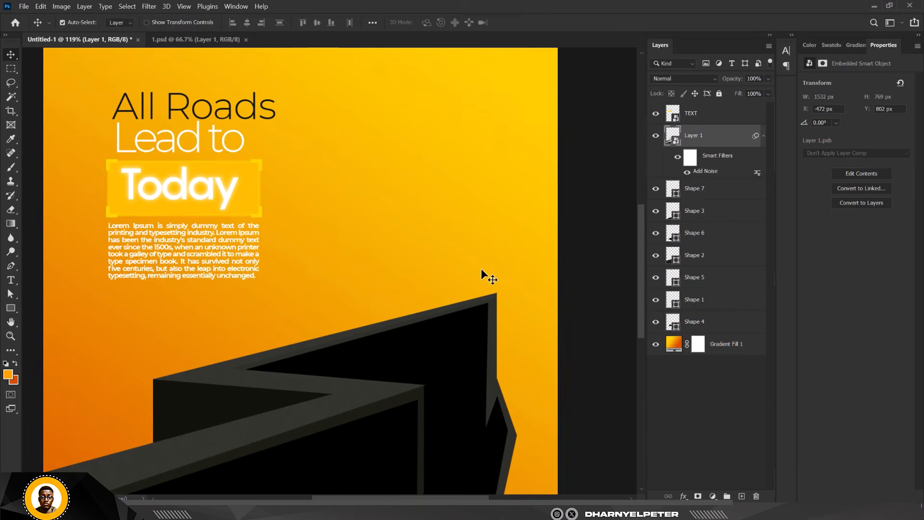
Step: Draw a thin vertical orange rectangle about 12 px wide and 402 px tall, rising from the cliff's upper edge as a flagpole
scroll(458, 263, "up", 1)
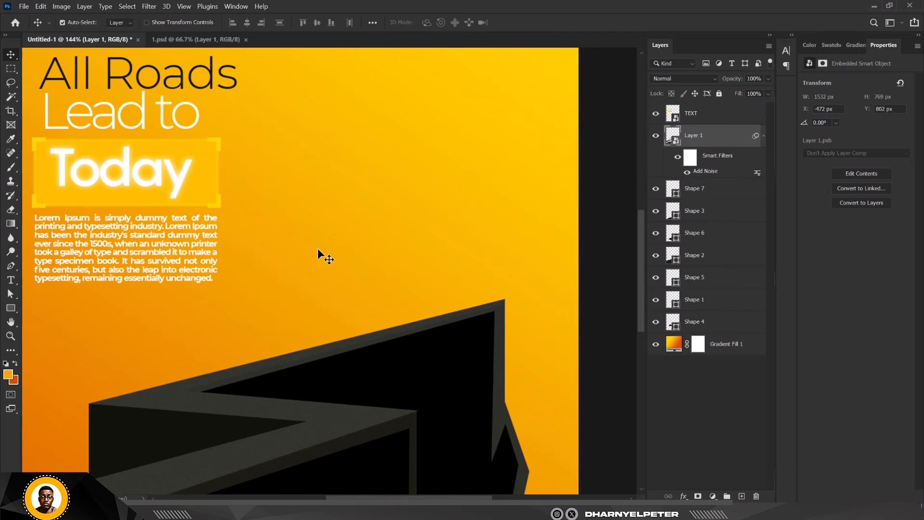
left_click(11, 308)
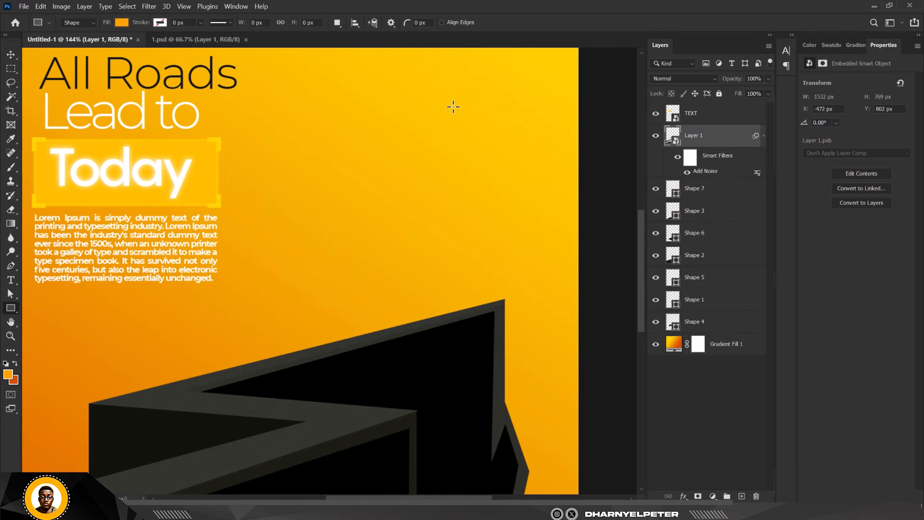
left_click_drag(456, 107, 462, 316)
scroll(476, 233, "up", 4)
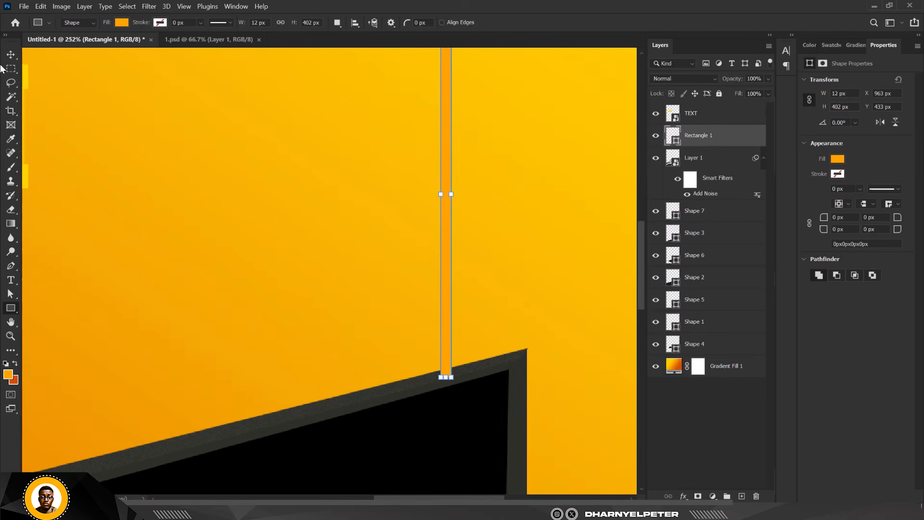
Step: Move the pole closer to the cliff's tip, to about X 1005 px and Y 420 px
left_click(11, 55)
scroll(343, 330, "down", 3)
scroll(398, 245, "up", 4)
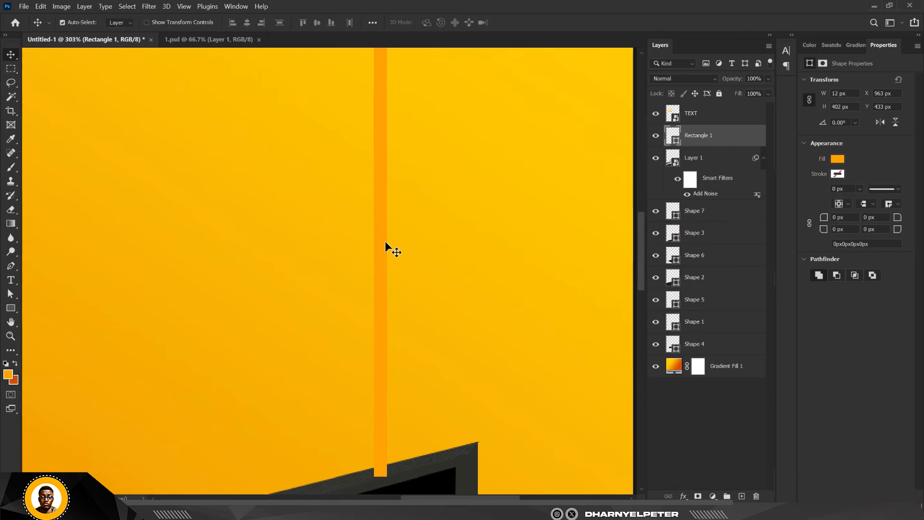
left_click_drag(387, 246, 429, 232)
scroll(417, 296, "down", 3)
scroll(415, 250, "up", 1)
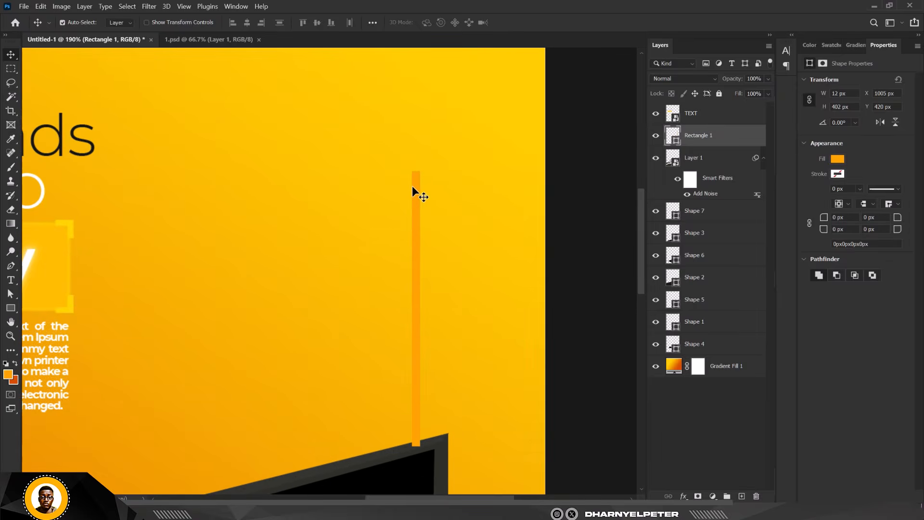
scroll(427, 218, "up", 2)
scroll(428, 218, "down", 2)
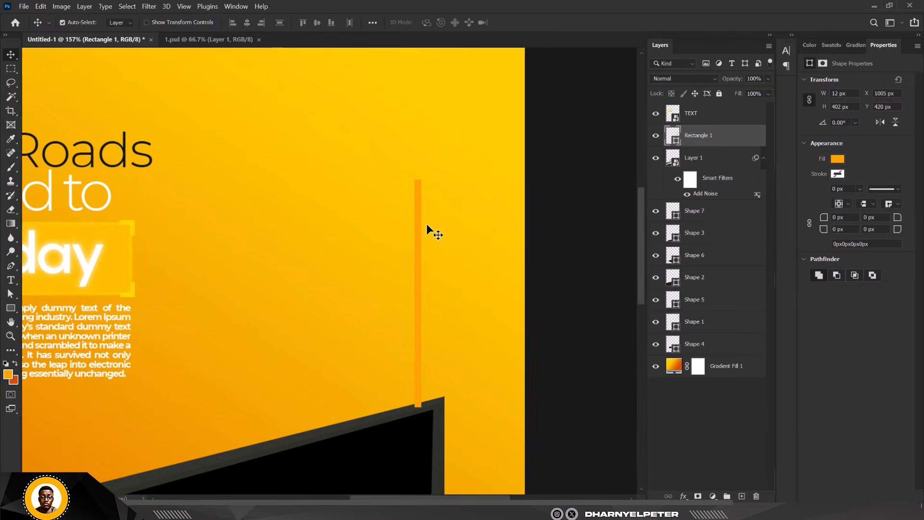
Step: On a new layer, draw a closed five-point orange flag about 155 × 95 px against the pole's upper end with the Pen tool
left_click(11, 266)
scroll(386, 233, "up", 1)
scroll(389, 233, "up", 2)
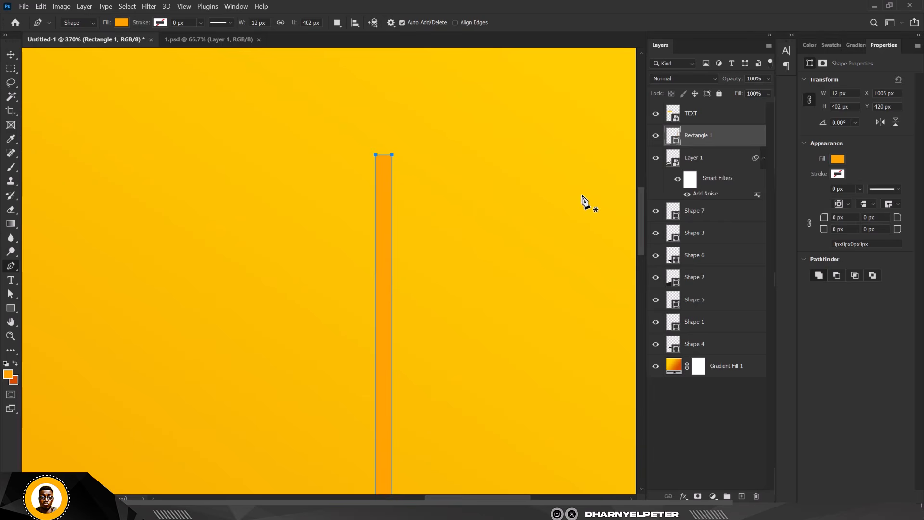
left_click(742, 496)
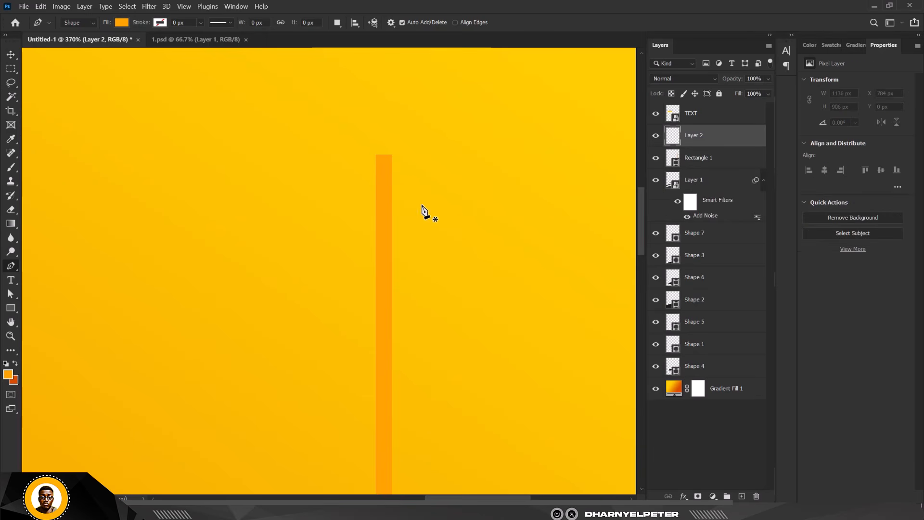
left_click(393, 169)
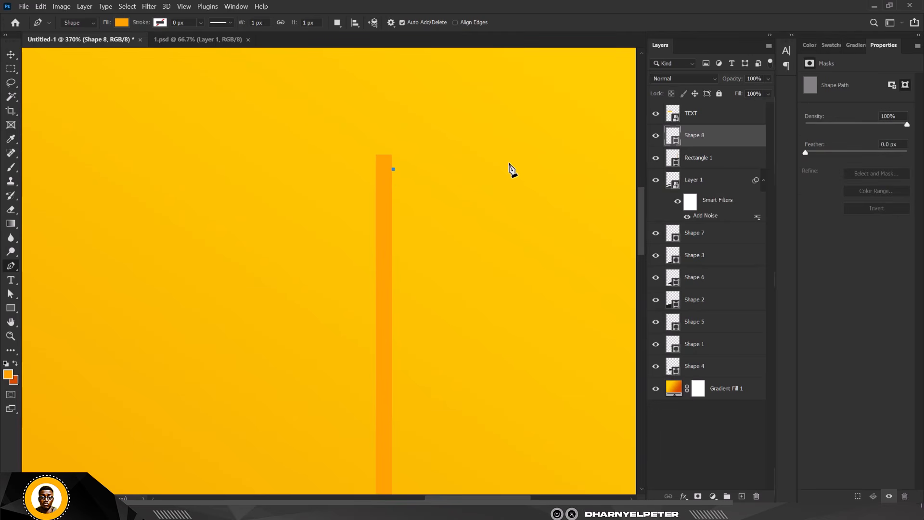
left_click(510, 169)
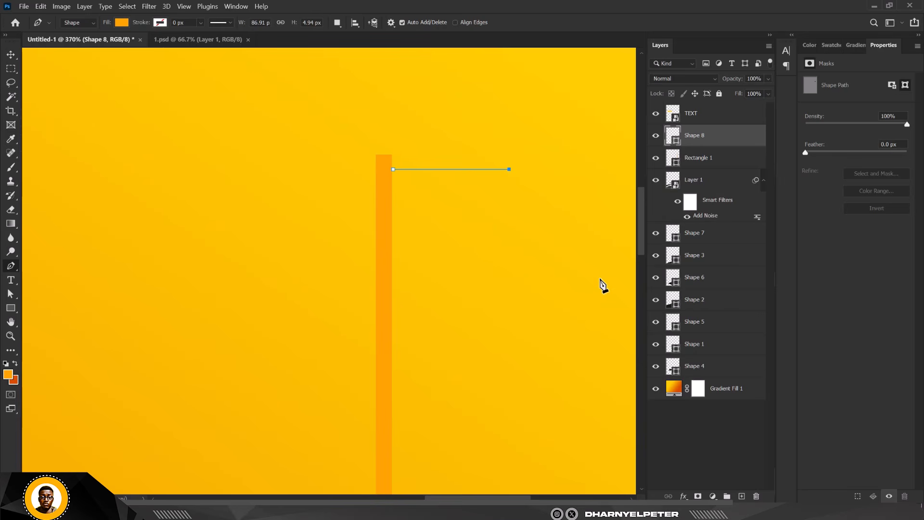
left_click(600, 277)
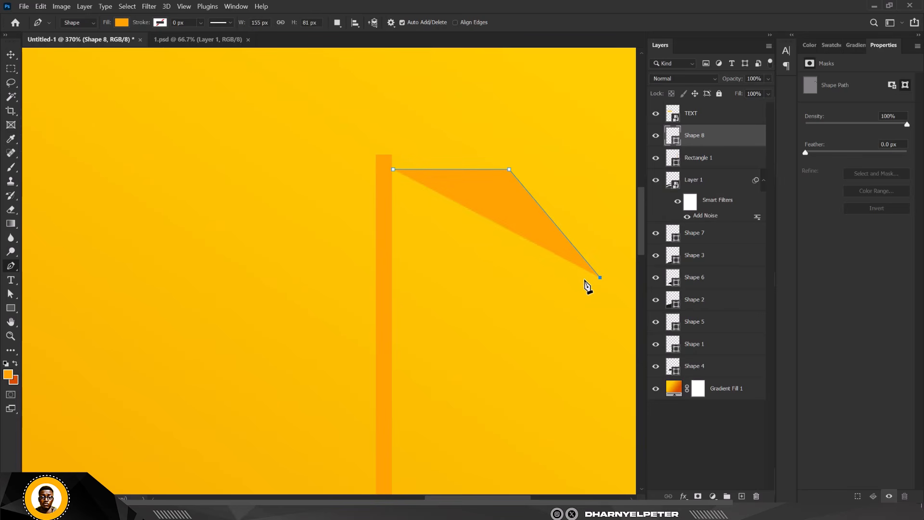
left_click(478, 277)
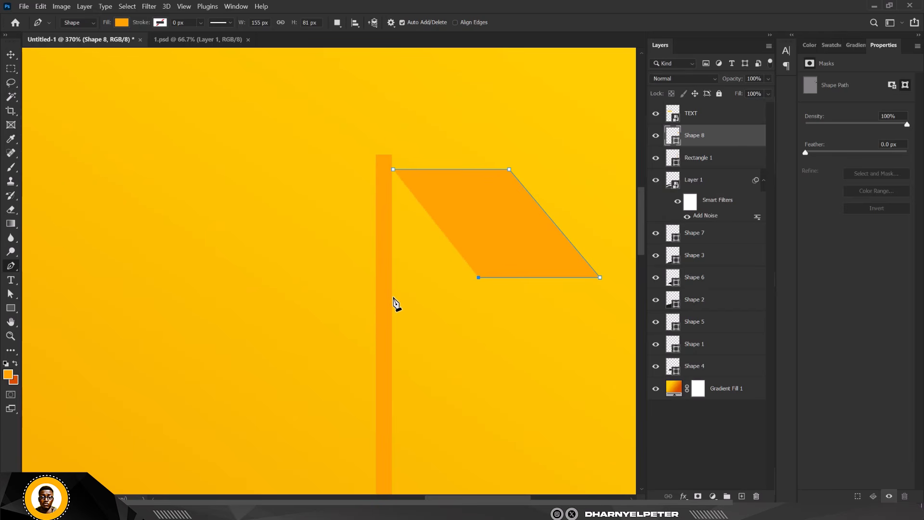
left_click(393, 296)
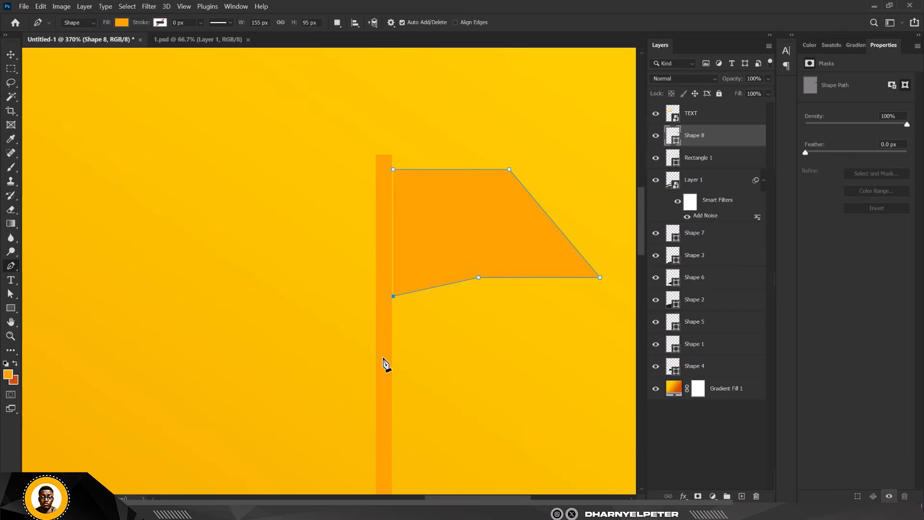
left_click(394, 169)
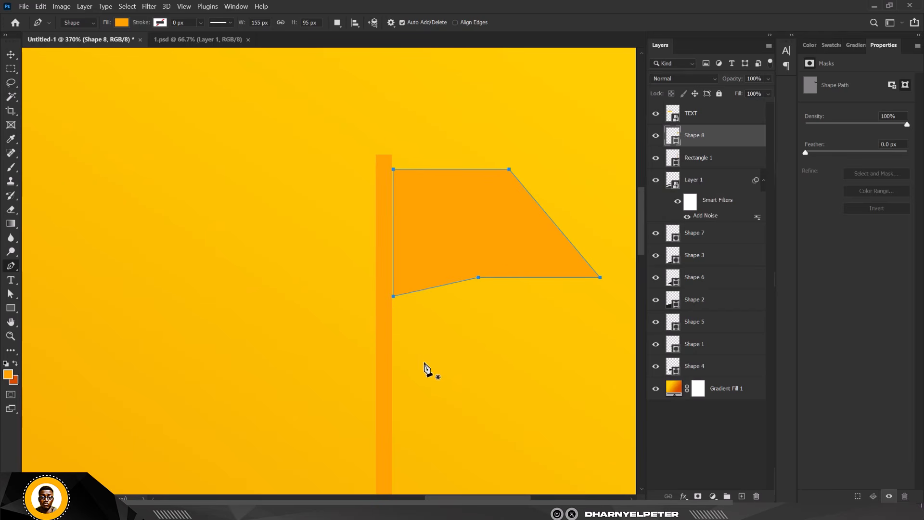
Step: Recolour the flag shape to white, ffffff
left_click(8, 53)
double_click(677, 141)
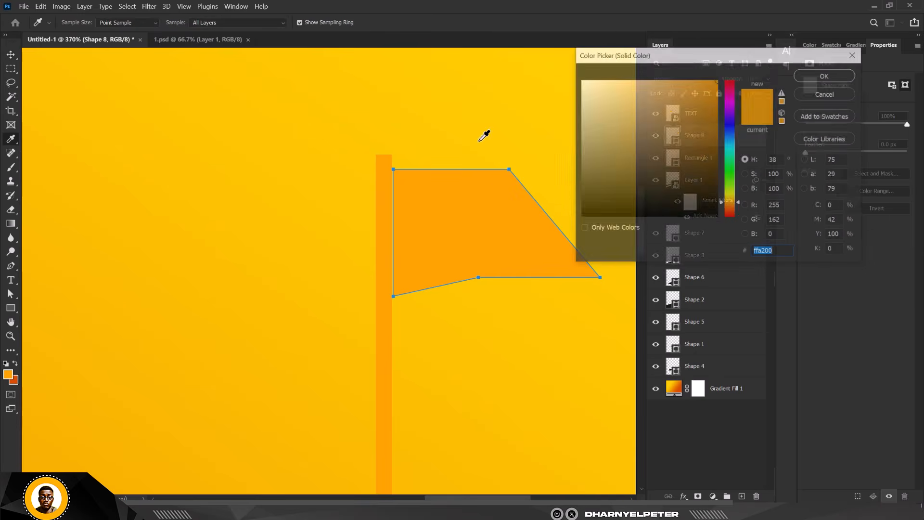
left_click_drag(611, 124, 554, 32)
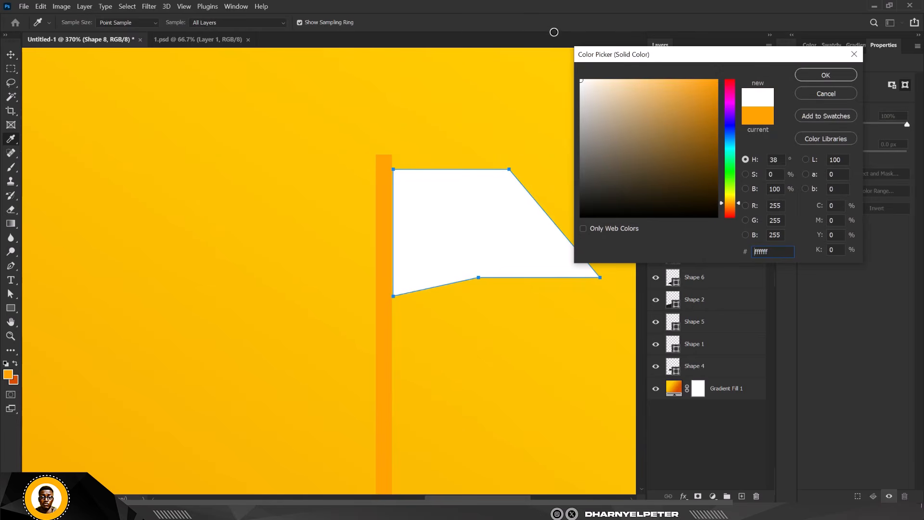
left_click(826, 76)
Step: Recolour the flagpole rectangle to a near-black brown, 181104
key("v")
left_click(391, 192)
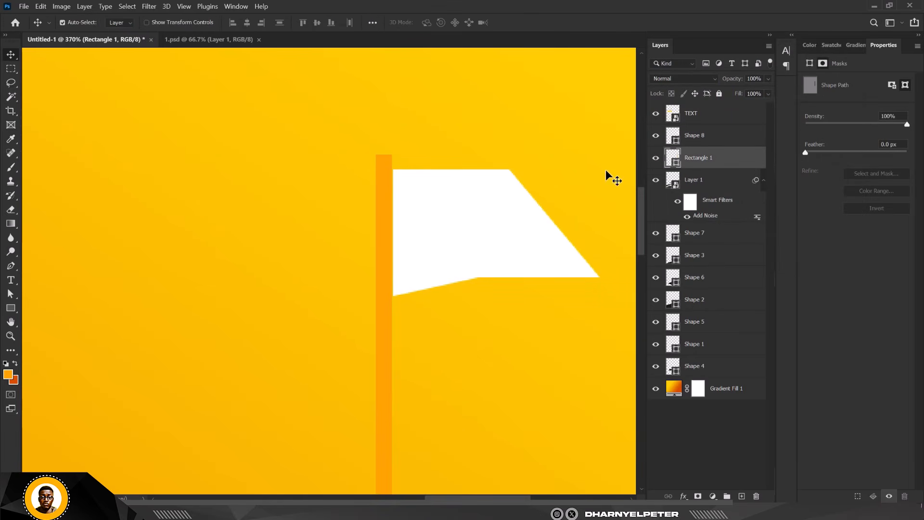
double_click(677, 160)
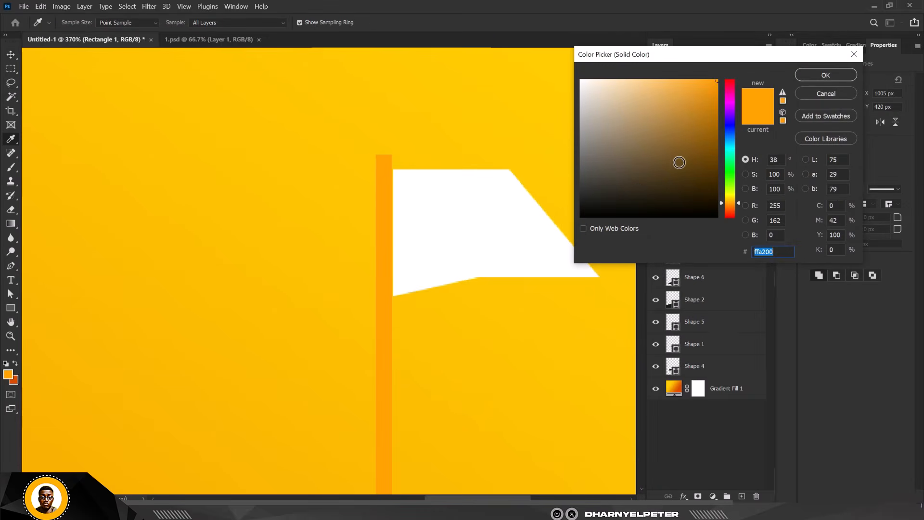
mouse_move(680, 162)
left_mouse_down()
mouse_move(640, 186)
mouse_move(697, 219)
mouse_move(697, 204)
left_mouse_up()
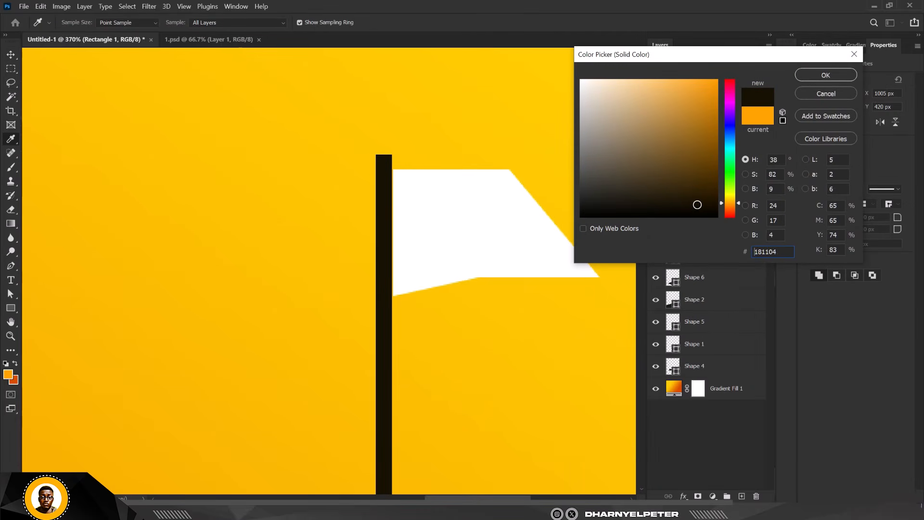
left_click(826, 75)
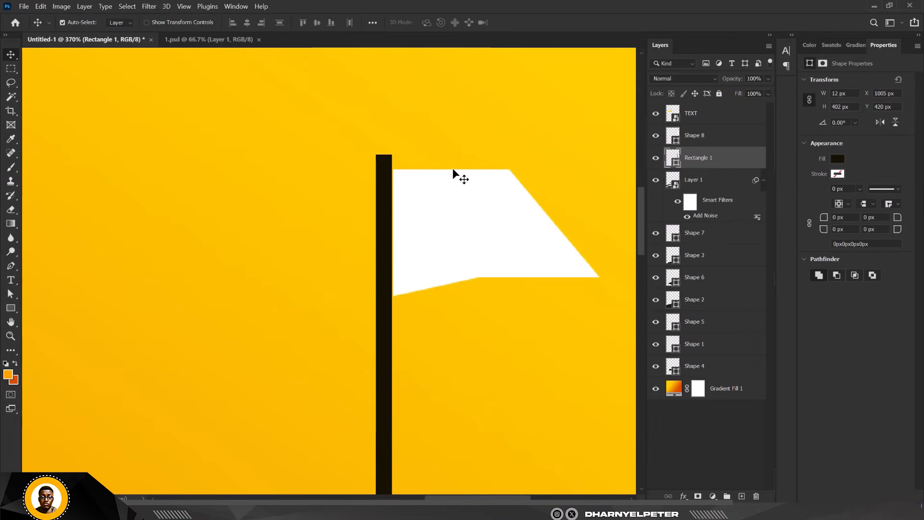
Step: Move the white flag slightly upward so its upper edge lines up with the top of the pole
scroll(457, 170, "up", 2)
left_click_drag(432, 218, 434, 206)
scroll(423, 237, "down", 5)
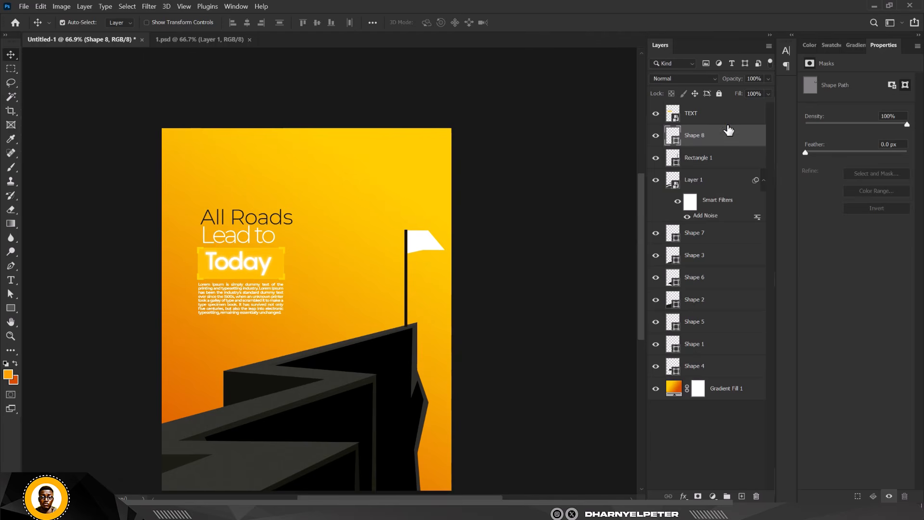
Step: Select all layers from TEXT down to Shape 4, excluding the gradient, and nudge them about 80 px to the left
left_click(701, 115)
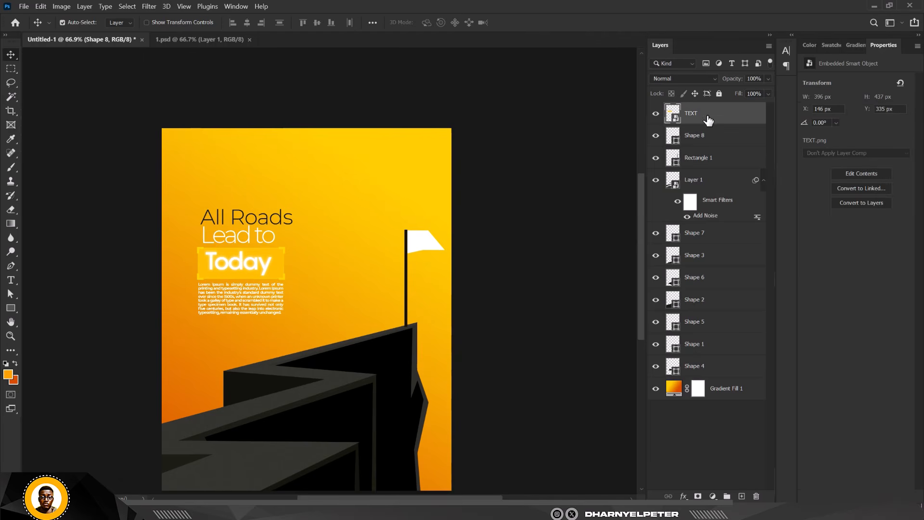
left_click(707, 368, "shift")
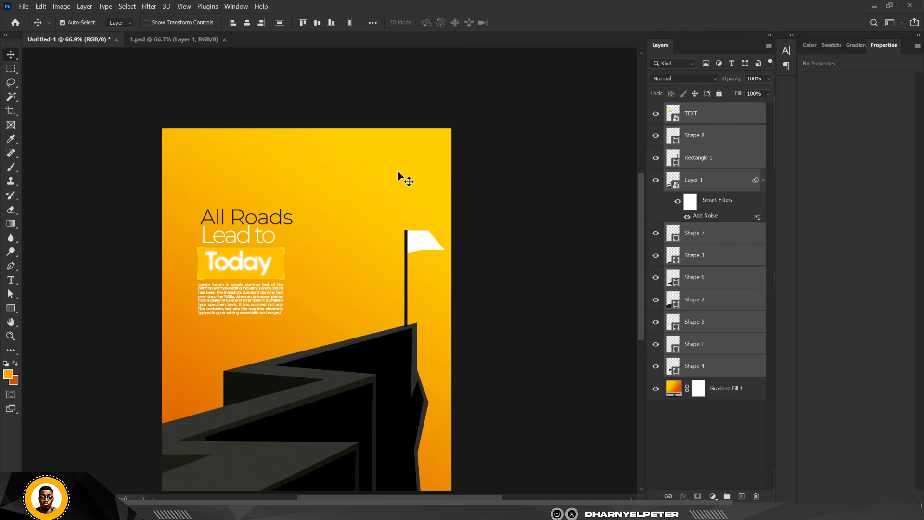
key("Left")
key("Left")
key("Left")
key("Left")
key("Left")
key("Left")
key("Left")
key("Left")
key("Left")
key("Left")
key("Left")
key("Left")
key("Left")
key("Left")
key("Left")
key("Left")
key("Left")
key("Left")
key("Left")
key("Left")
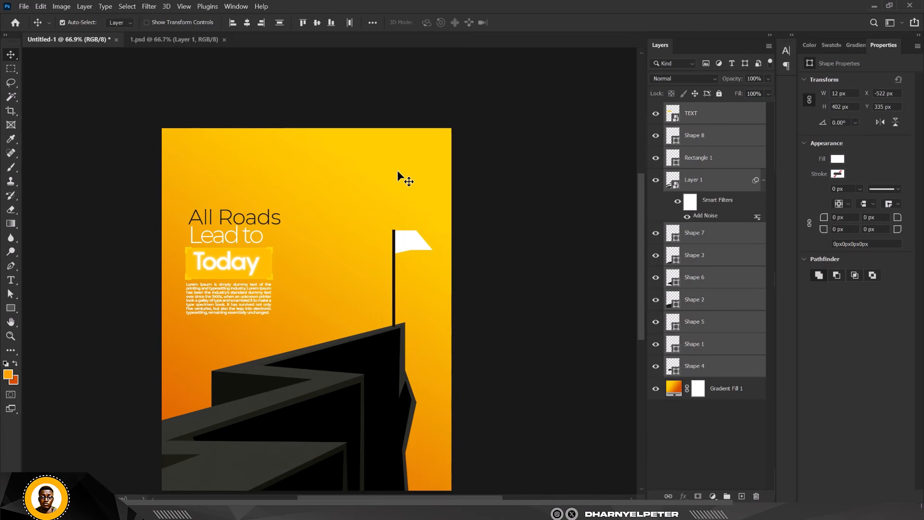
key("Left")
key("Left")
key("Left")
key("Left")
key("Left")
key("Left")
key("Left")
key("Left")
key("Left")
key("Left")
key("Left")
key("Left")
key("Left")
key("Left")
key("Left")
key("Left")
key("Left")
key("Left")
key("Left")
key("Left")
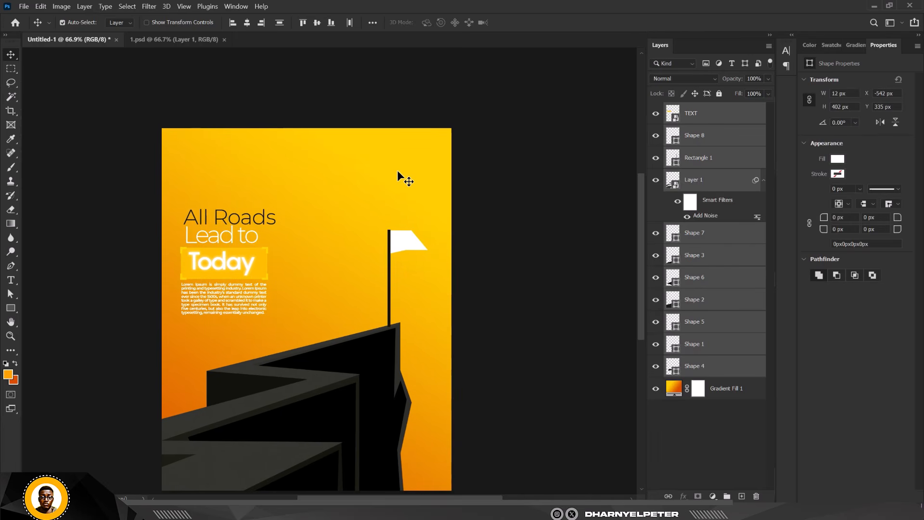
key("Left")
key("Left")
key("Left")
key("Left")
key("Left")
key("Left")
key("Left")
key("Left")
key("Left")
key("Left")
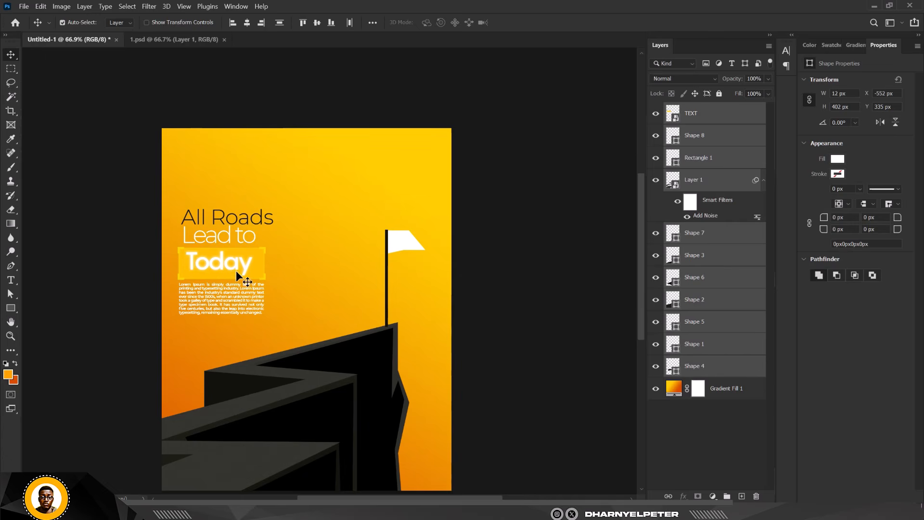
Step: Move only the TEXT headline block horizontally to the right, to about X 167 px
left_click(500, 103)
left_click(204, 267)
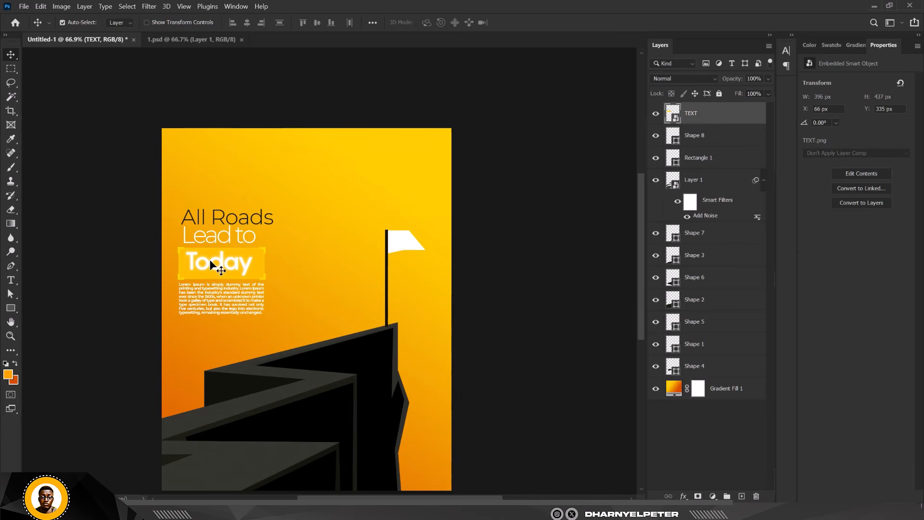
left_click_drag(211, 264, 235, 264)
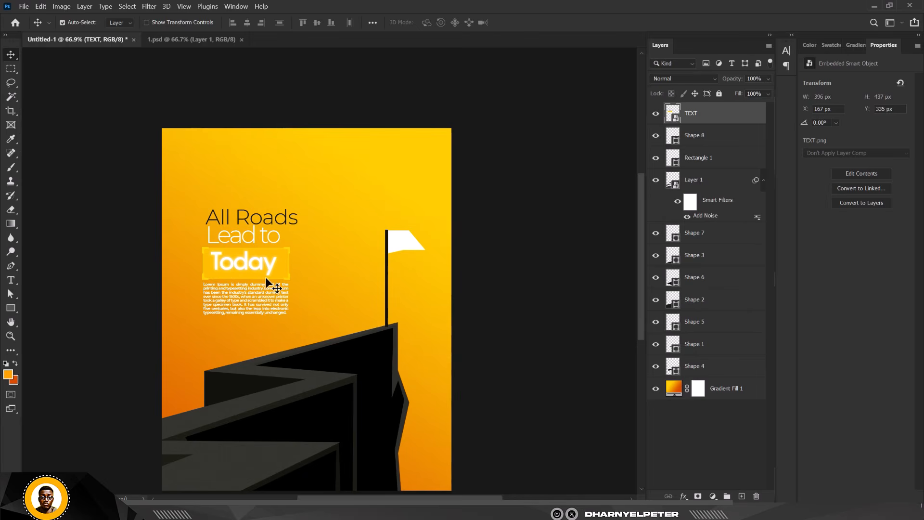
Step: Add an empty layer above TEXT and set the Brush tool to 700 px size and 100% flow
scroll(337, 388, "up", 1)
scroll(318, 376, "down", 2)
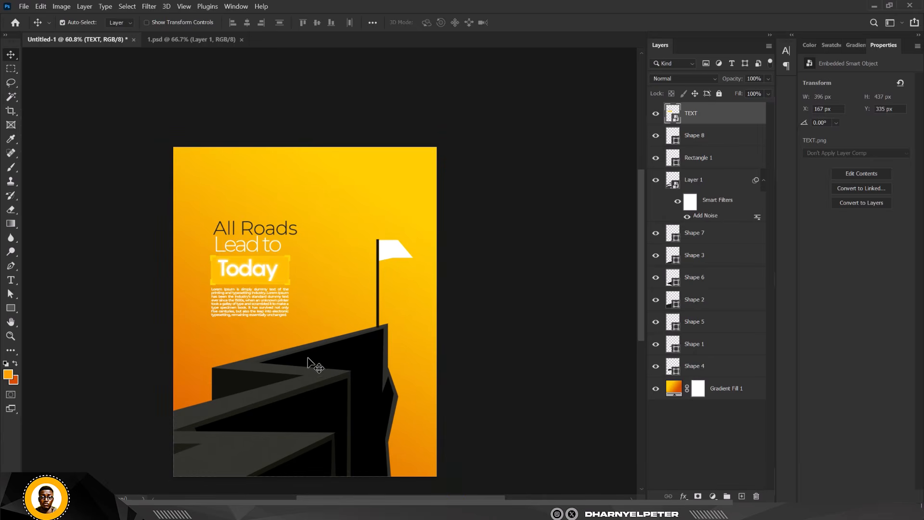
left_click(741, 496)
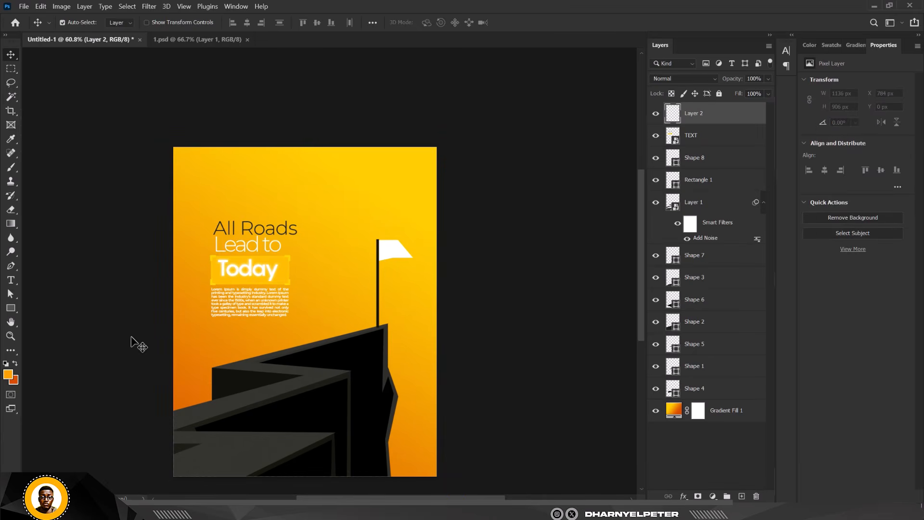
key("b")
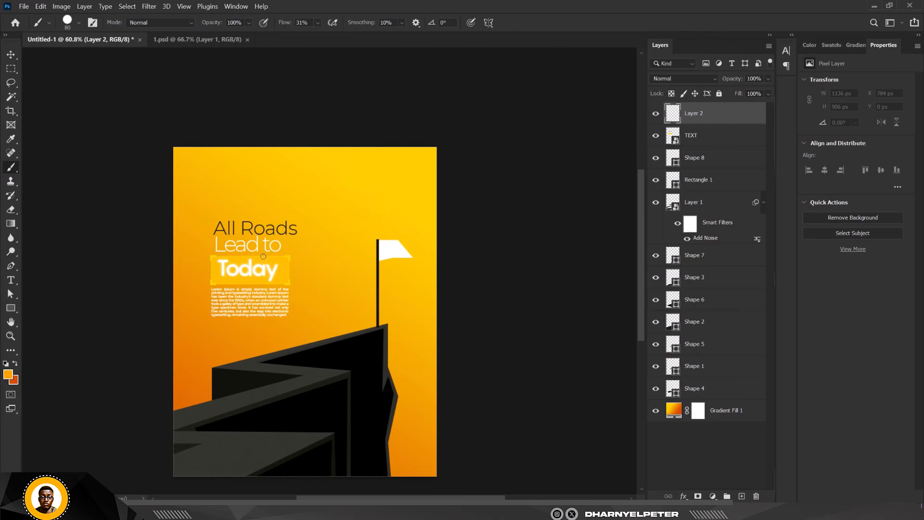
key("bracketright")
key("bracketright")
key("bracketright")
key("bracketright")
key("bracketright")
key("bracketright")
key("bracketright")
key("bracketright")
key("bracketright")
key("bracketright")
key("bracketleft")
key("bracketleft")
key("bracketleft")
key("bracketleft")
key("bracketleft")
key("bracketleft")
key("bracketright")
key("bracketright")
key("bracketright")
left_click(319, 23)
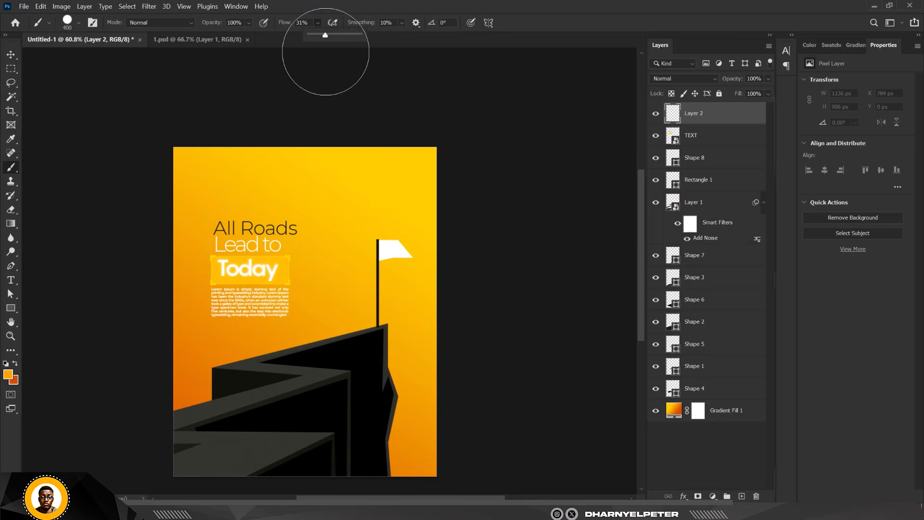
left_click_drag(323, 36, 362, 36)
scroll(342, 339, "down", 3)
scroll(380, 419, "up", 2)
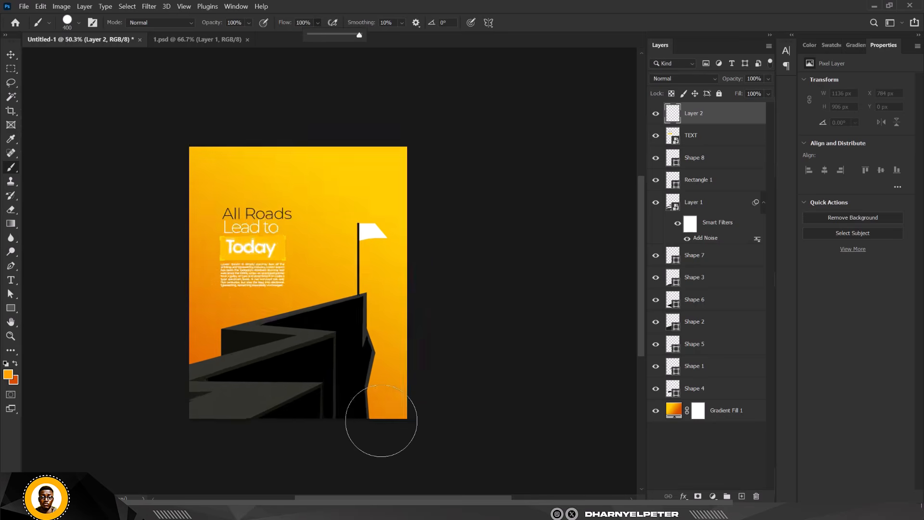
key("bracketright")
key("bracketright")
key("bracketright")
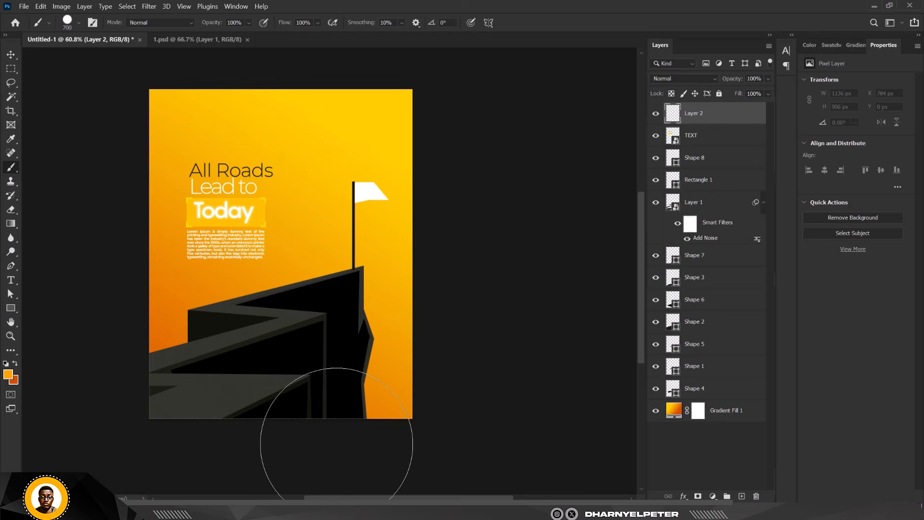
Step: Paint an orange glow over the flyer's lower-right corner with the Soft Round Pressure Opacity and Flow brush, and set Layer 2 to Screen
left_click(396, 405)
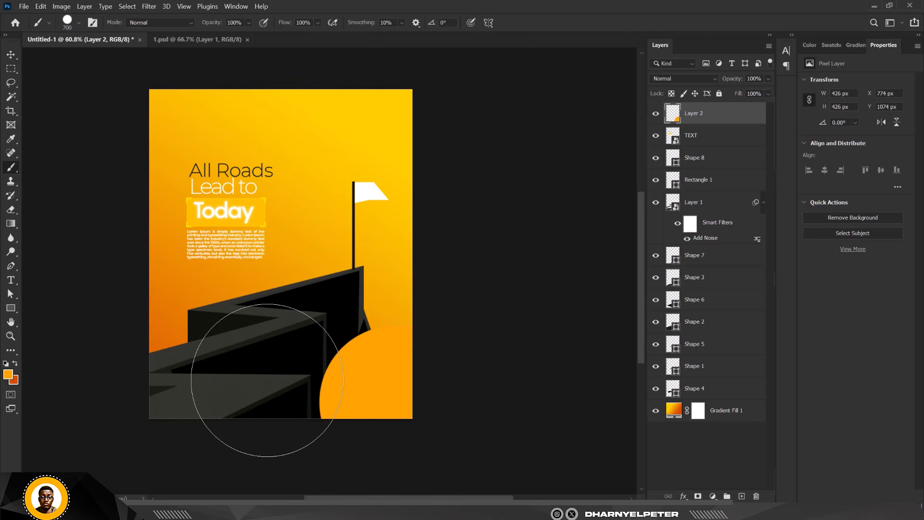
key("ctrl+z")
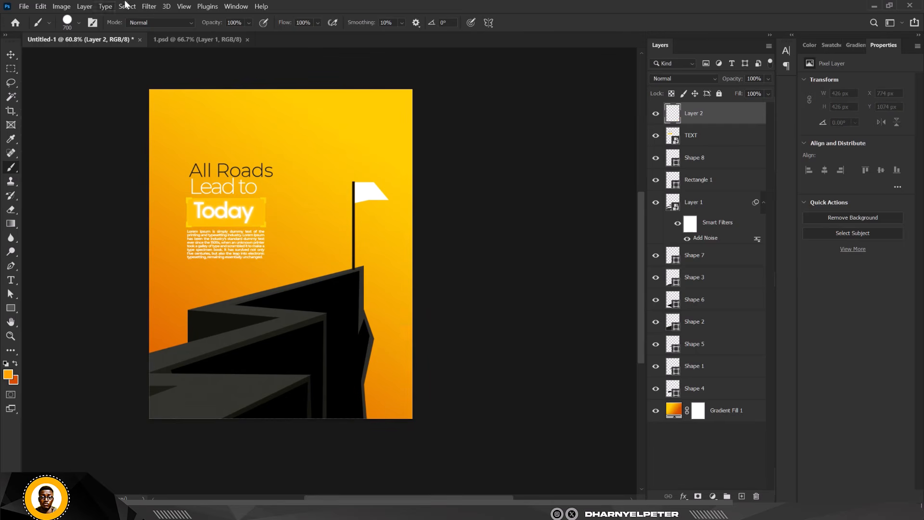
left_click(80, 23)
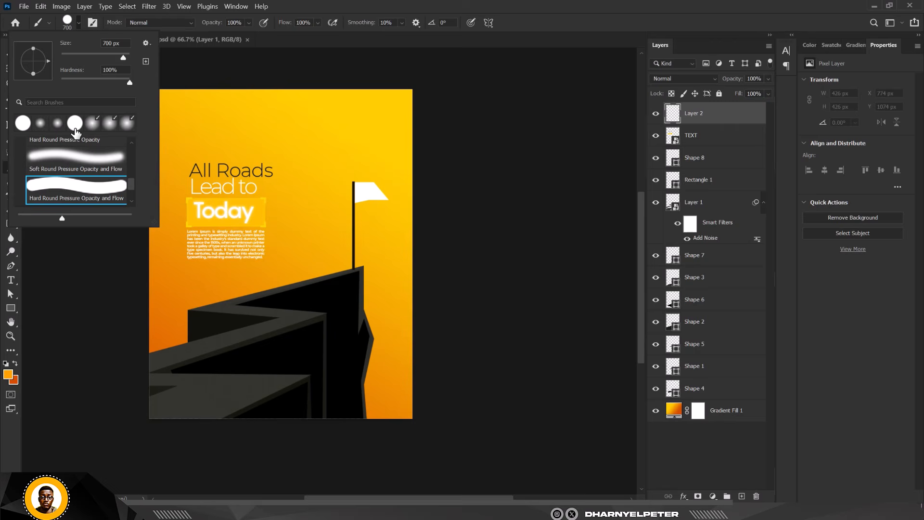
left_click(69, 158)
left_click(770, 114)
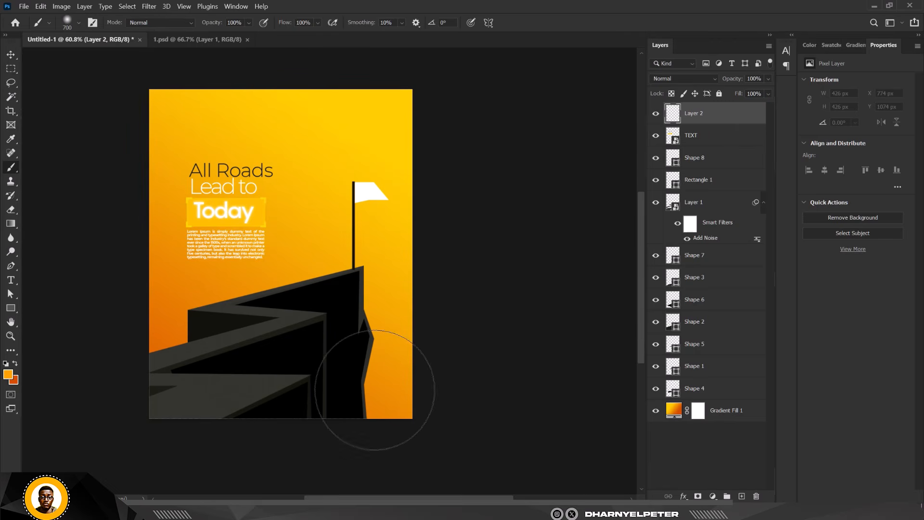
left_click(387, 390)
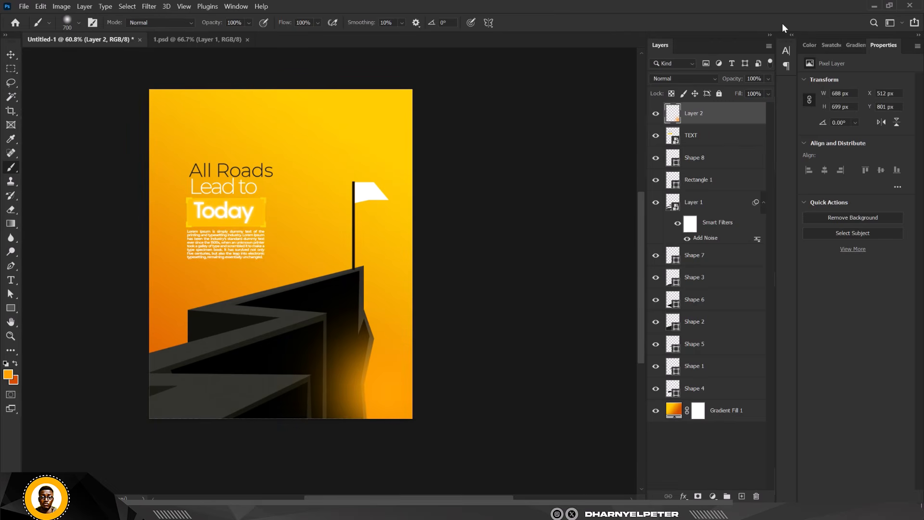
left_click(706, 80)
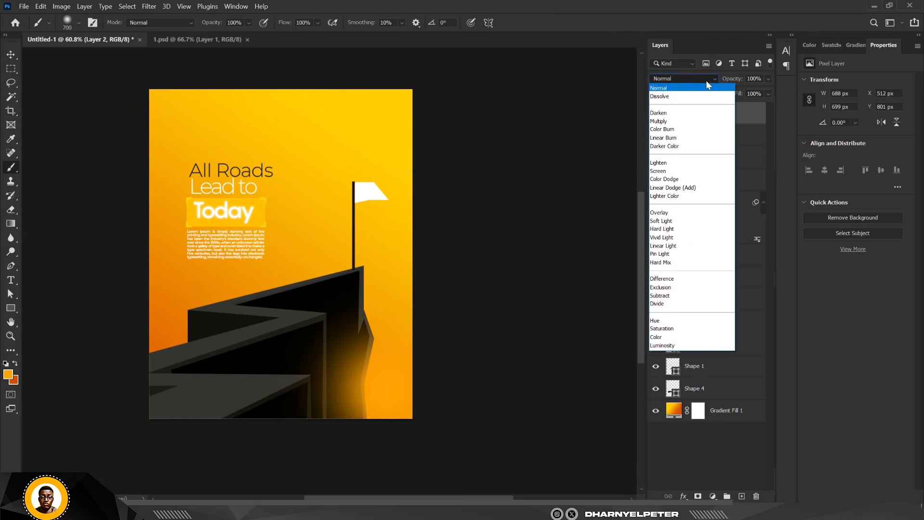
left_click(672, 170)
Step: Enlarge the lower-right glow to about 1009 × 1008 px and place it at about X 411 px, Y 671 px
left_click(11, 55)
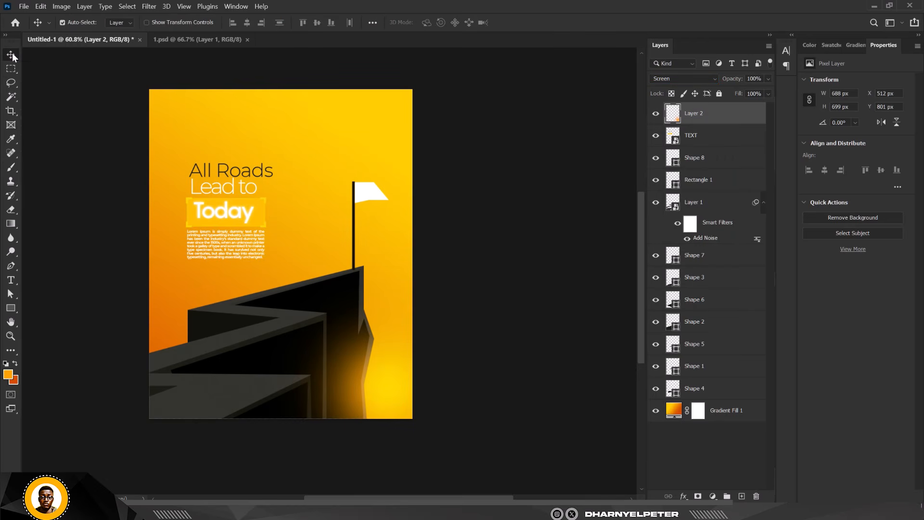
key("ctrl+t")
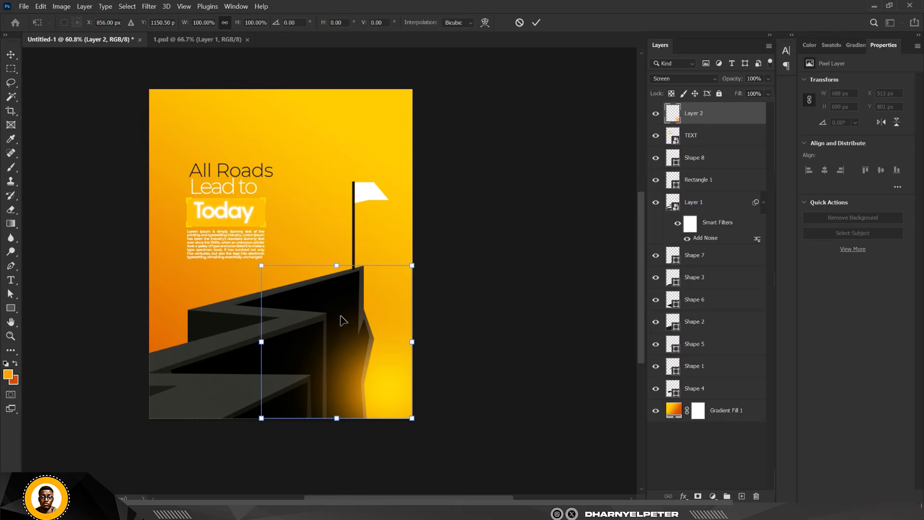
left_click_drag(412, 420, 483, 487)
left_click_drag(435, 450, 408, 414)
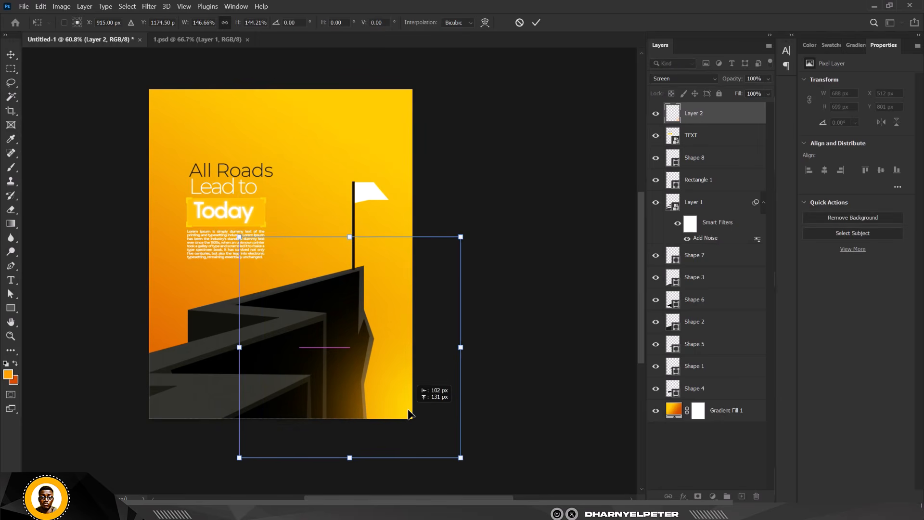
key("Return")
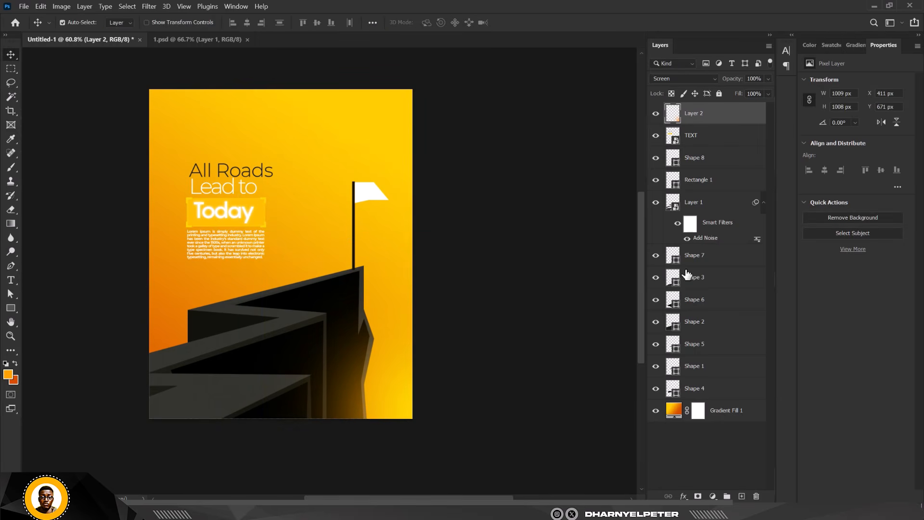
Step: Add a new layer and paint a single soft orange glow over the flyer's upper-left corner with a 1200 px brush
left_click(742, 496)
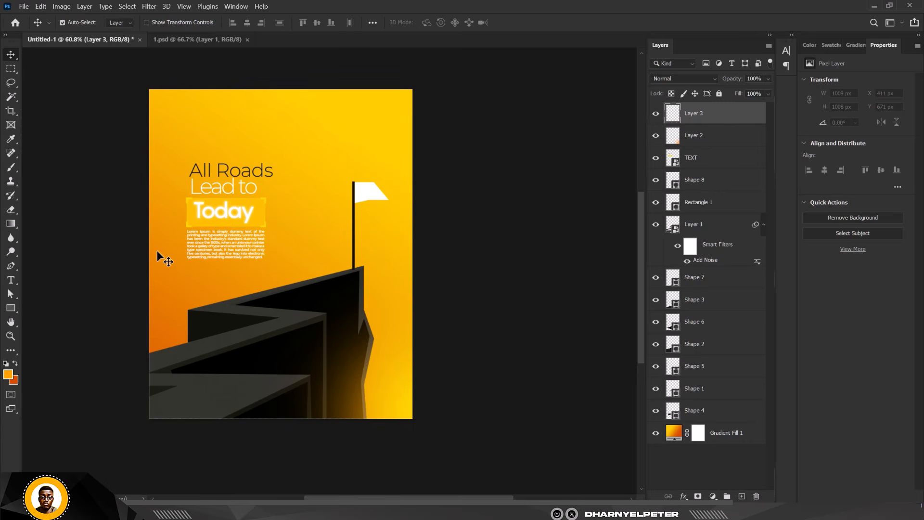
key("b")
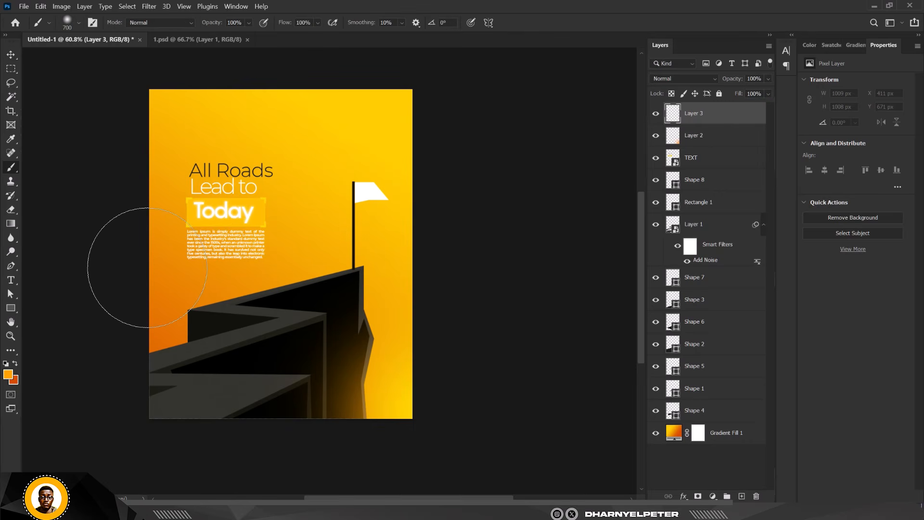
key("bracketright")
key("bracketright")
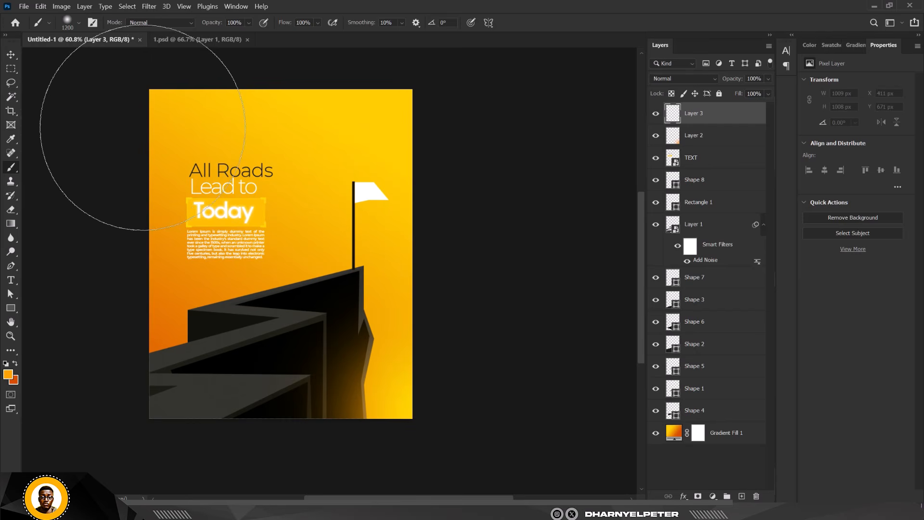
key("bracketright")
left_click(154, 136)
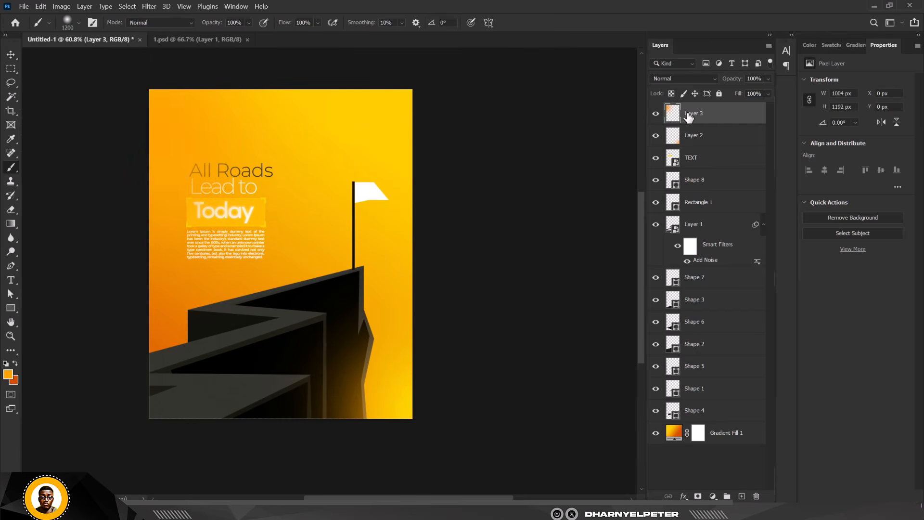
Step: Set Layer 3 to Screen blending and move it directly below the TEXT layer, leaving no layer selected
left_click(714, 77)
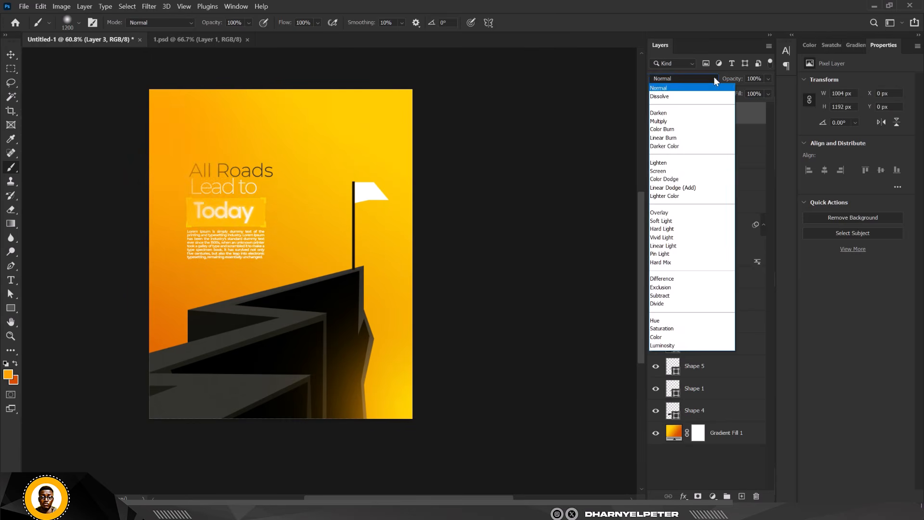
left_click(667, 172)
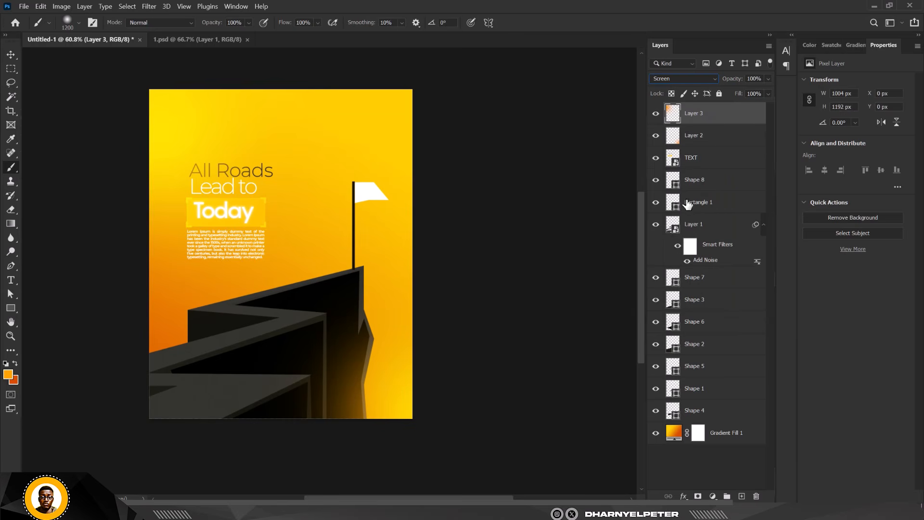
left_click_drag(738, 120, 737, 195)
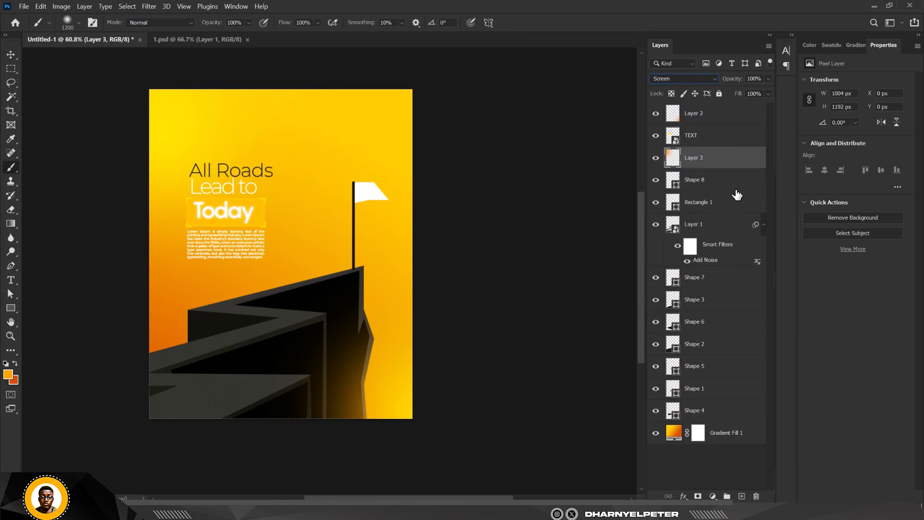
left_click(11, 54)
left_click(432, 208)
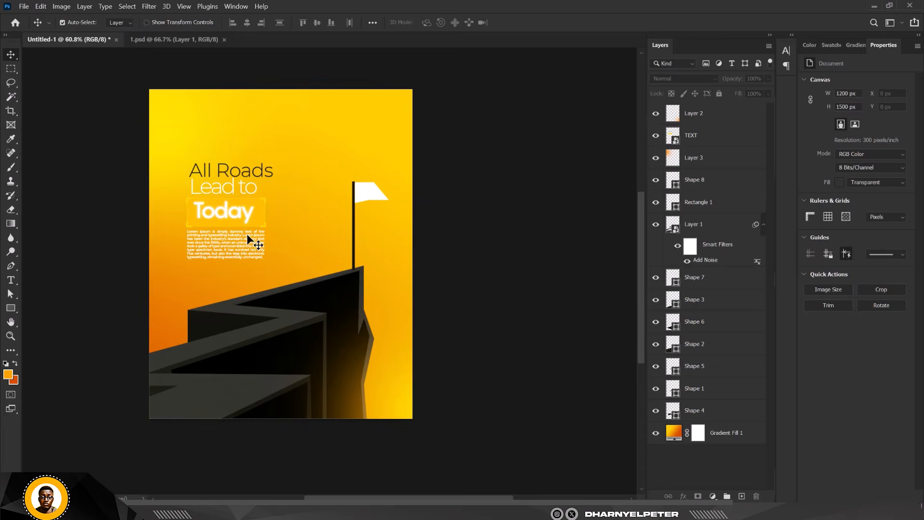
Step: Convert the Gradient Fill 1 background layer to a Smart Object
scroll(231, 221, "up", 3)
scroll(231, 221, "down", 1)
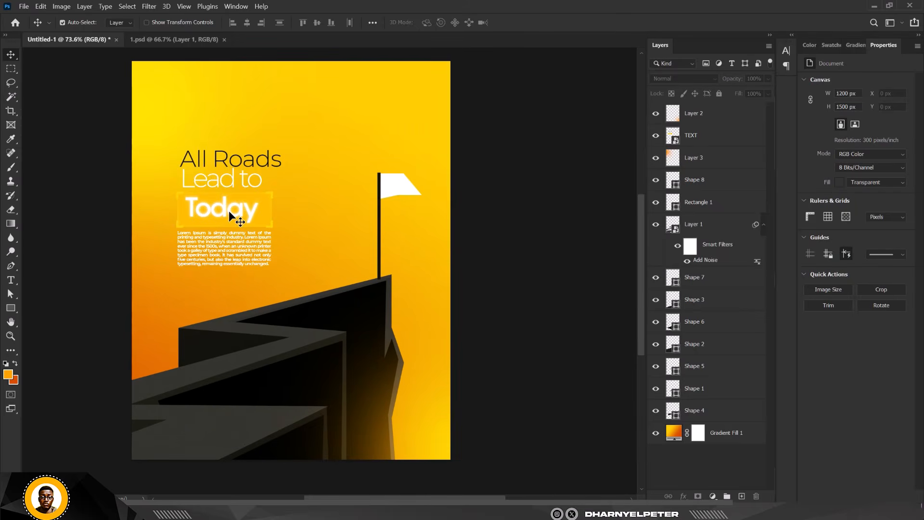
scroll(230, 210, "up", 1)
scroll(229, 210, "left", 1)
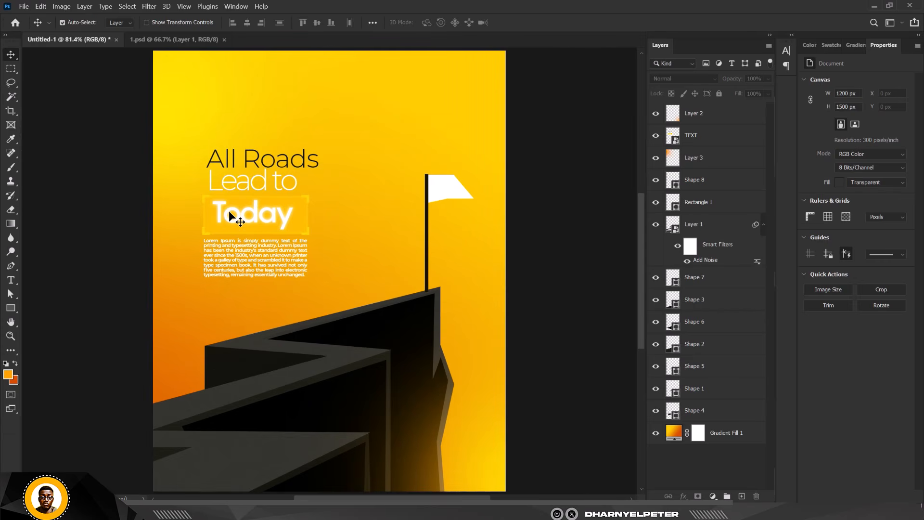
left_click(739, 436)
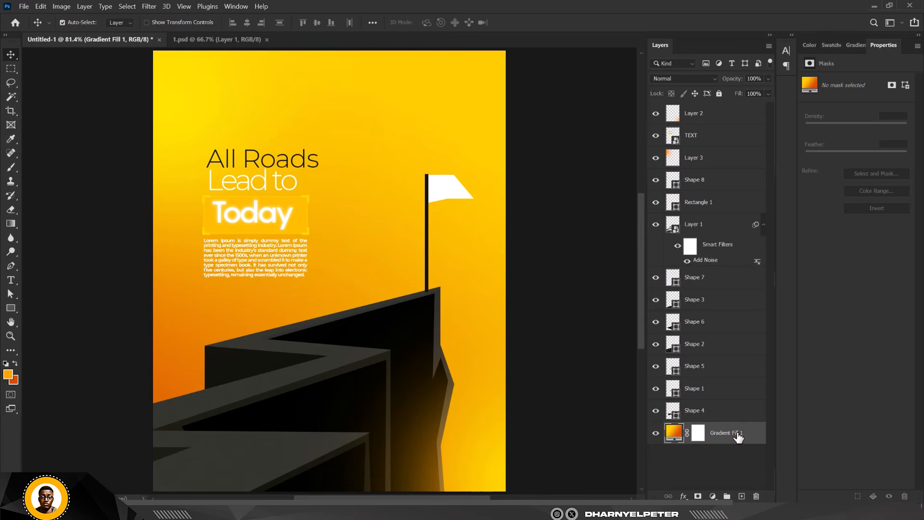
right_click(738, 437)
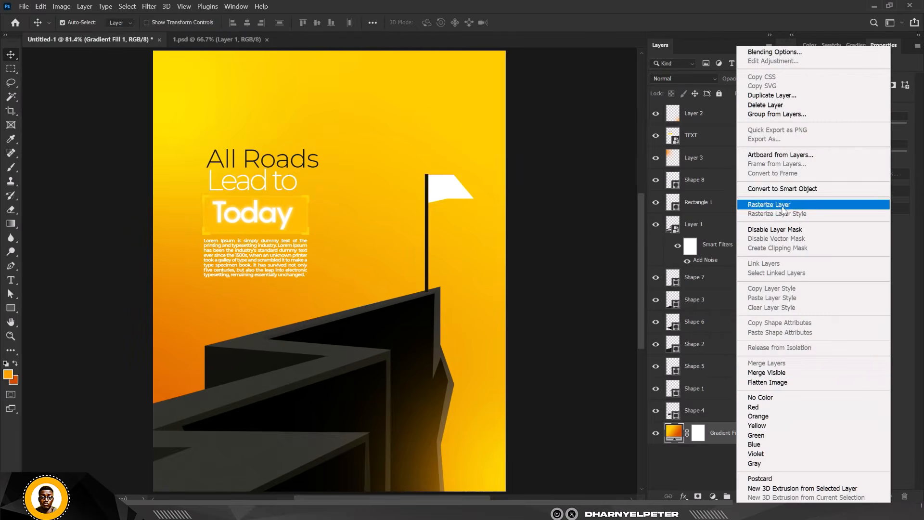
left_click(784, 189)
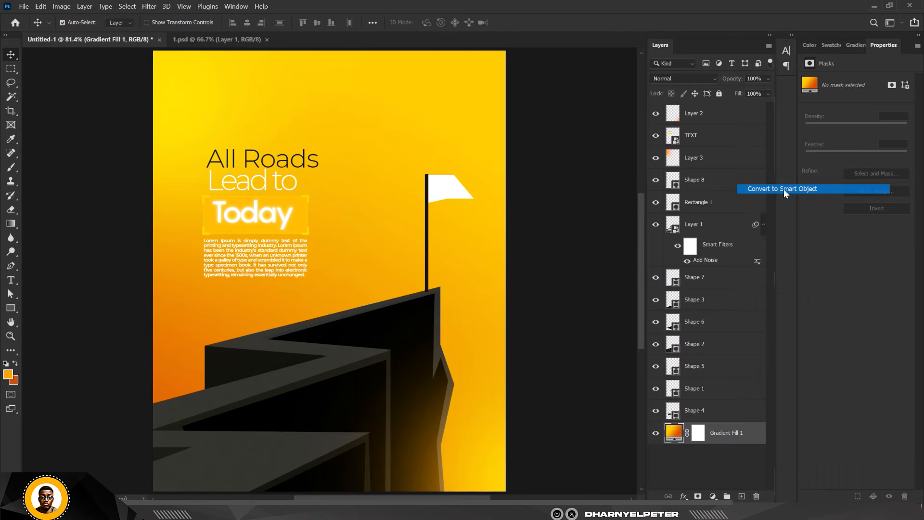
Step: Apply a light Add Noise smart filter to Gradient Fill 1 with Uniform distribution and Monochromatic enabled
left_click(149, 6)
mouse_move(202, 164)
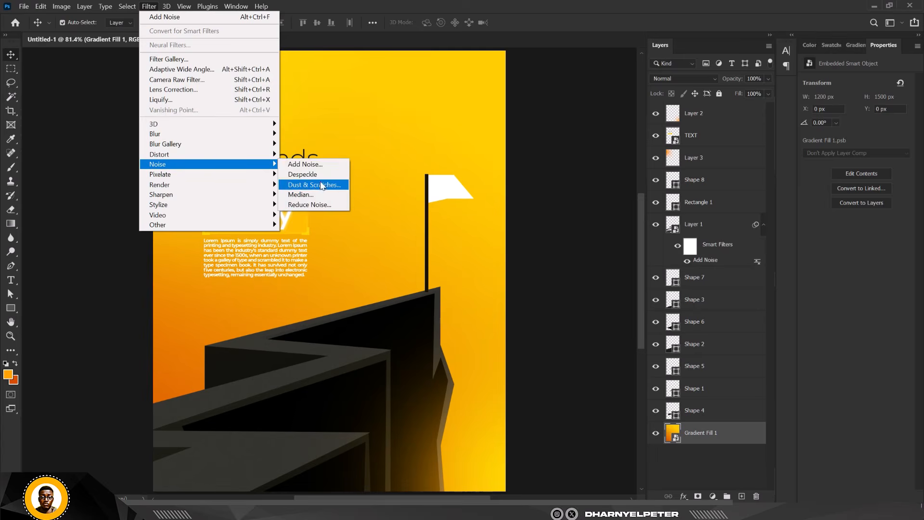
left_click(310, 164)
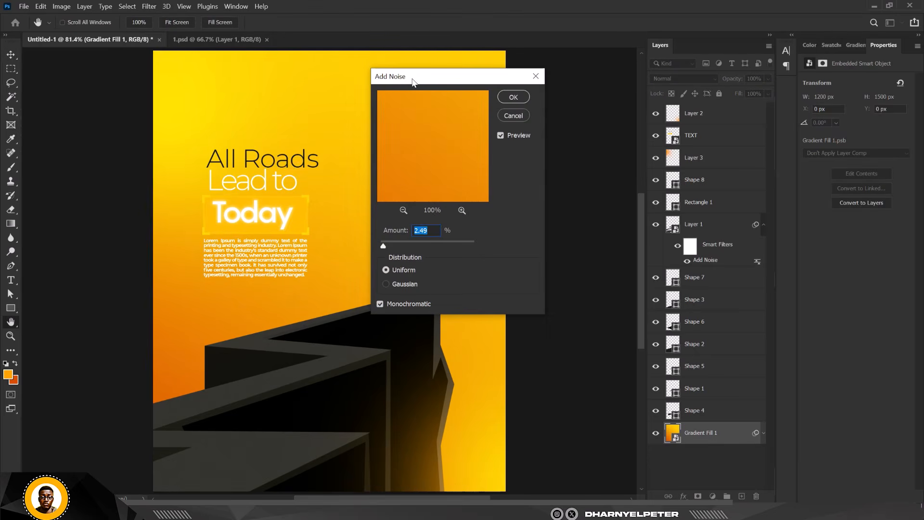
left_click_drag(412, 82, 567, 75)
left_click_drag(539, 239, 537, 232)
left_click(670, 89)
scroll(424, 201, "down", 8)
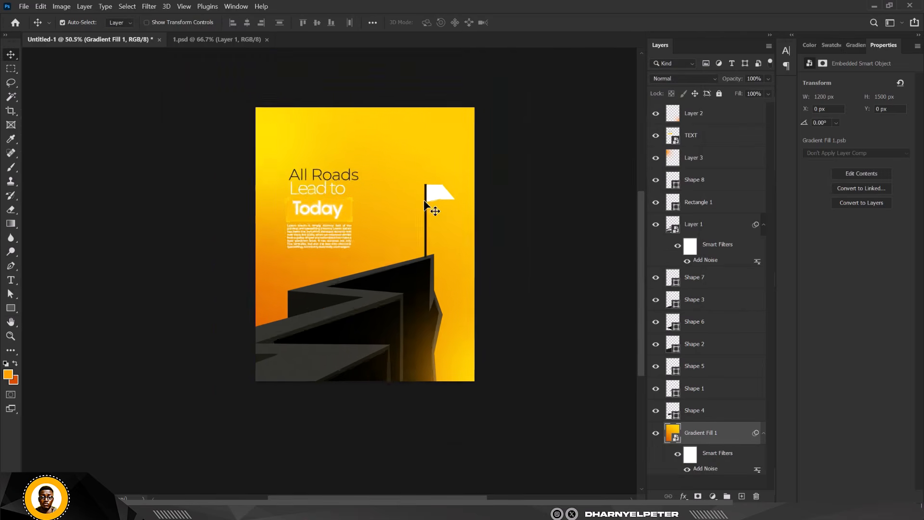
scroll(426, 243, "up", 4)
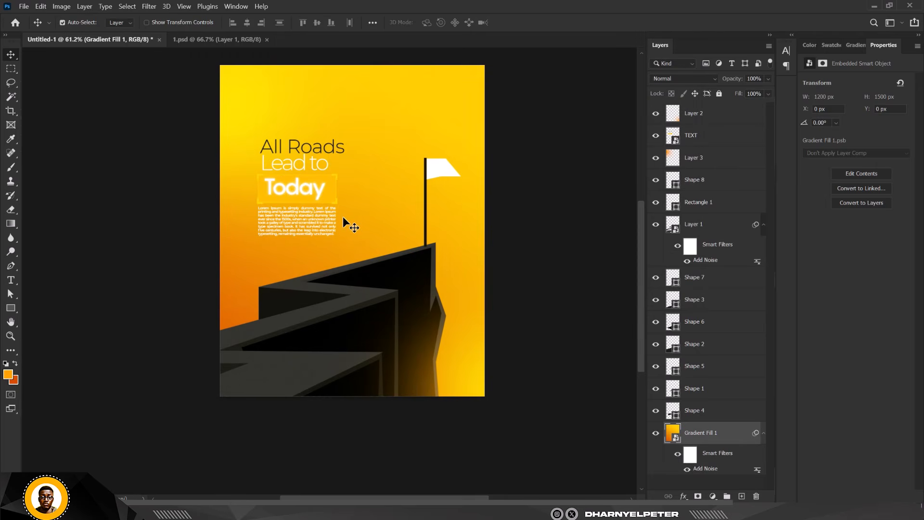
scroll(343, 218, "up", 3)
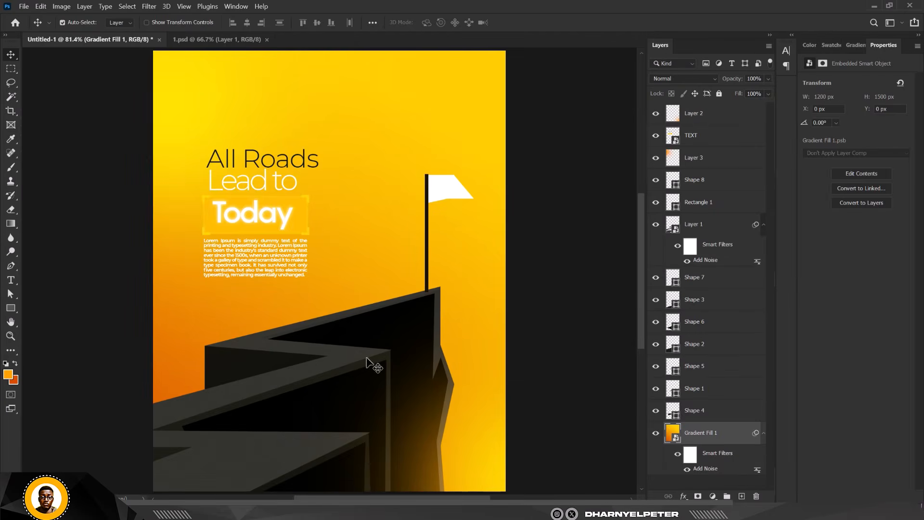
scroll(321, 309, "down", 1)
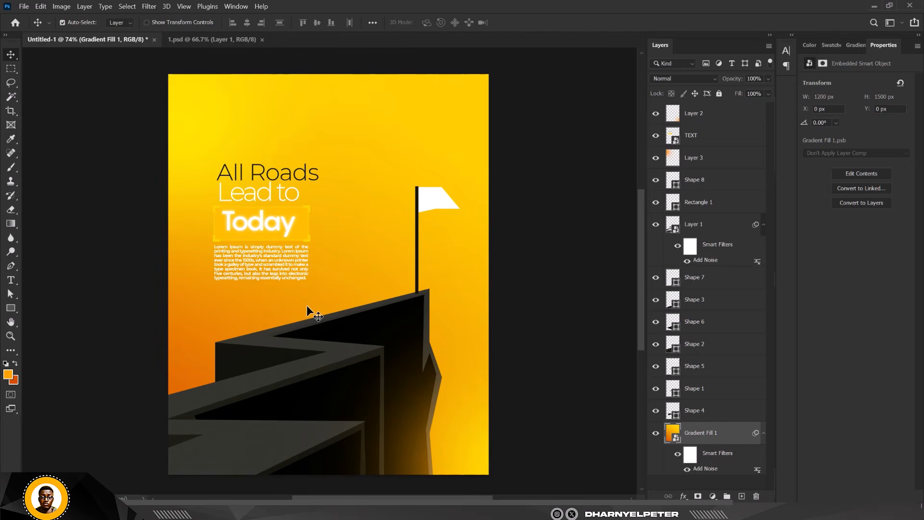
scroll(307, 306, "up", 1)
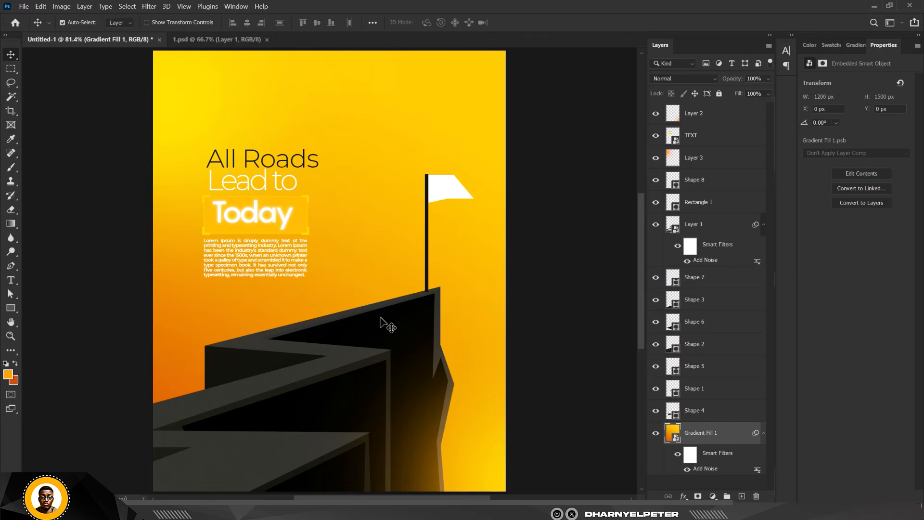